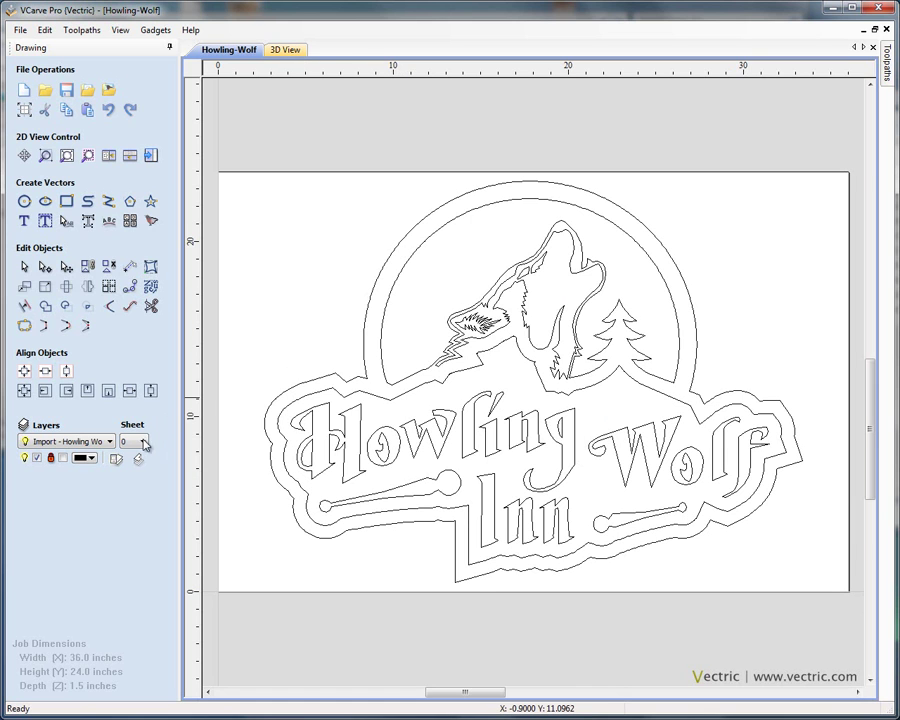
Step: Open the layer manager and toggle the Import - Howling Wolf1 layer off and on to check what it contains
click(117, 459)
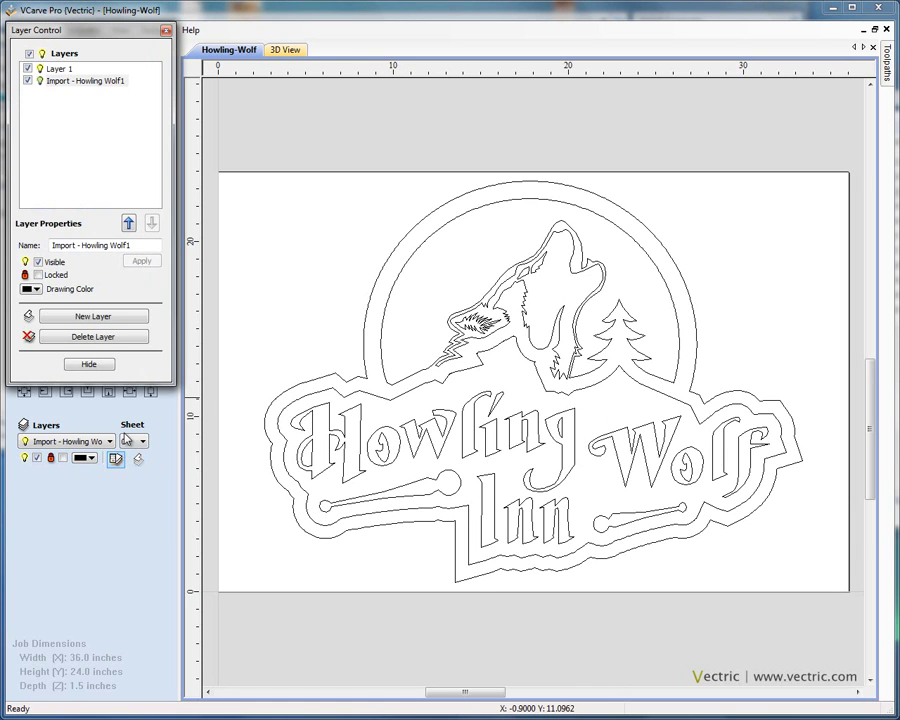
drag(104, 31, 159, 150)
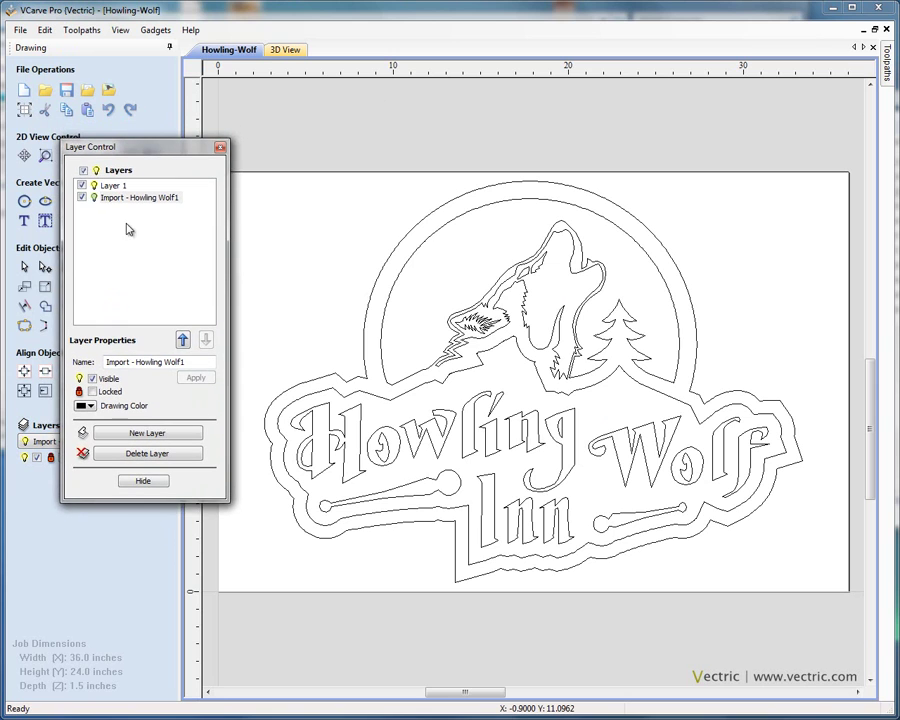
click(82, 198)
click(82, 198)
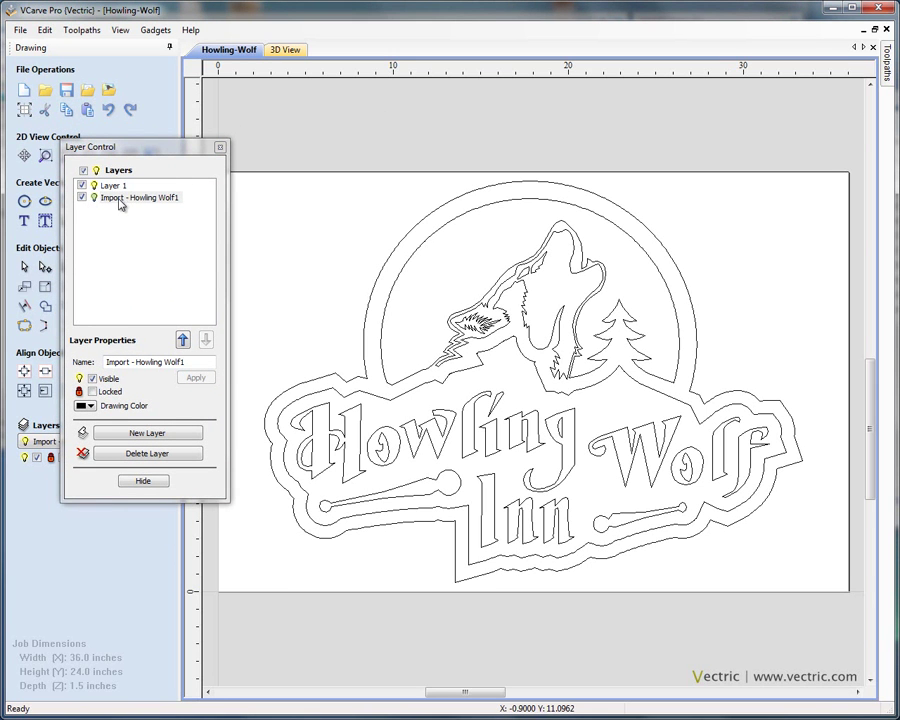
click(82, 198)
click(82, 198)
Step: Move the inner arch outline around the wolf and tree to a new visible layer named Top Pocket with blue drawing colour
click(459, 219)
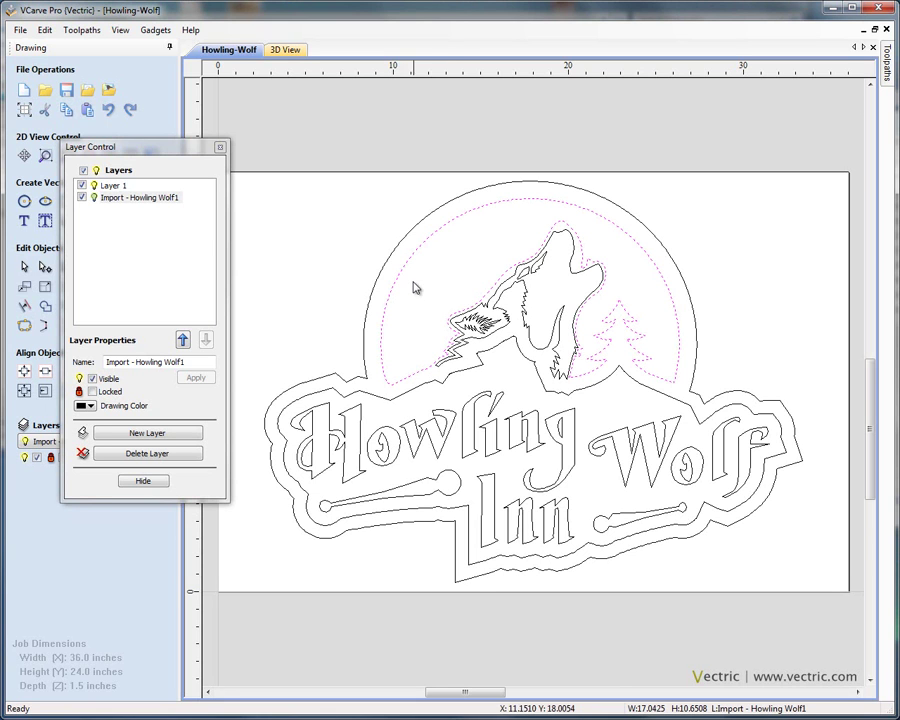
right_click(459, 222)
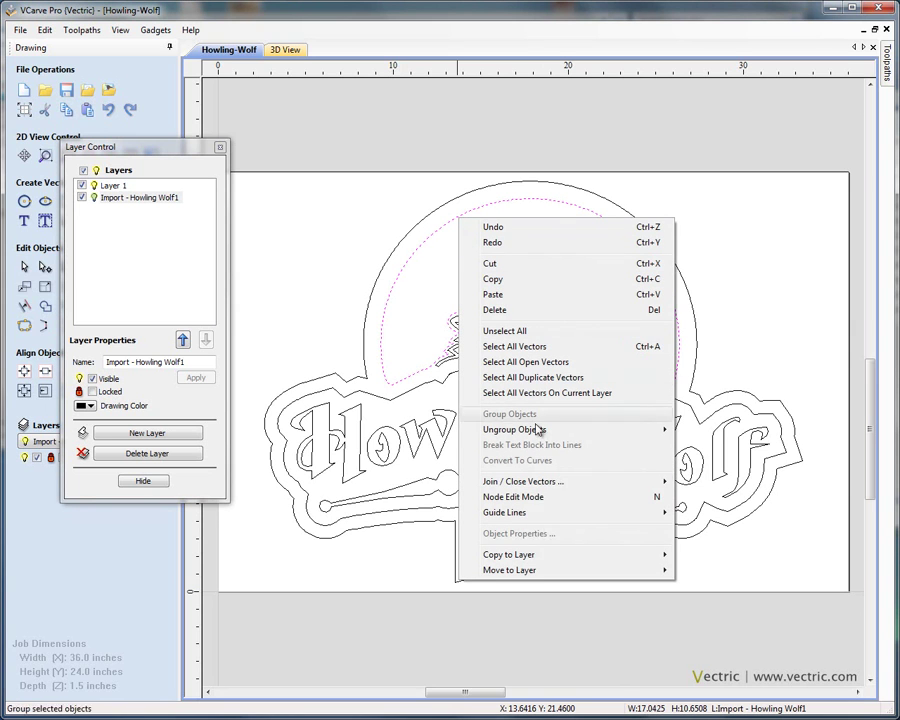
mouse_move(542, 570)
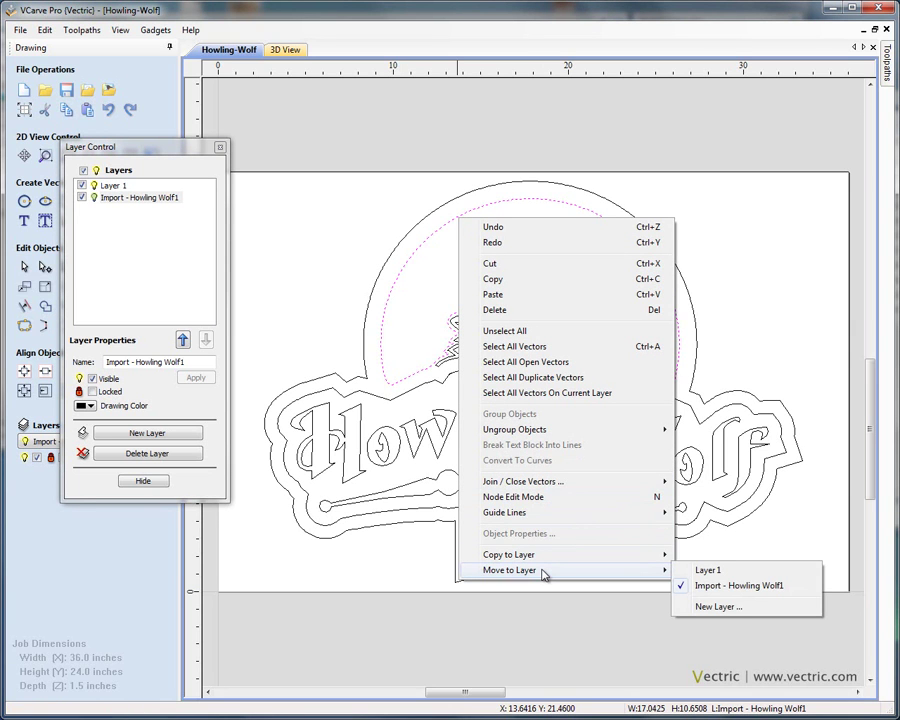
click(716, 607)
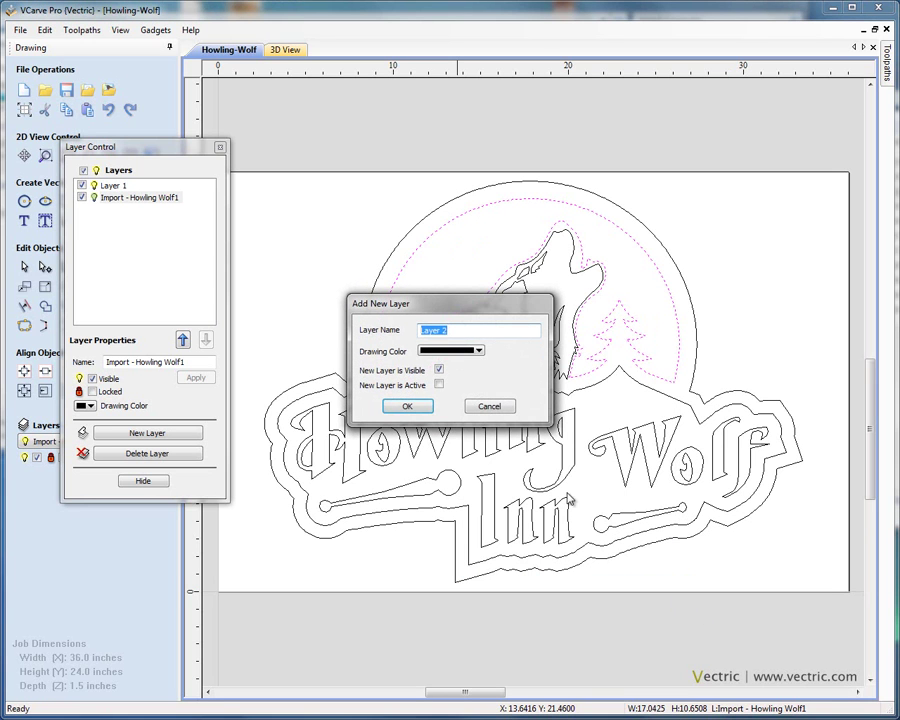
key(BackSpace)
click(479, 351)
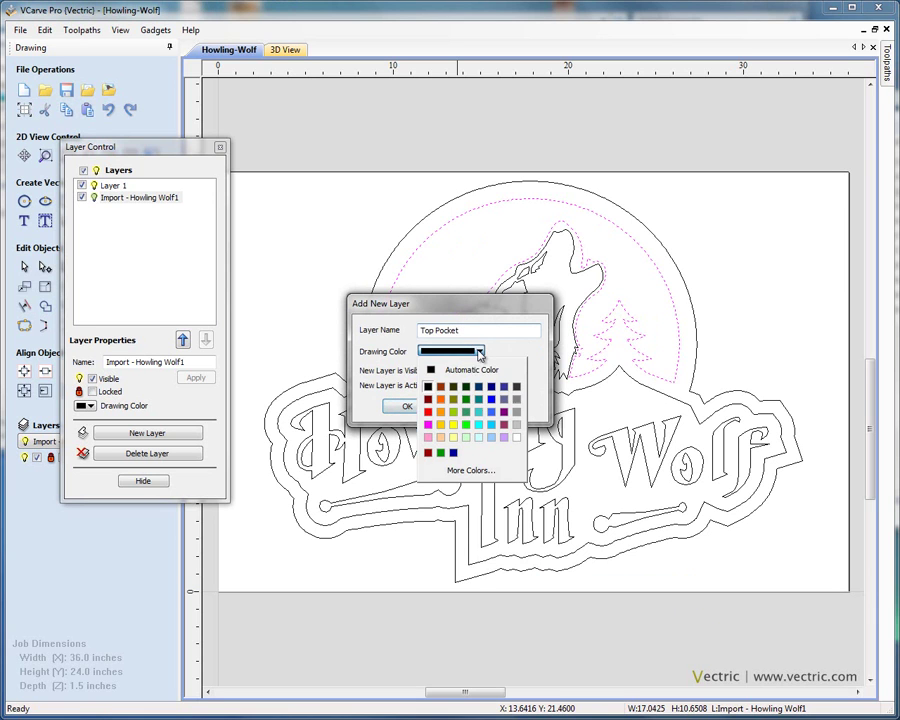
click(492, 400)
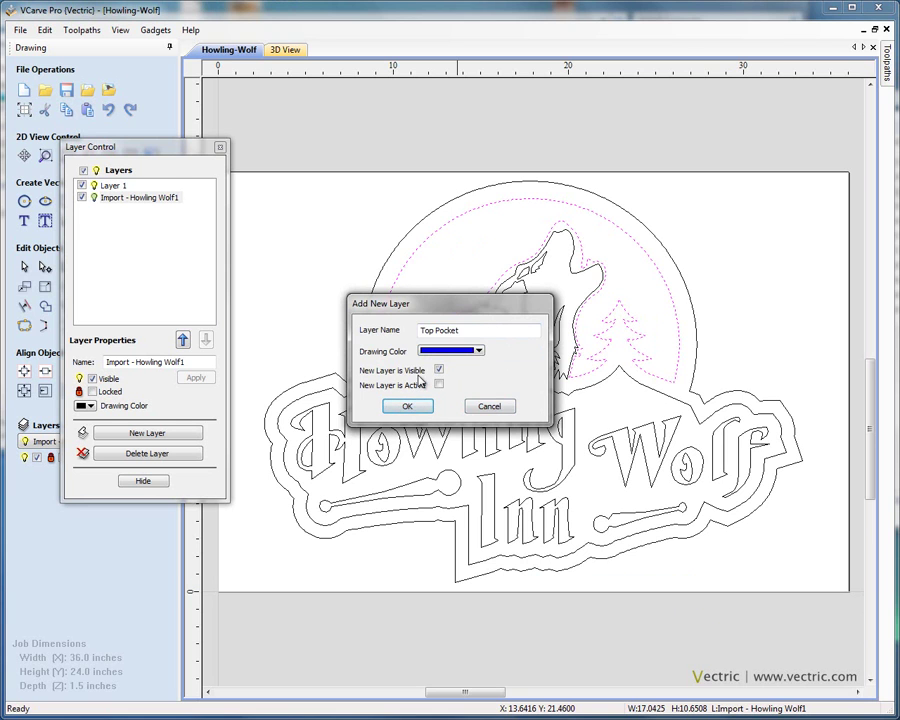
click(407, 405)
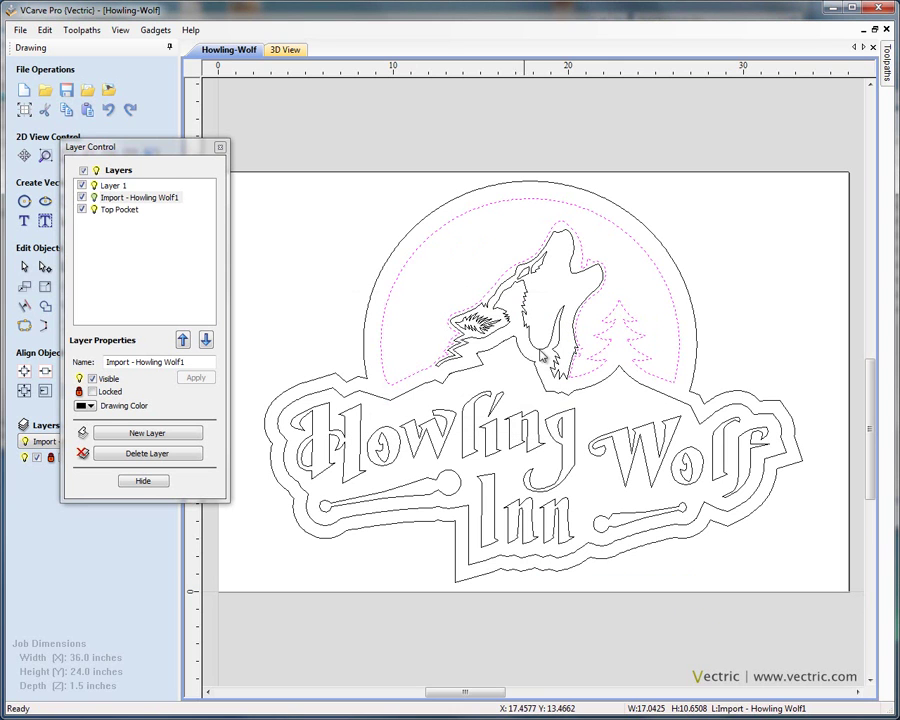
click(745, 291)
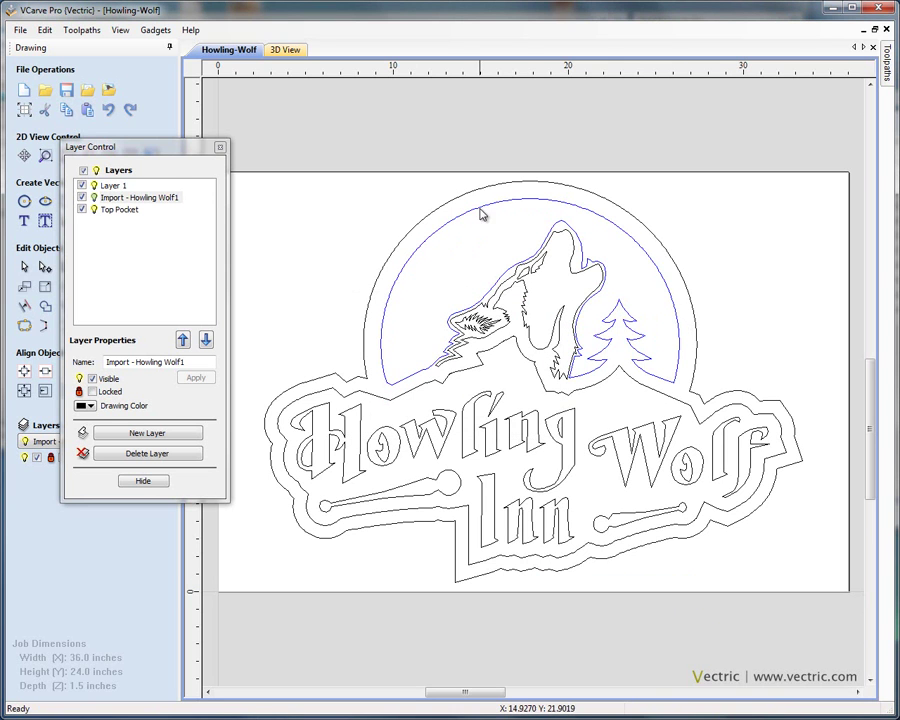
Step: Make Top Pocket the active layer and toggle its visibility off and on to check its contents
click(114, 211)
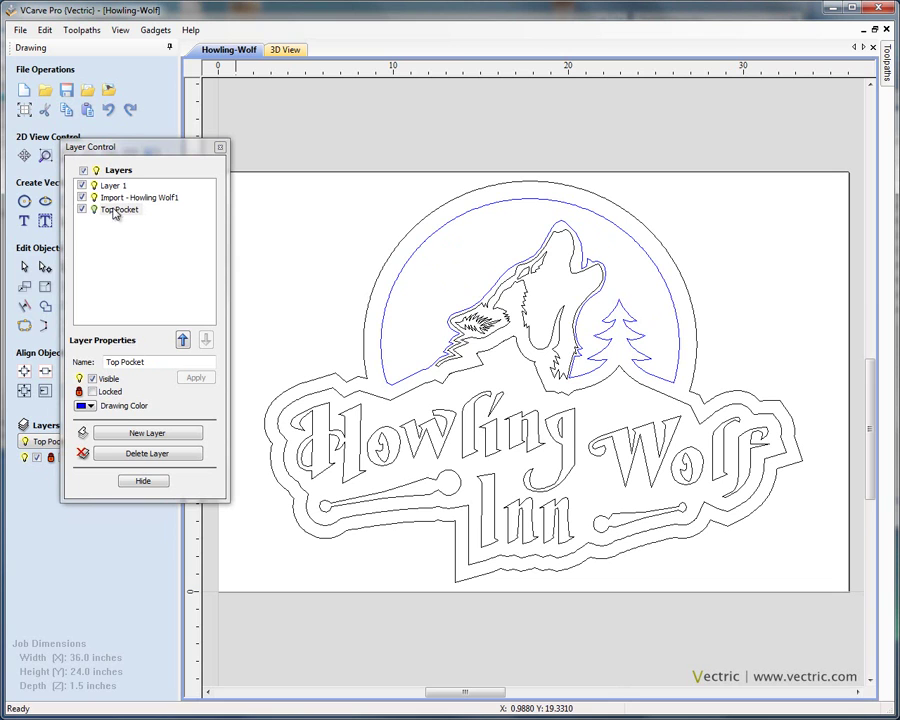
click(84, 211)
click(84, 211)
click(84, 211)
click(84, 211)
Step: Move the Howling Wolf Inn lettering and its decorative bars to a new layer named Text with red drawing colour
drag(265, 376, 822, 582)
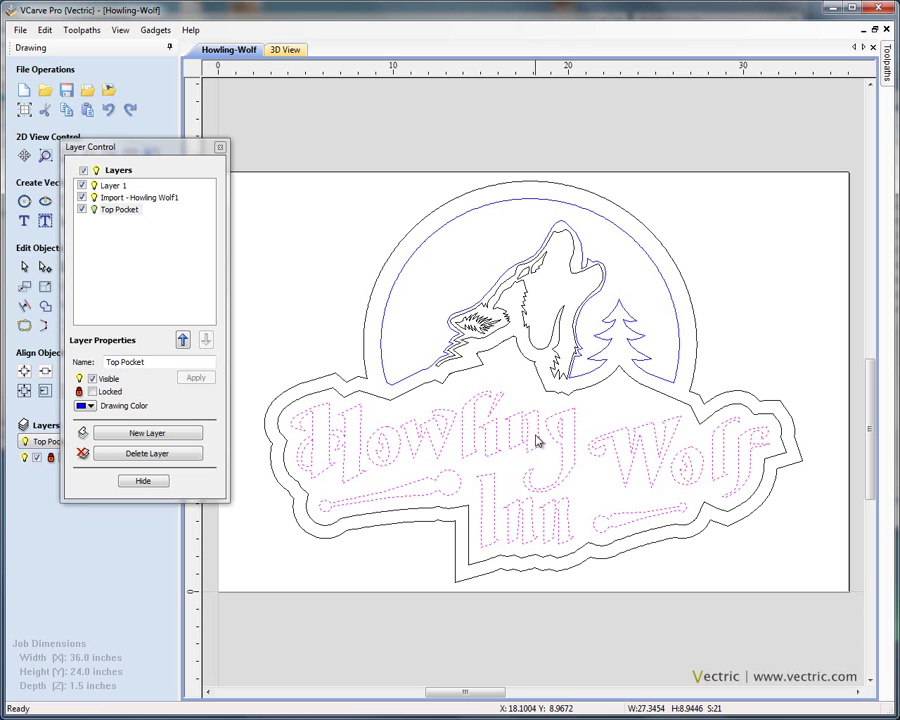
right_click(484, 402)
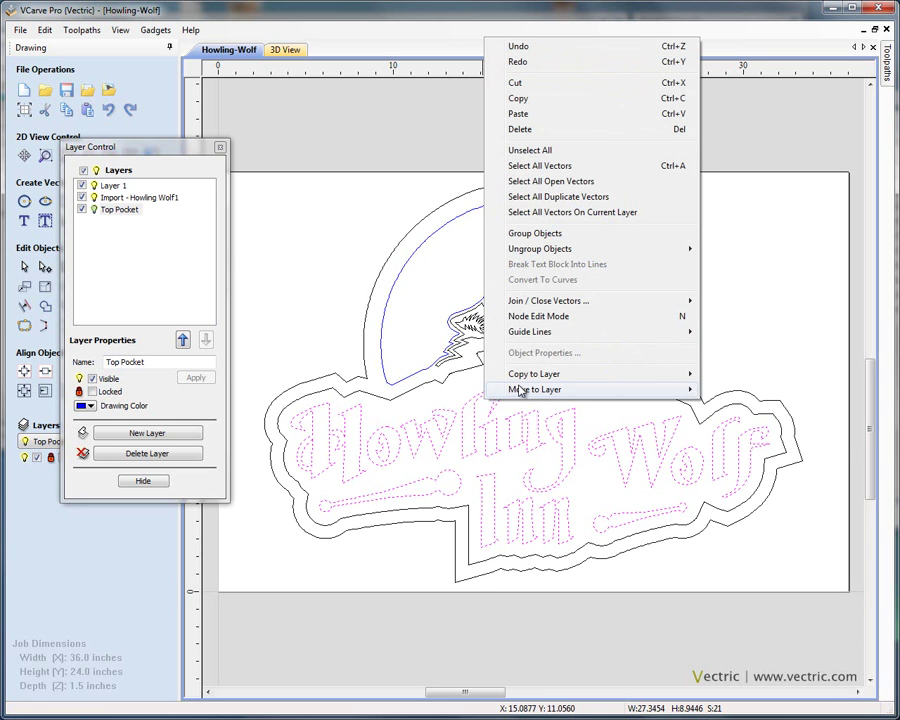
mouse_move(519, 390)
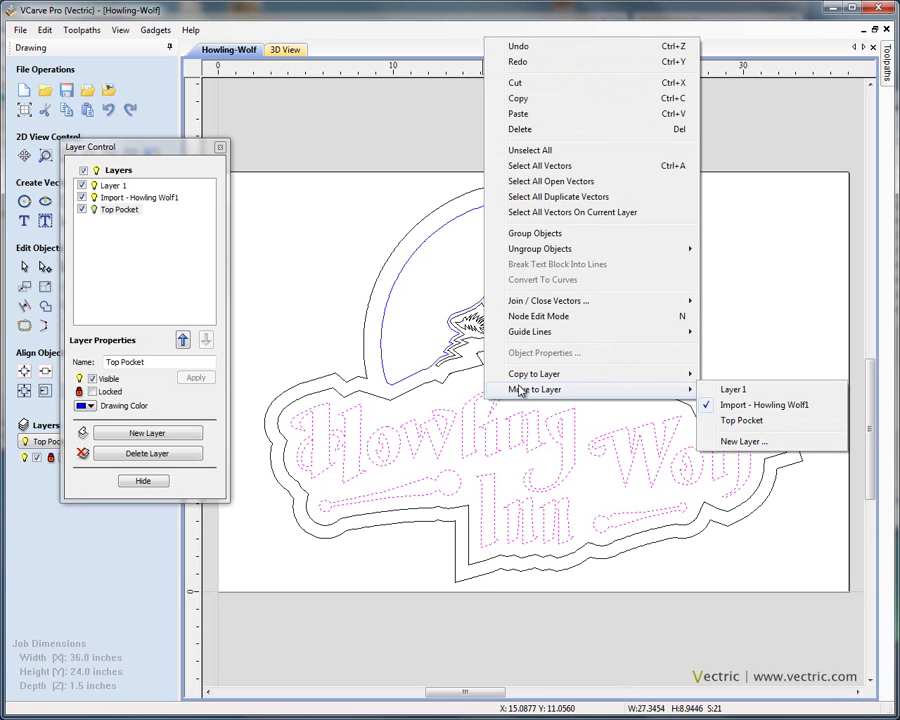
click(739, 441)
key(BackSpace)
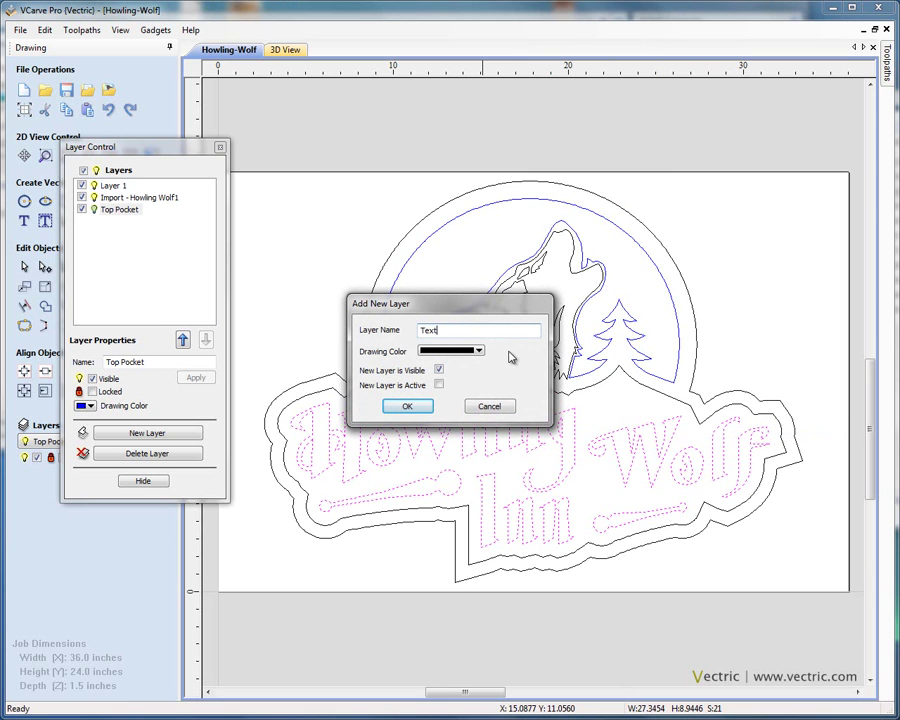
click(478, 352)
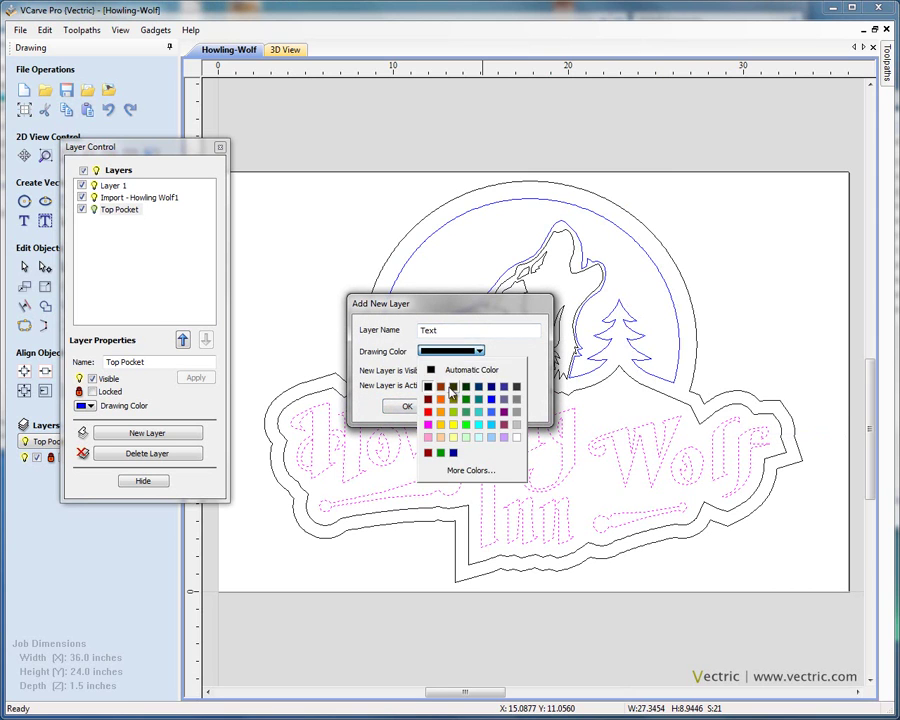
click(427, 402)
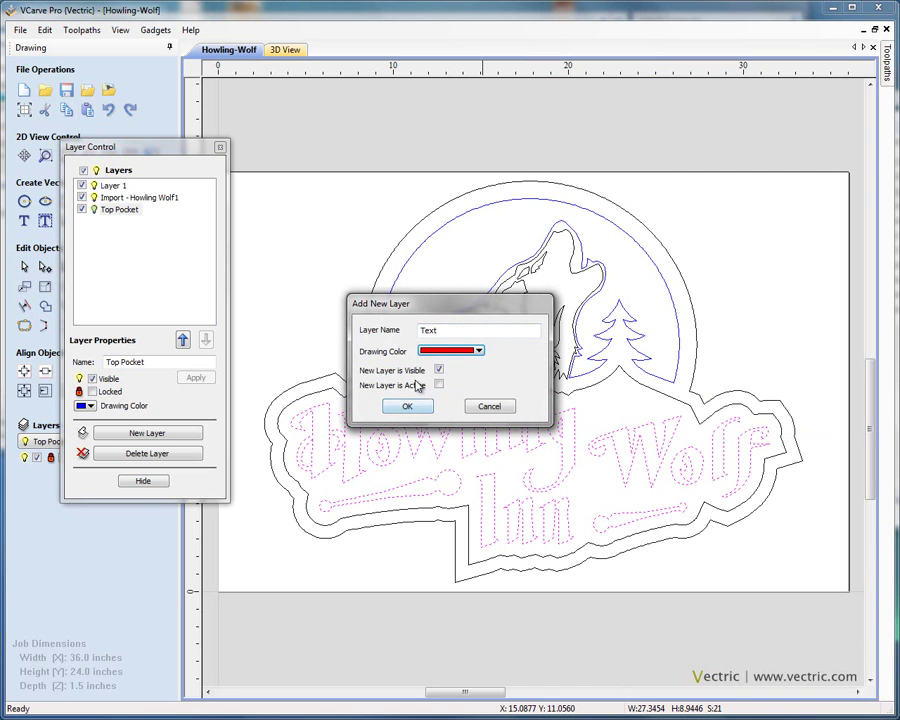
click(416, 407)
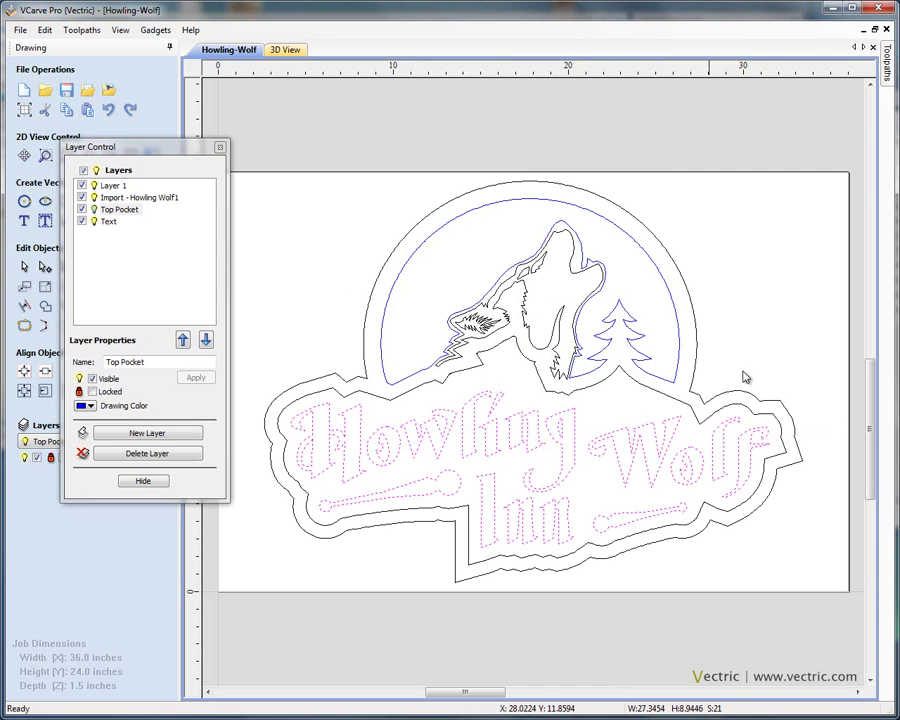
click(771, 333)
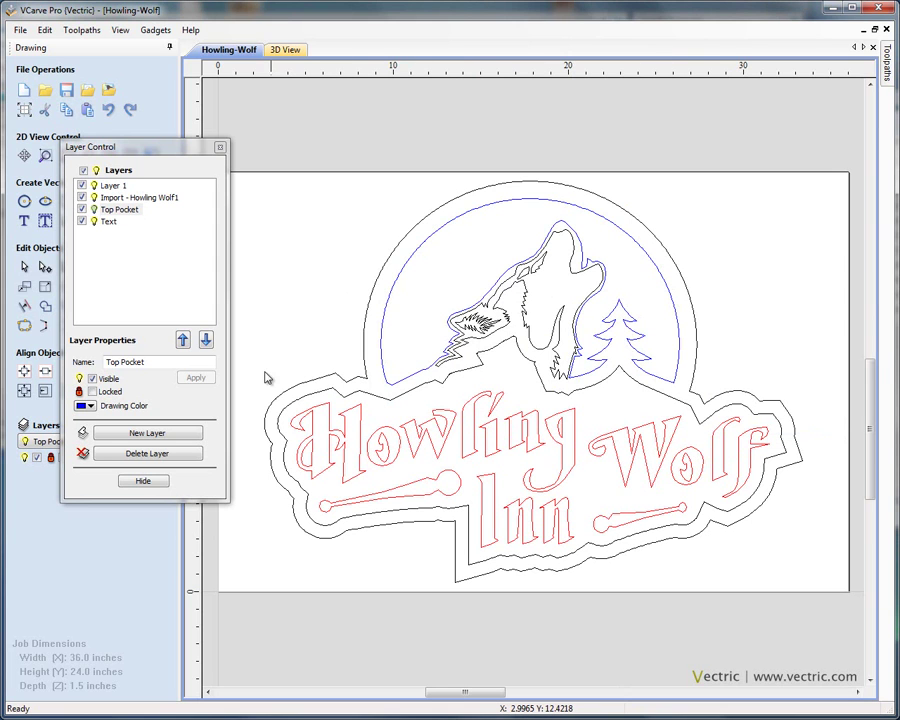
Step: Make Text the active layer, check its visibility toggle, and leave both the Text and Top Pocket layers hidden
click(95, 222)
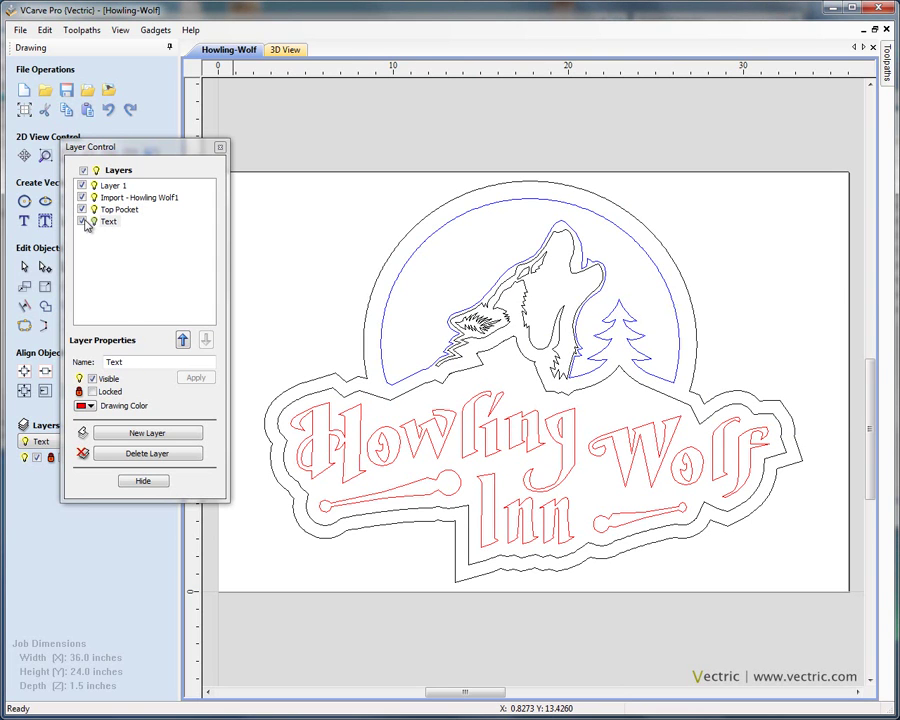
click(83, 222)
click(83, 222)
click(83, 222)
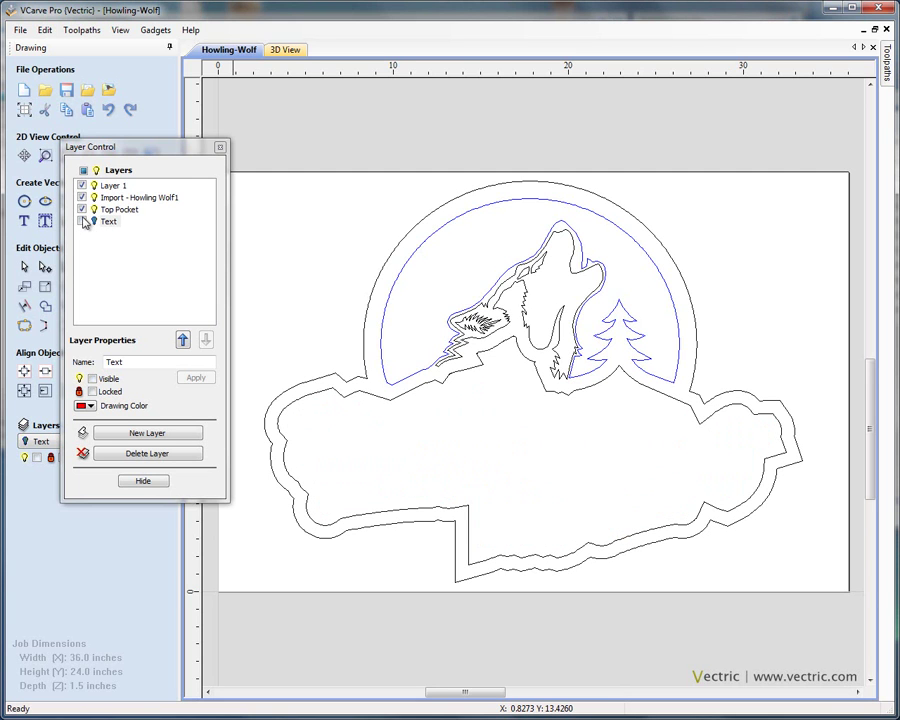
click(82, 209)
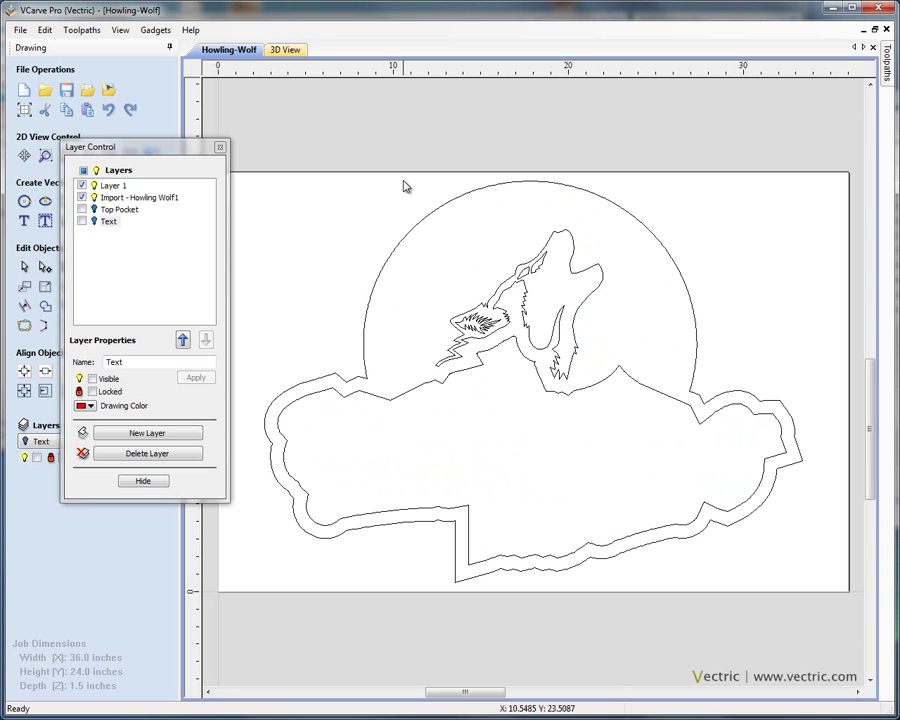
Step: Move the four wolf head vectors to a new layer named Wolf Detail with green drawing colour
drag(530, 305, 642, 433)
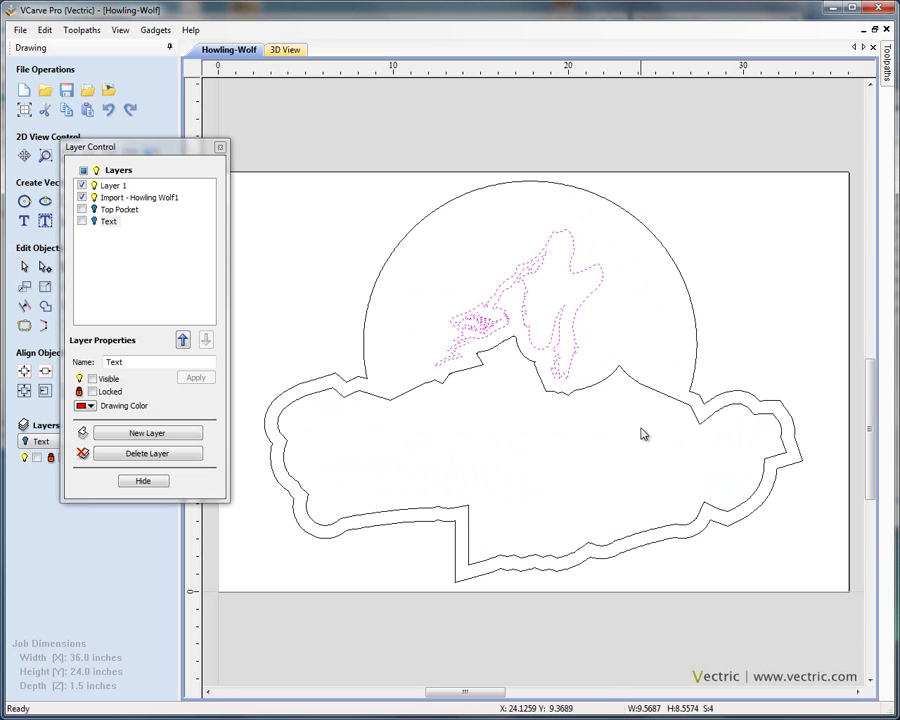
right_click(535, 272)
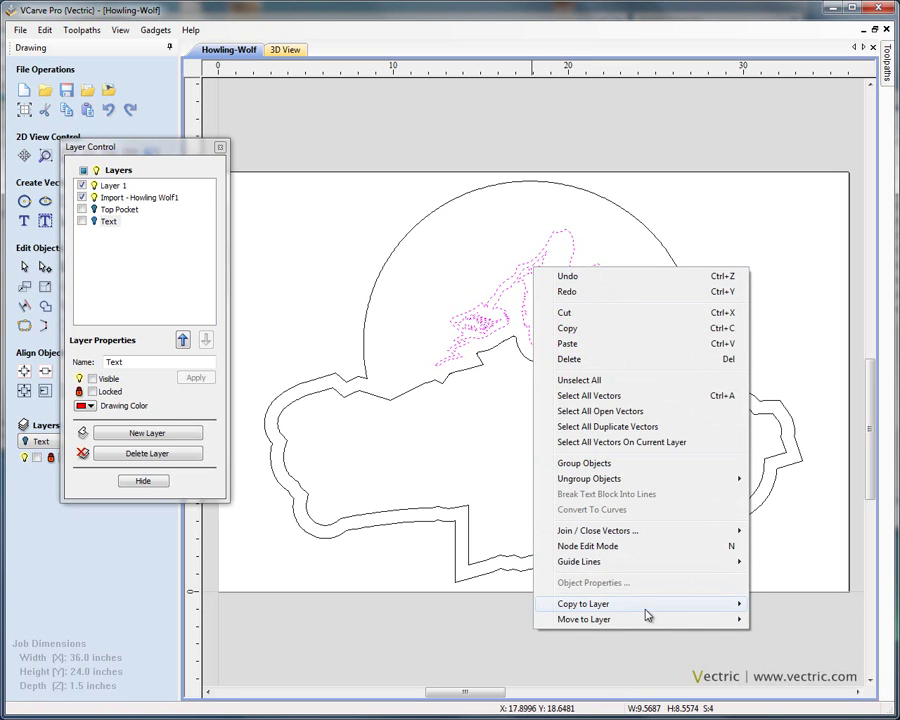
mouse_move(648, 619)
click(795, 687)
key(BackSpace)
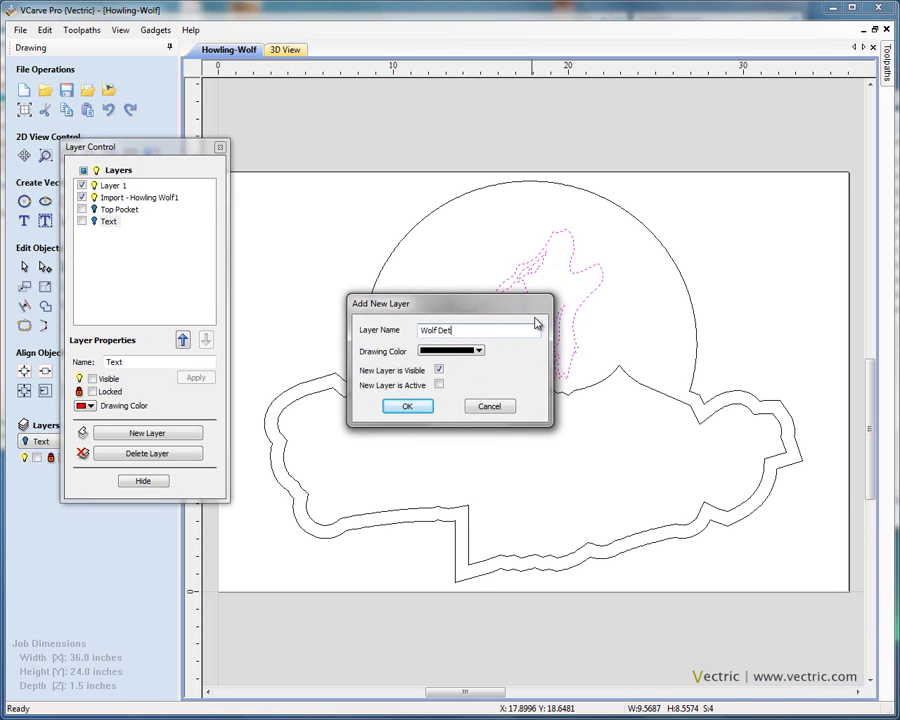
click(480, 352)
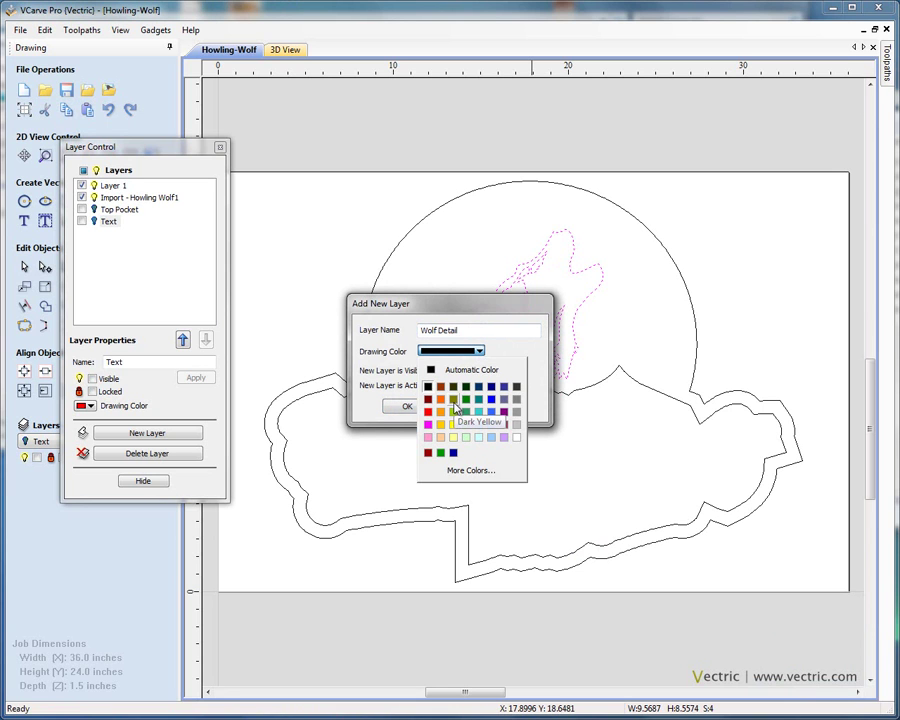
click(466, 400)
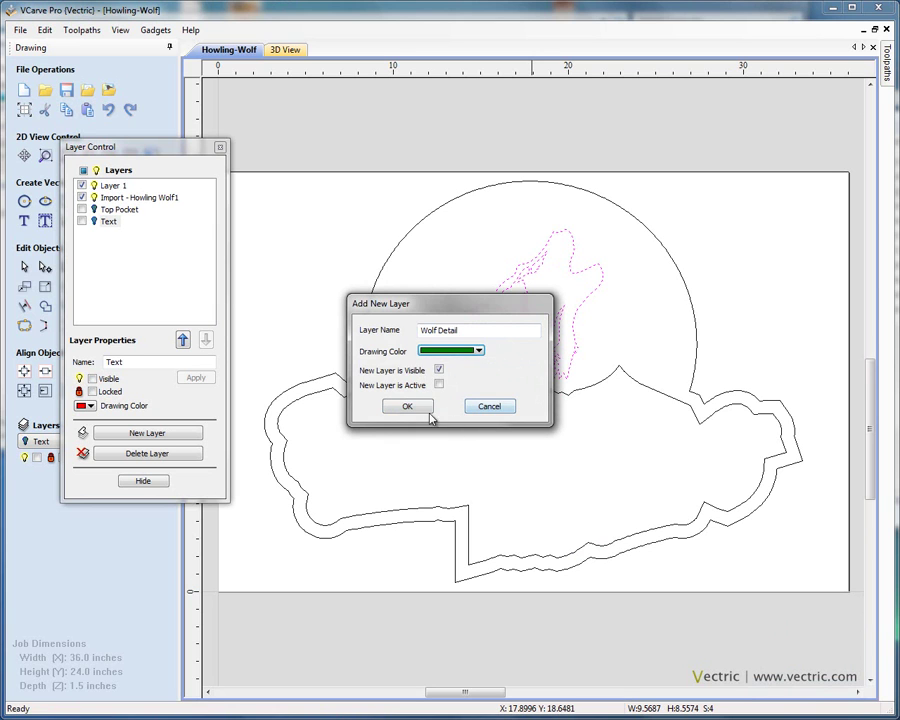
click(416, 409)
click(742, 267)
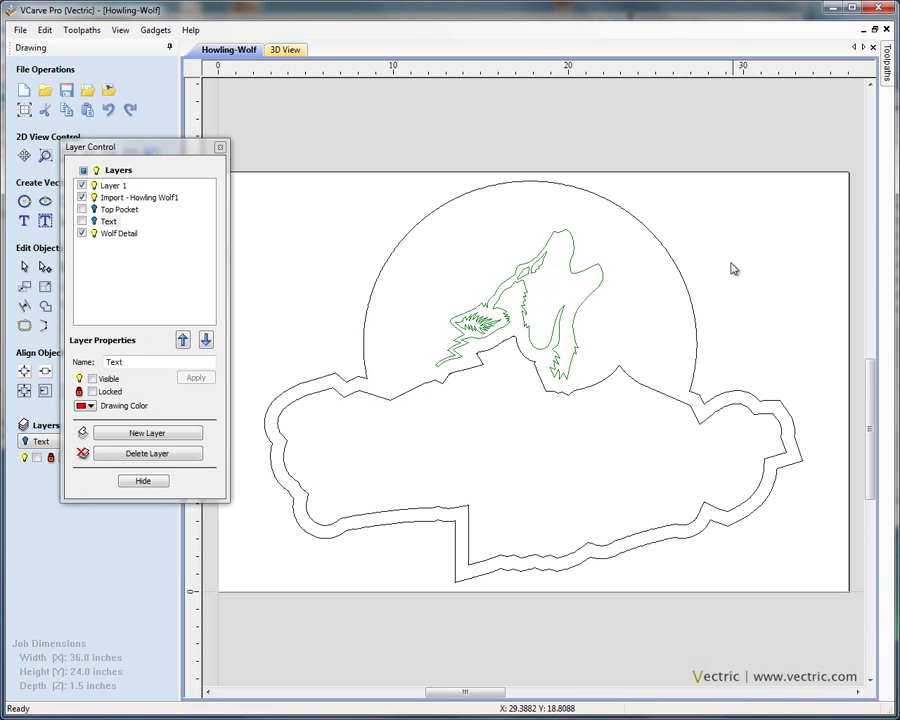
Step: Hide and show the Wolf Detail layer to check it, and make all layers visible
click(83, 233)
click(83, 233)
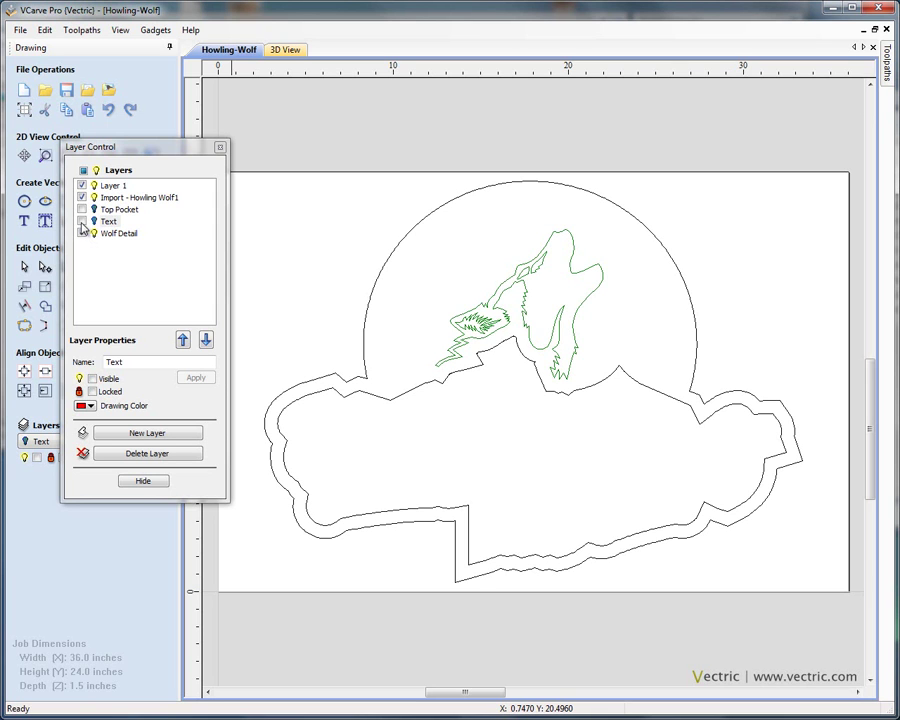
click(84, 171)
click(84, 171)
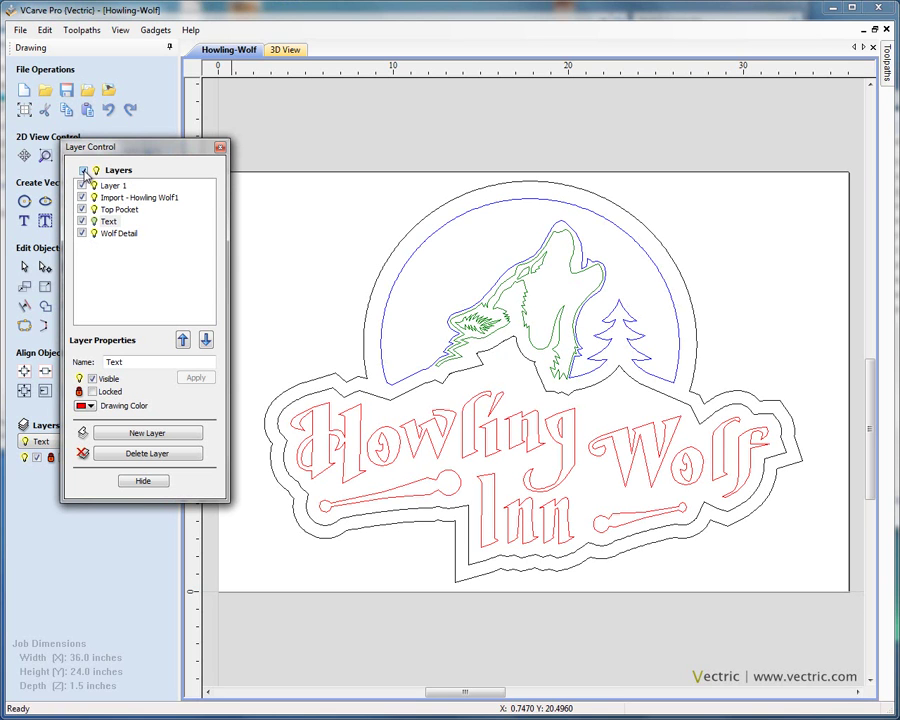
Step: Hide the Wolf Detail, Text and Top Pocket layers one by one and show them again to review each layer's vectors
click(83, 233)
click(83, 221)
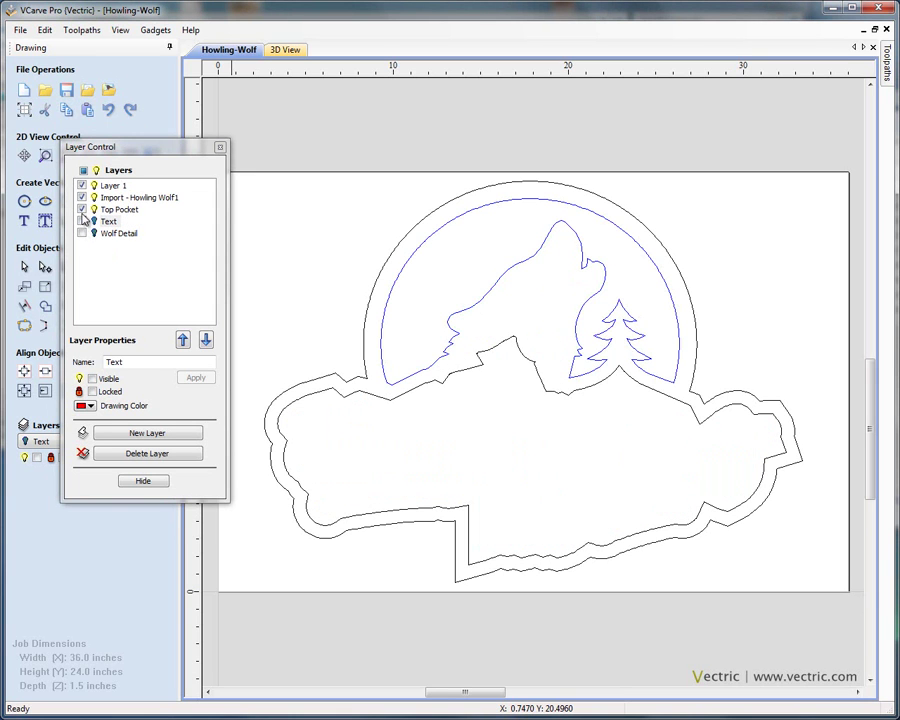
click(83, 210)
click(82, 210)
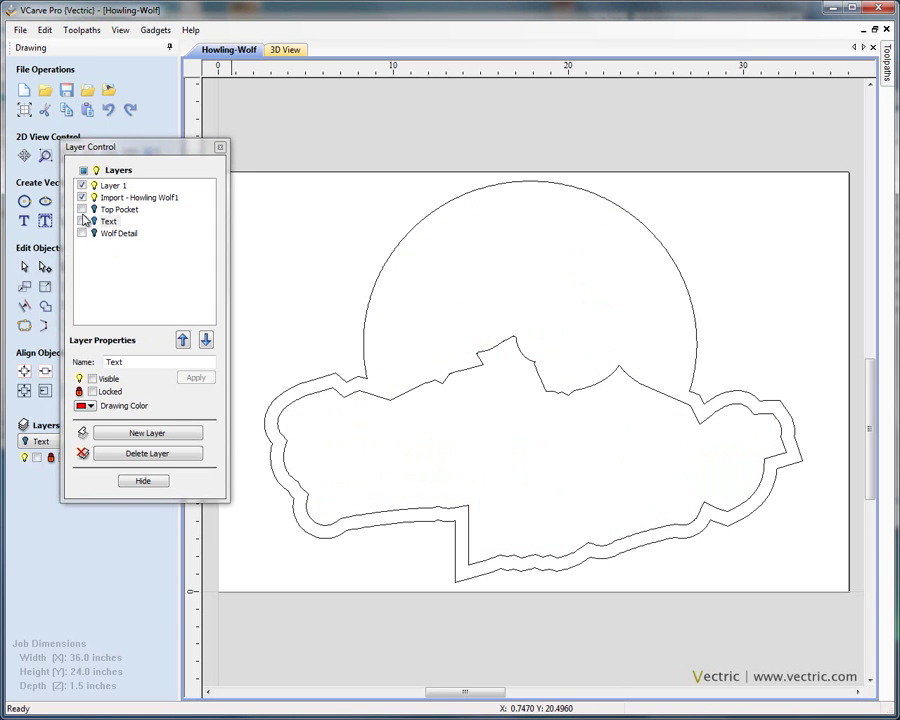
click(83, 221)
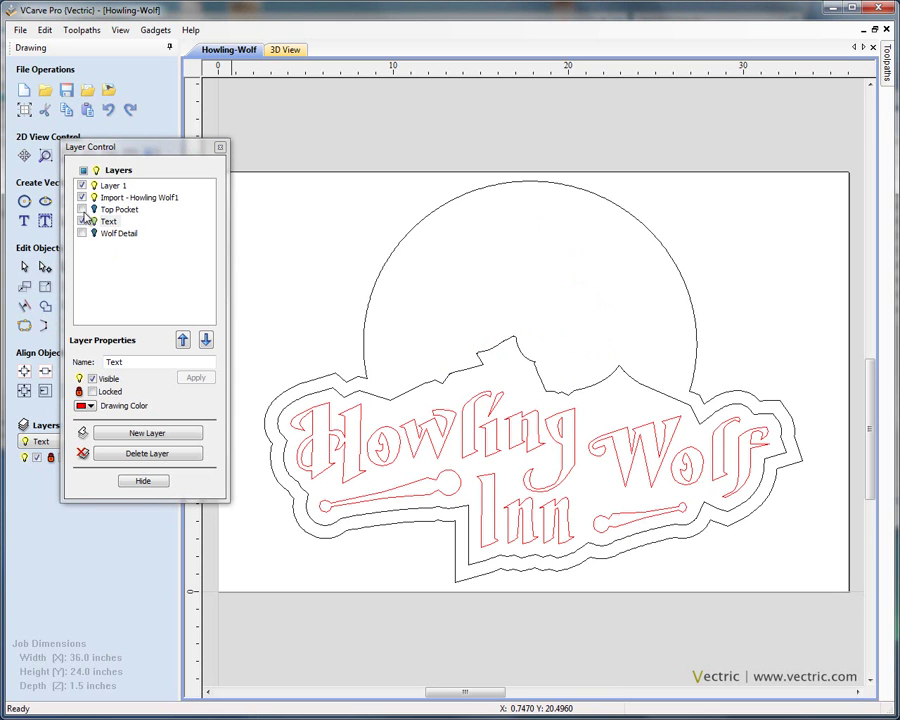
click(82, 210)
click(82, 233)
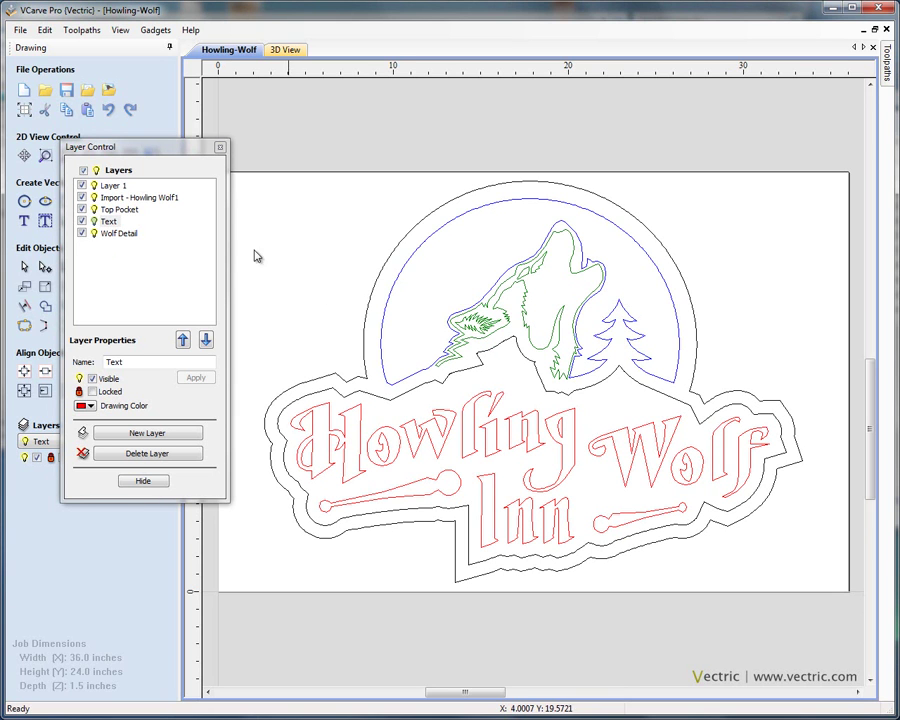
Step: Switch the workspace to the toolpath commands and reopen Layer Control there, shortened and moved clear of the sign vectors
click(158, 482)
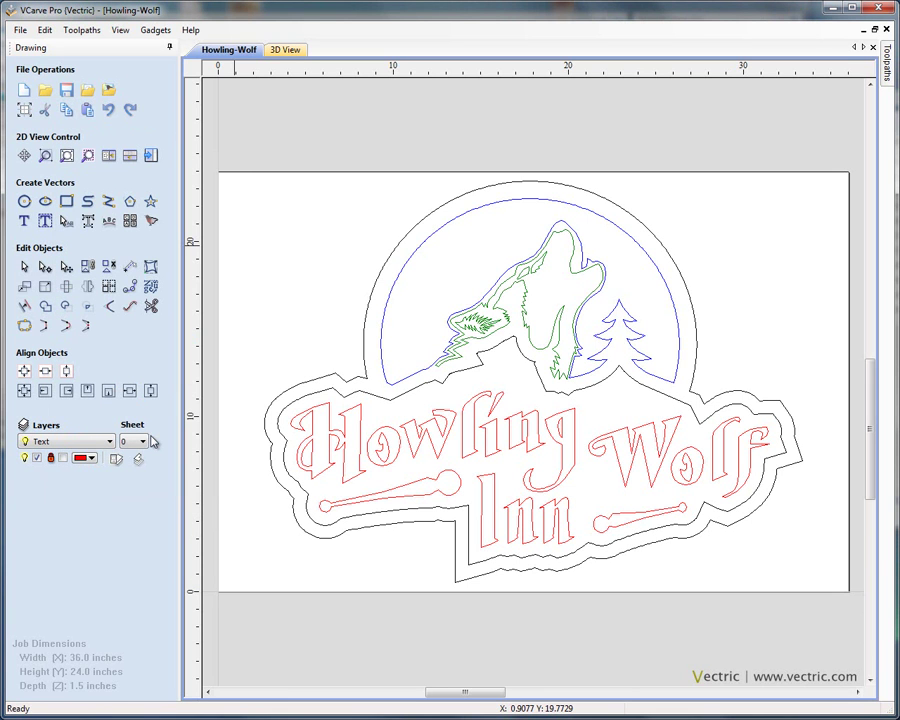
click(150, 156)
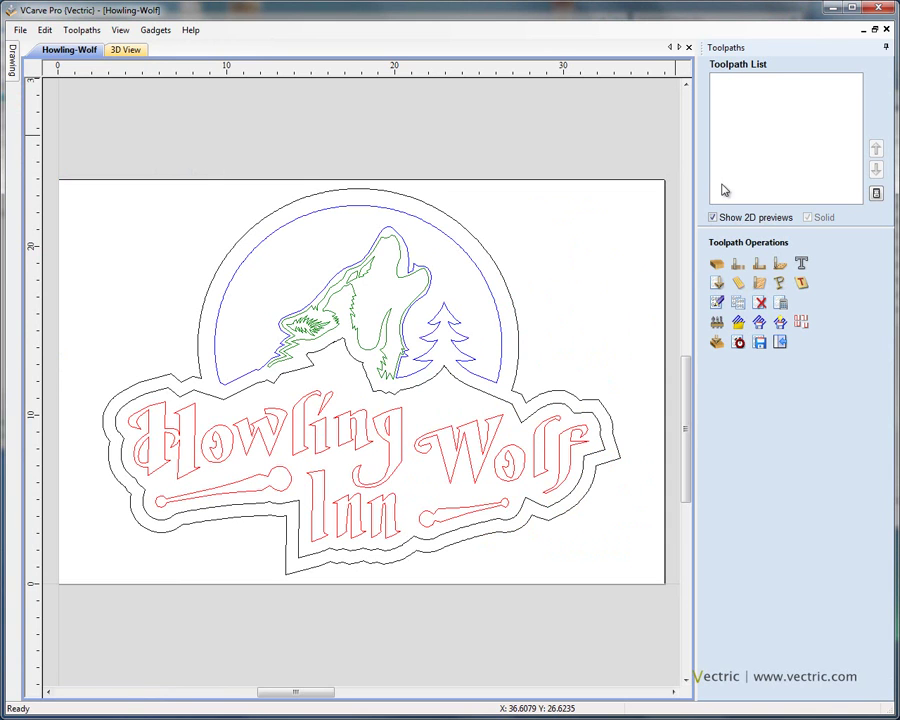
click(13, 62)
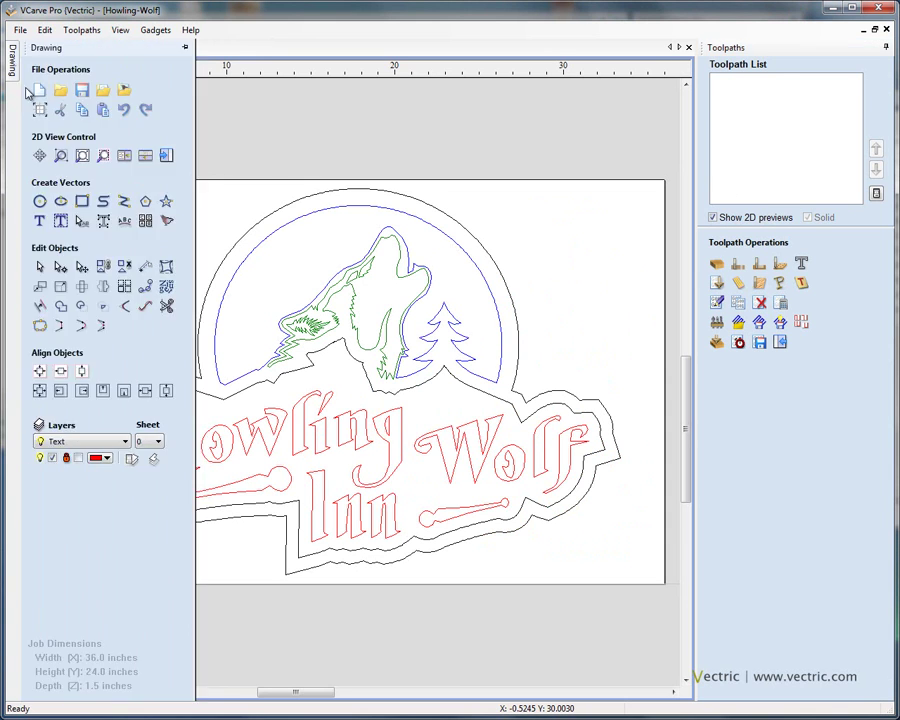
click(131, 460)
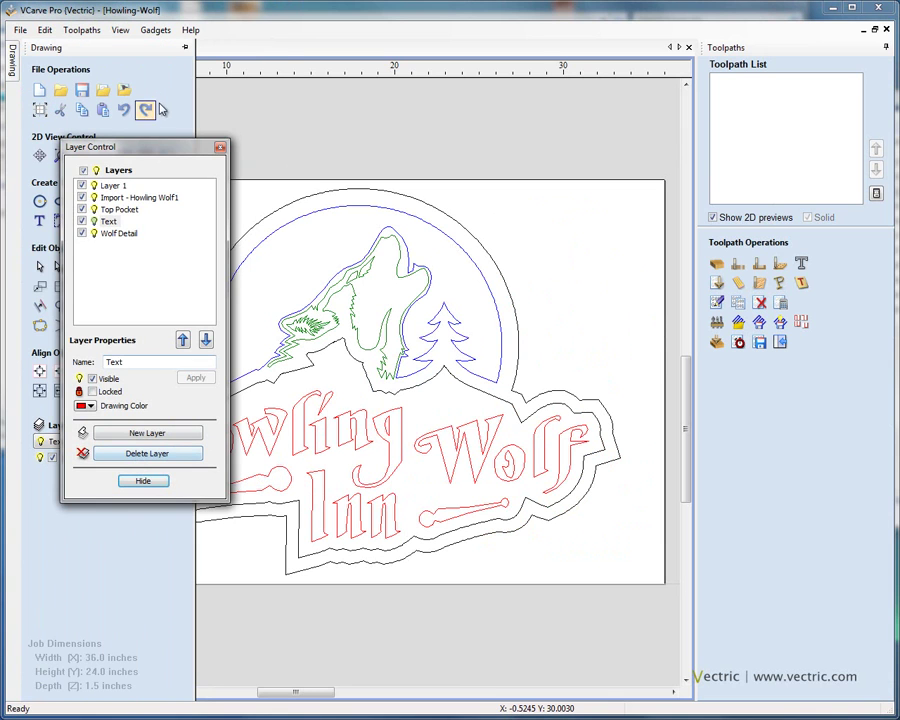
mouse_move(160, 150)
mouse_down()
mouse_move(370, 169)
mouse_move(148, 200)
mouse_move(155, 133)
mouse_up()
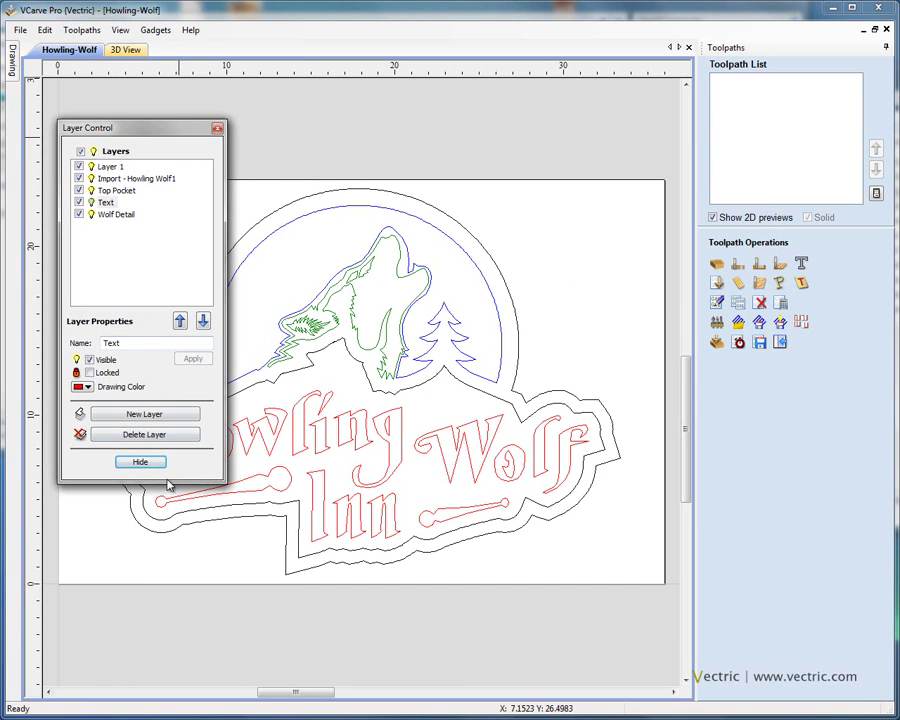
drag(178, 372, 186, 398)
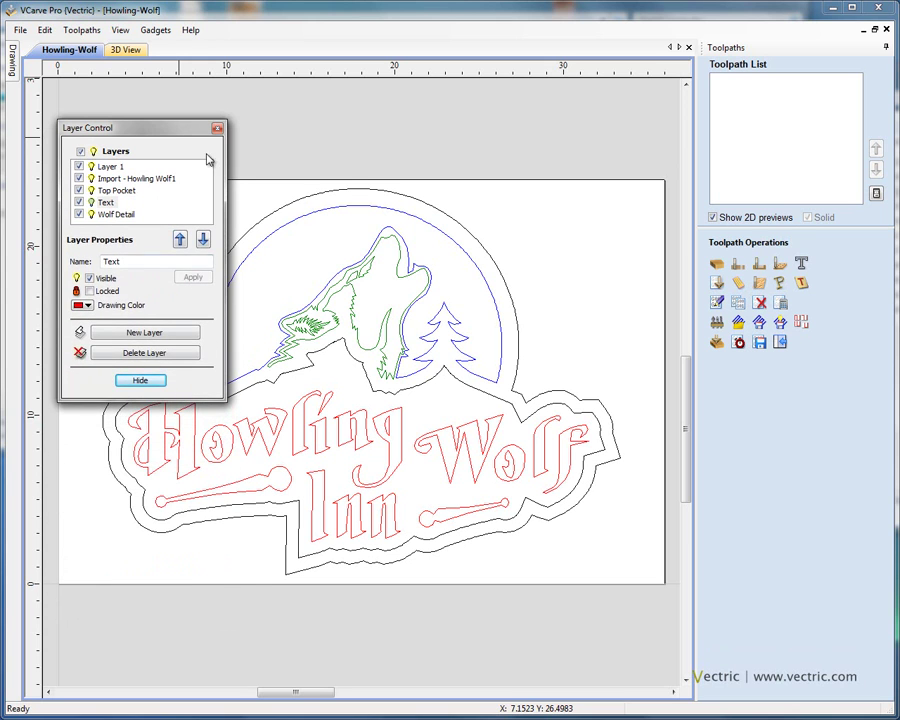
drag(177, 128, 168, 86)
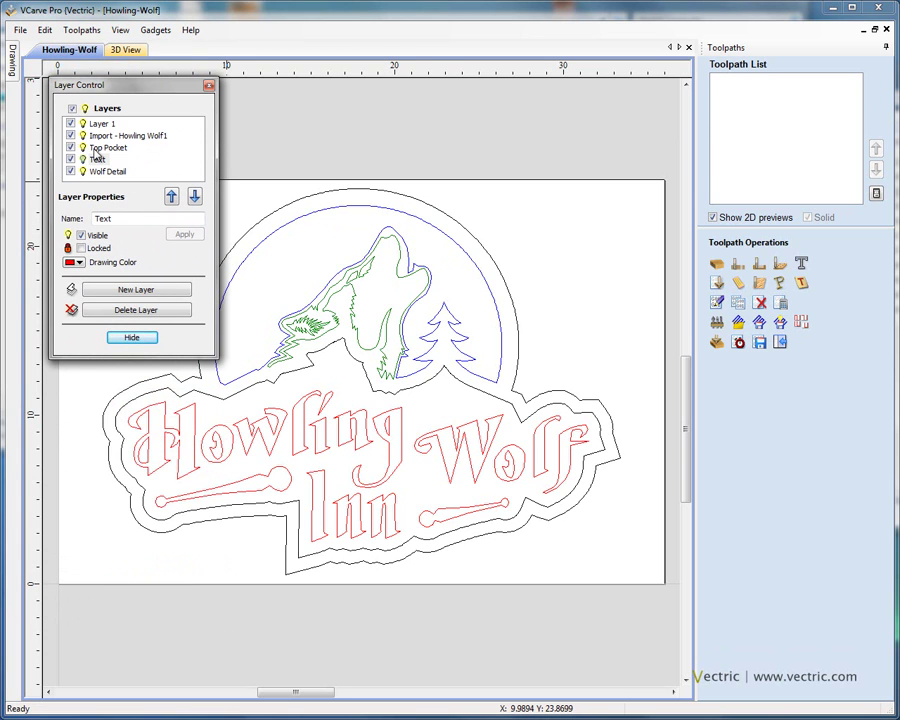
Step: Hide all layers except Top Pocket and select the vectors on that layer
click(72, 108)
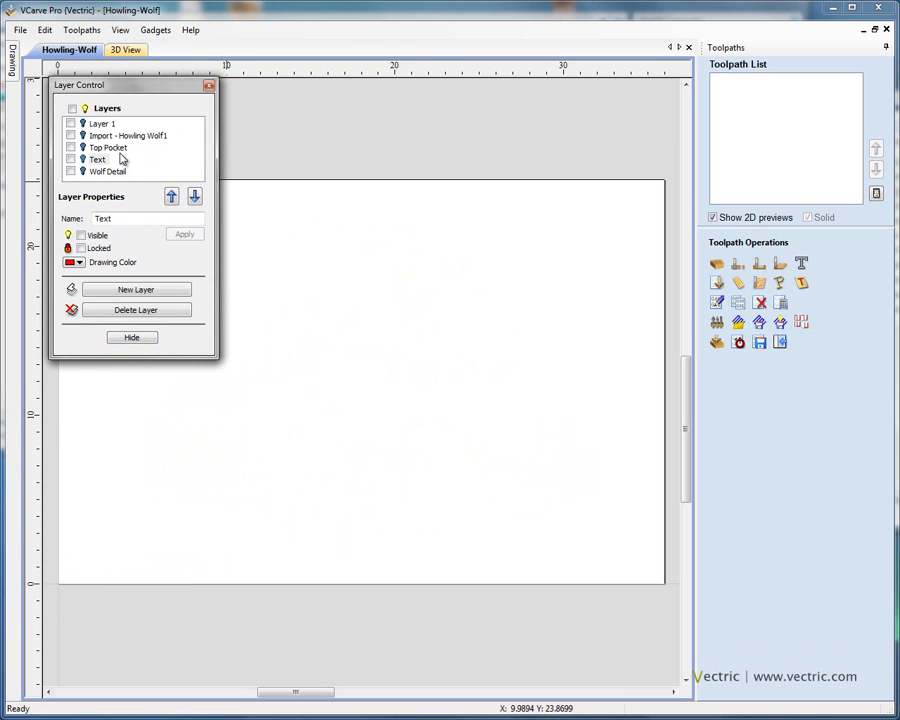
click(71, 147)
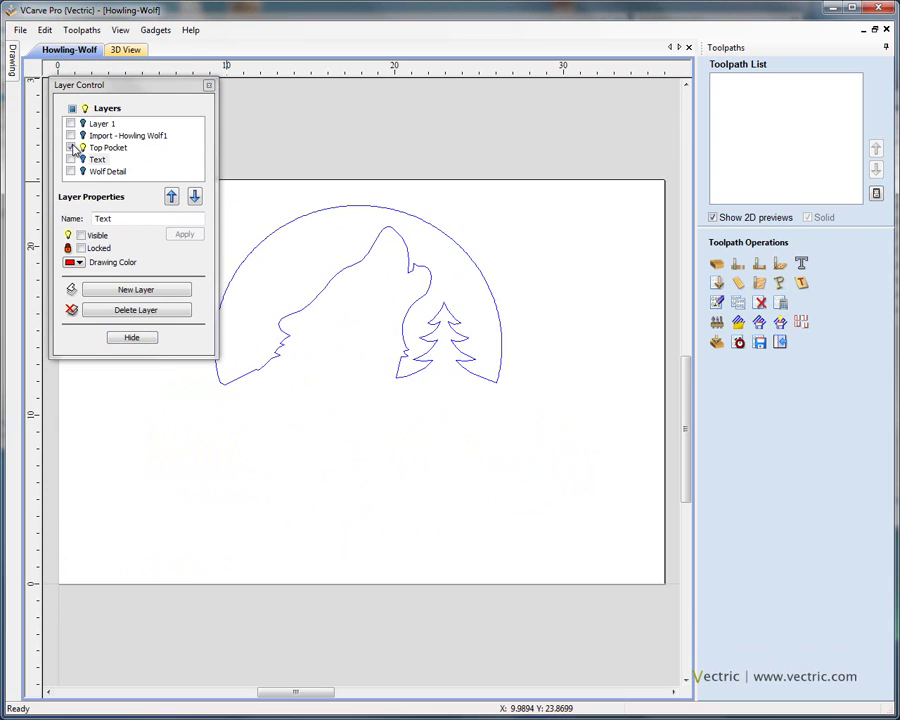
click(424, 222)
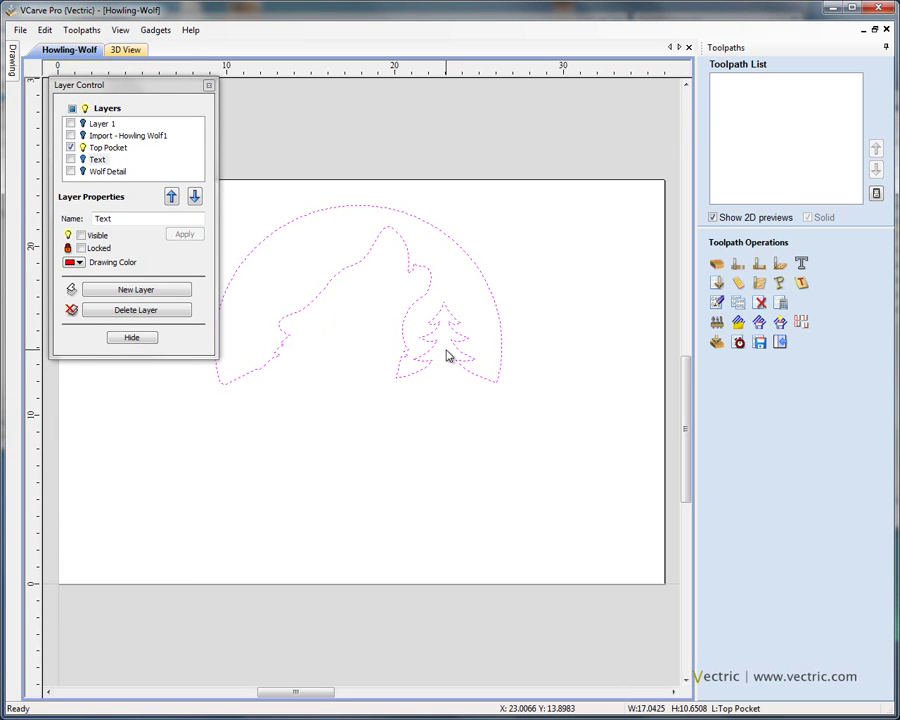
Step: Complete the material setup with 1.5 inch thickness, Z zero on the material surface and home position 0, 0, 1.0
click(717, 266)
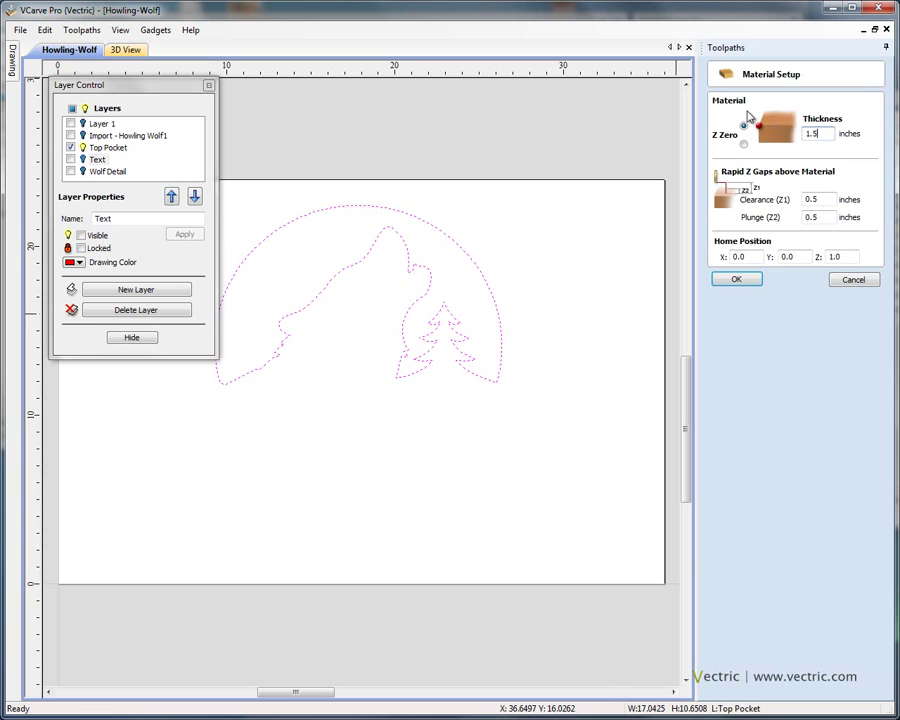
double_click(807, 130)
click(850, 256)
click(738, 280)
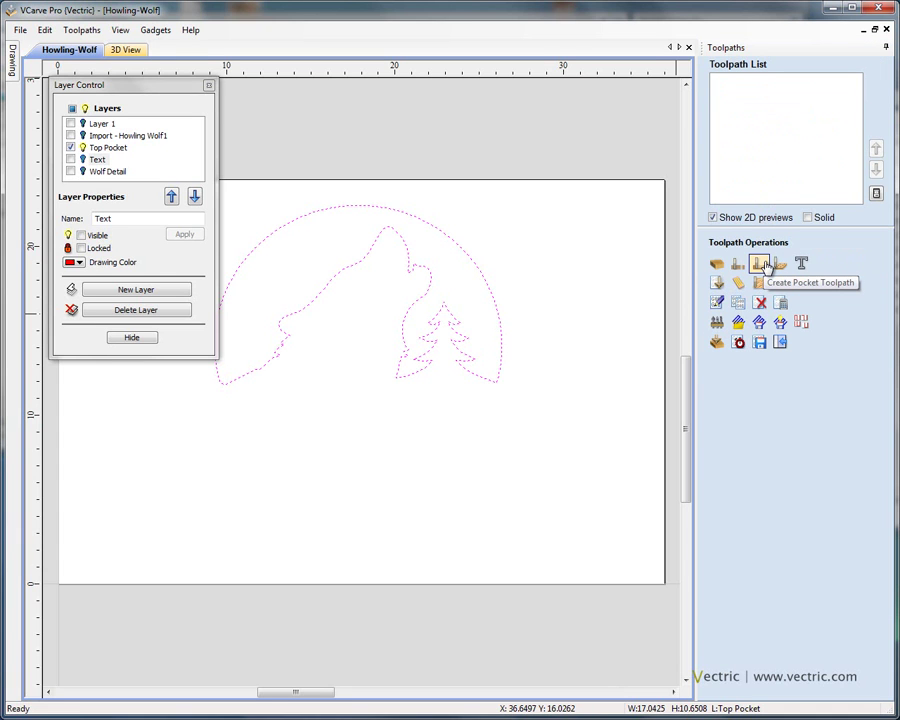
Step: Calculate a 0.5 inch deep pocket toolpath using only the 0.25 inch end mill, and check its estimated machining time
click(762, 264)
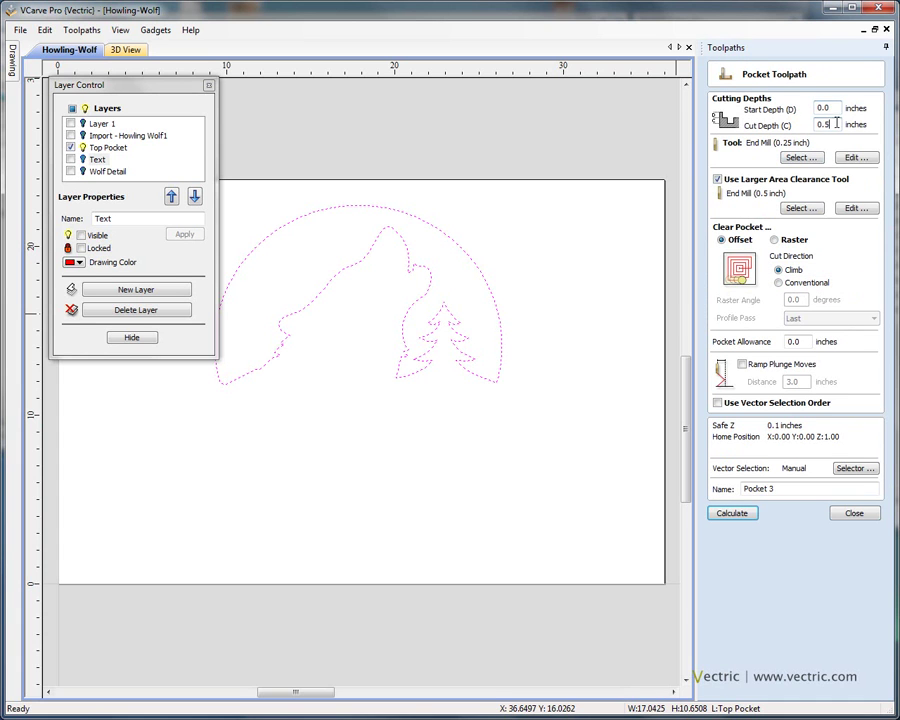
click(802, 179)
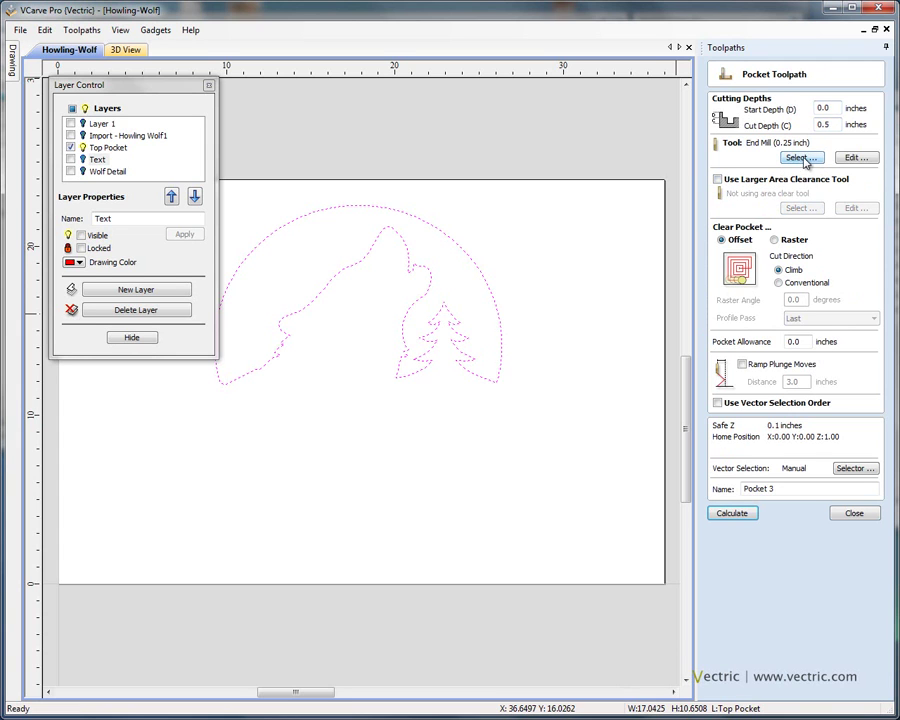
click(738, 514)
drag(490, 322, 508, 267)
scroll(507, 270, up, 2)
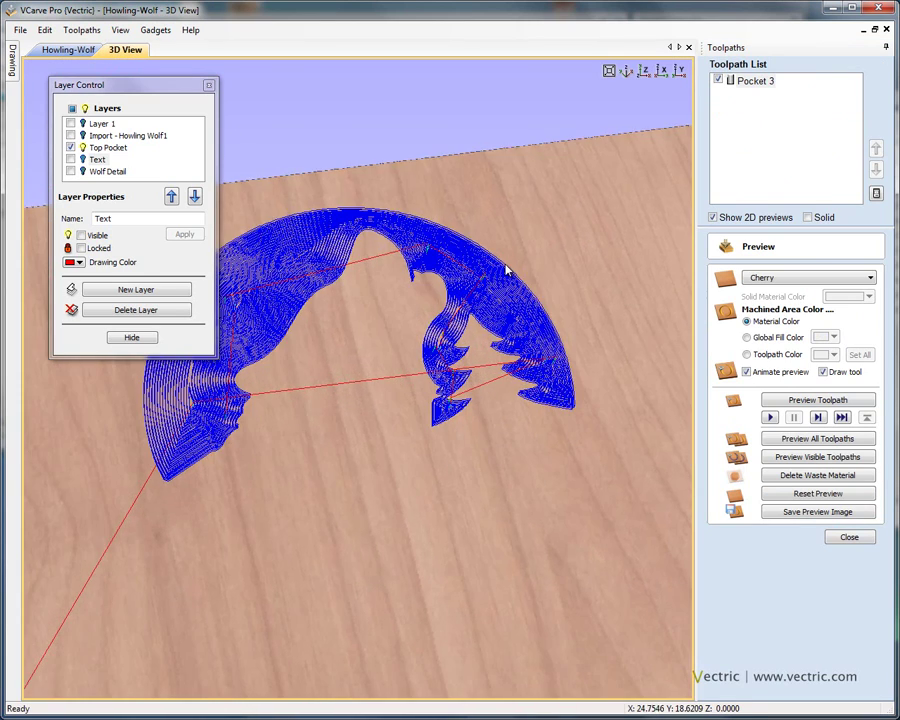
click(848, 536)
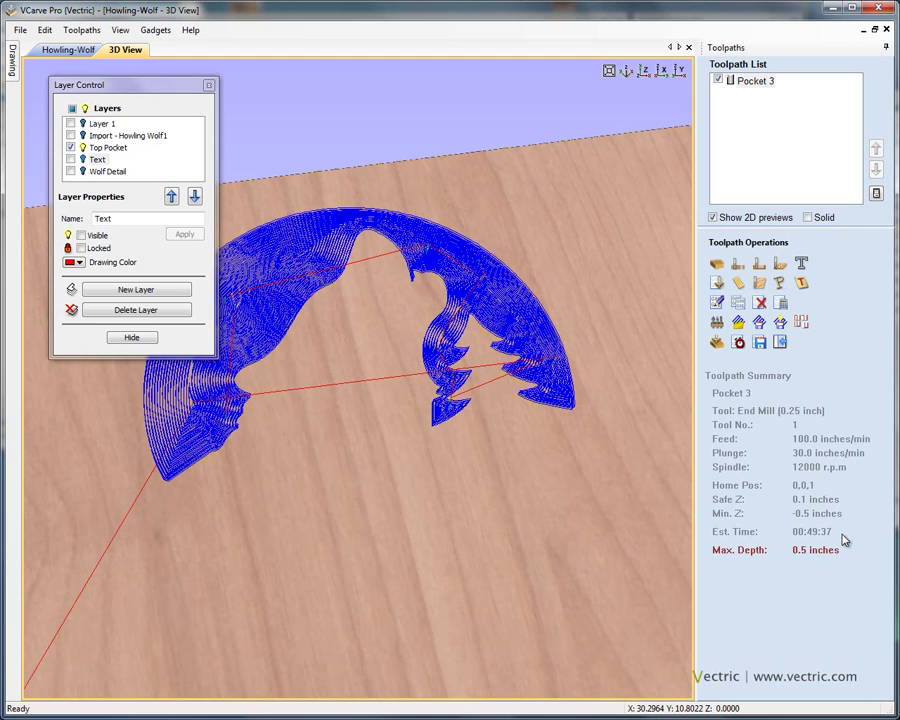
click(739, 343)
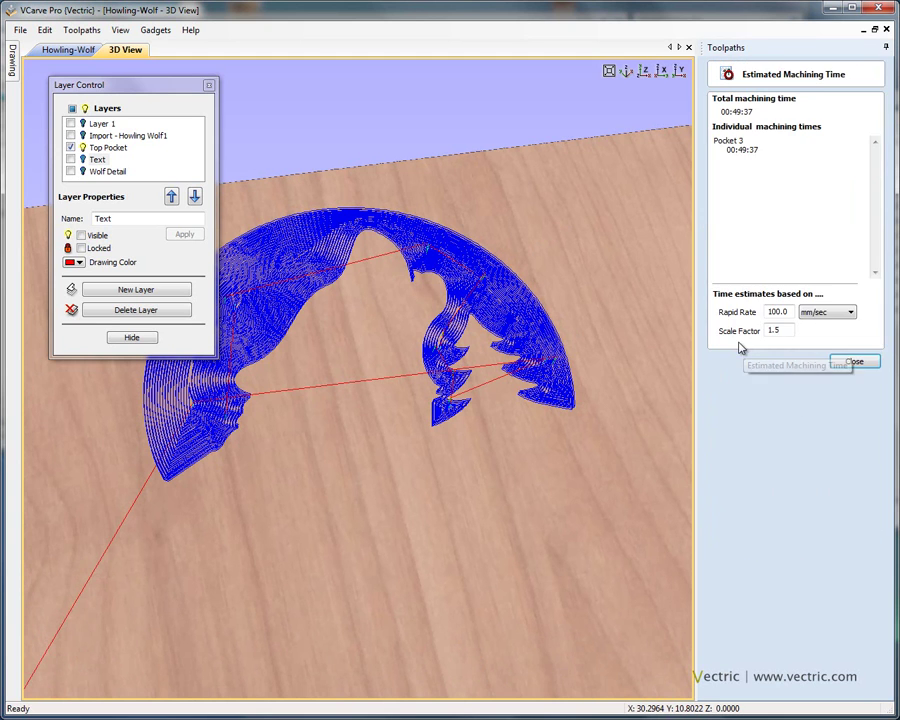
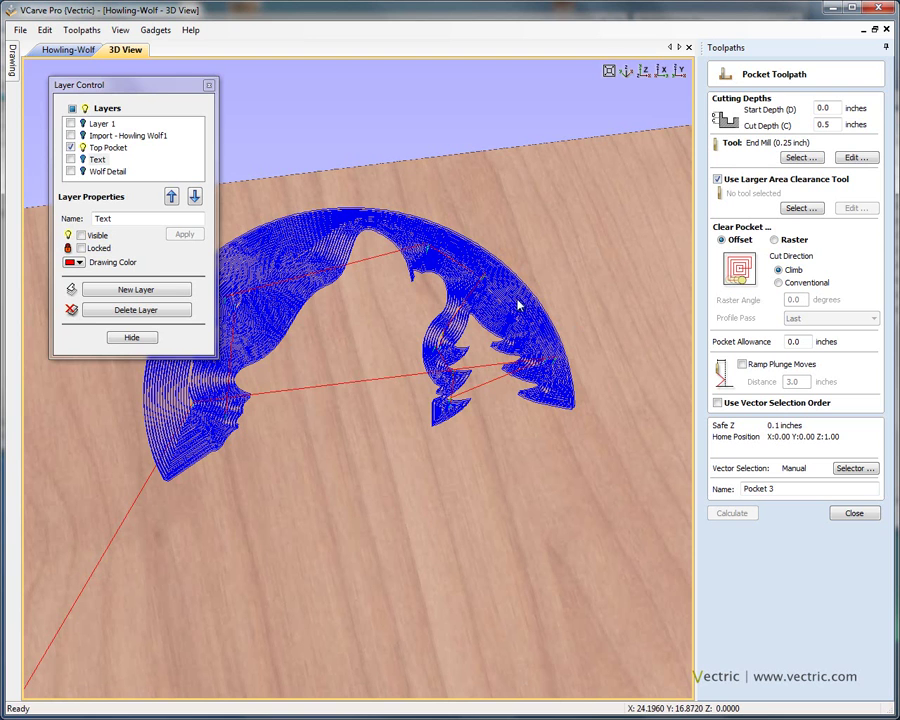
Step: Add the 0.5 inch end mill as the pocket's larger area clearance tool with a 0.5 inch pass depth, and recalculate
click(800, 207)
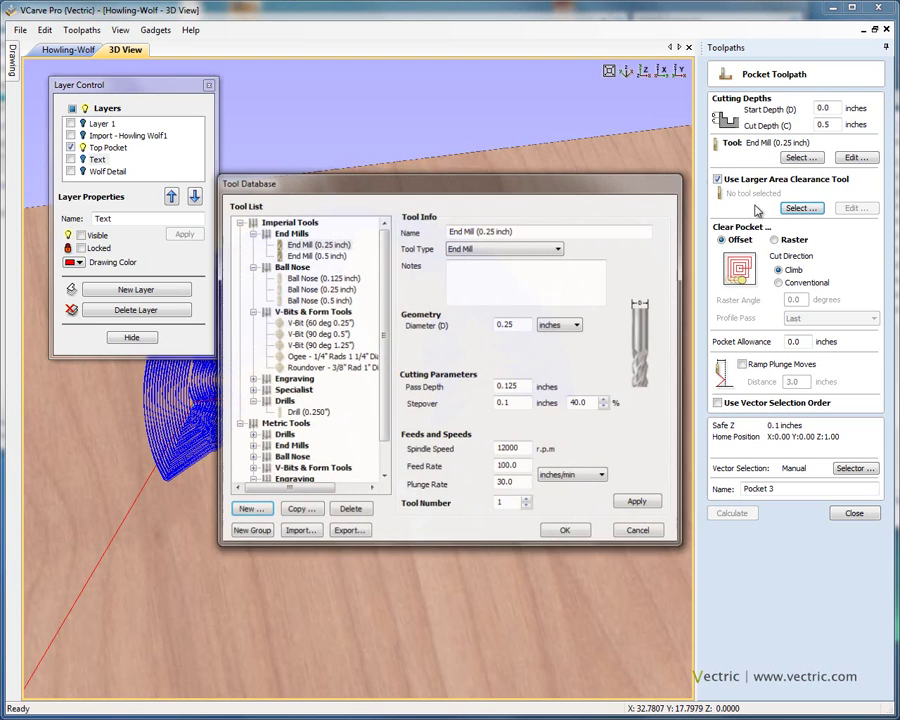
click(328, 256)
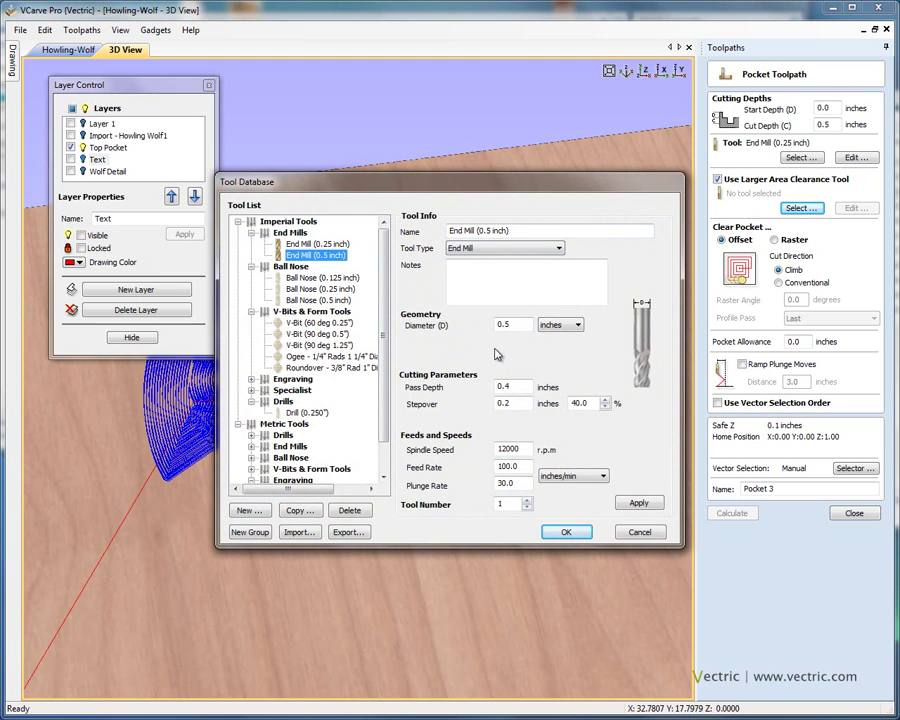
double_click(325, 256)
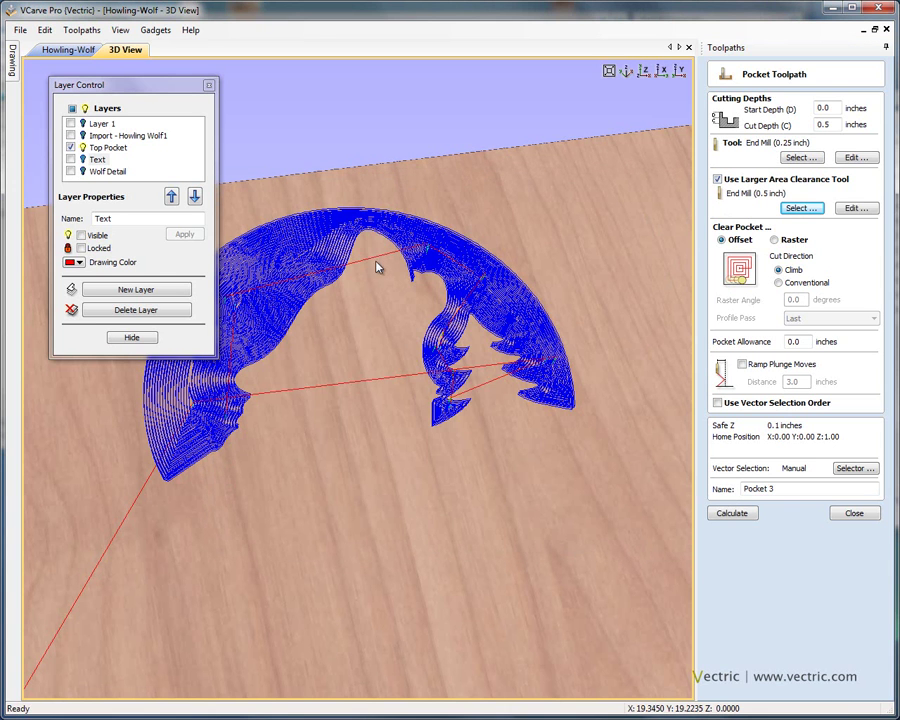
click(856, 208)
click(437, 382)
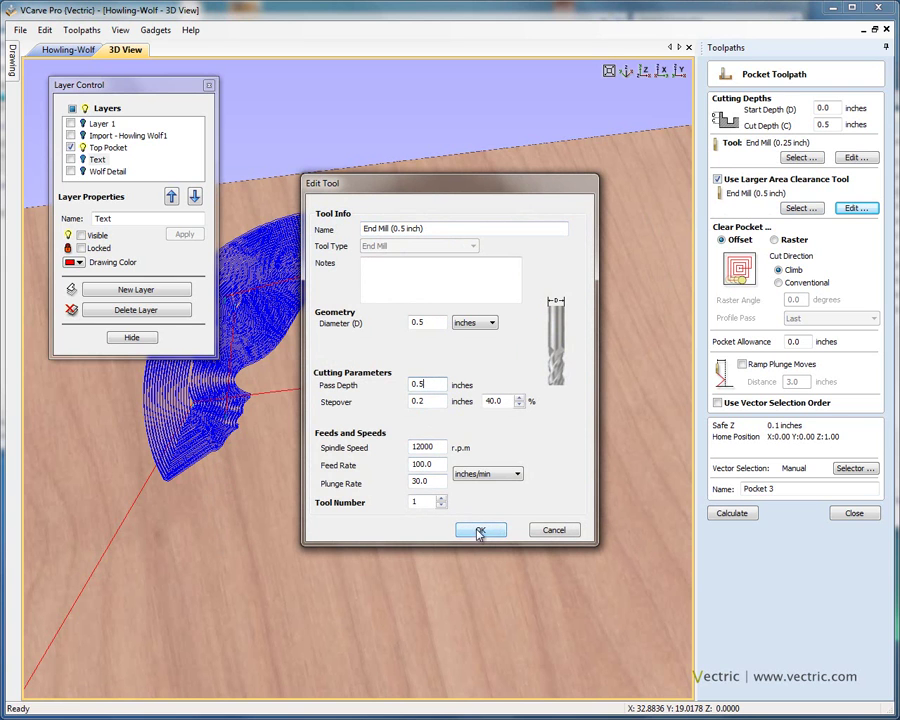
click(542, 530)
click(732, 514)
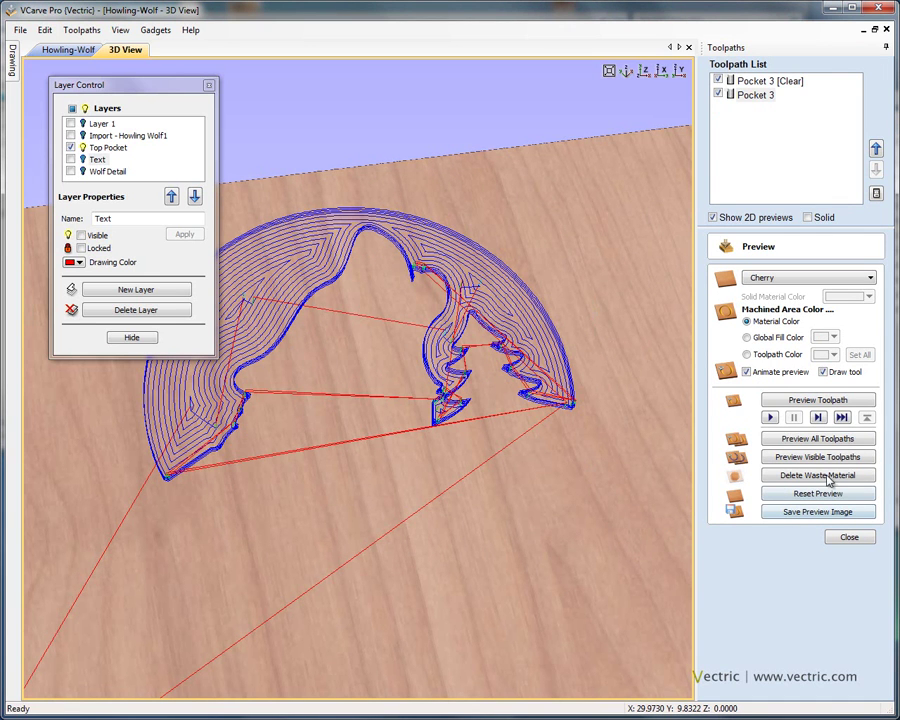
Step: Review the clearance and finishing pocket toolpaths and check their estimated machining times
click(772, 82)
click(762, 96)
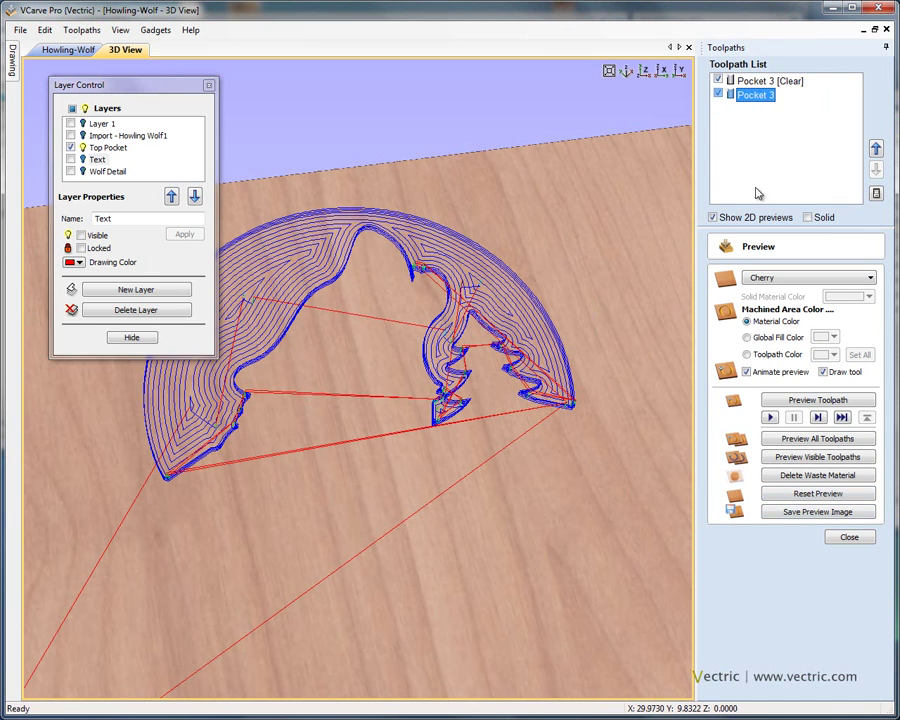
click(849, 537)
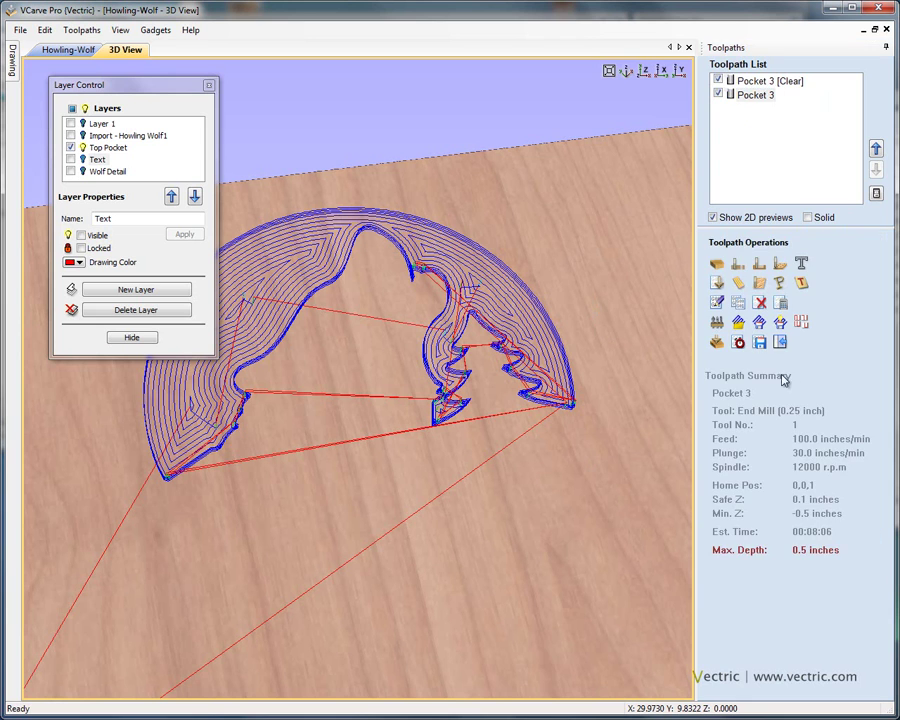
click(735, 342)
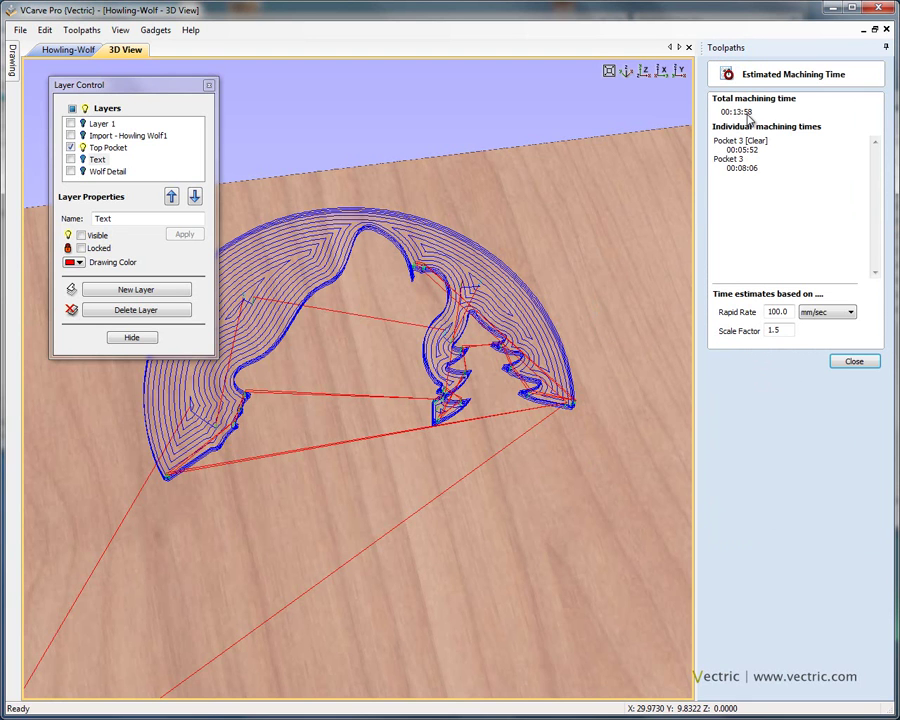
click(862, 361)
Step: Preview the Pocket 3 [Clear] toolpath being cut in the cherry material
click(762, 80)
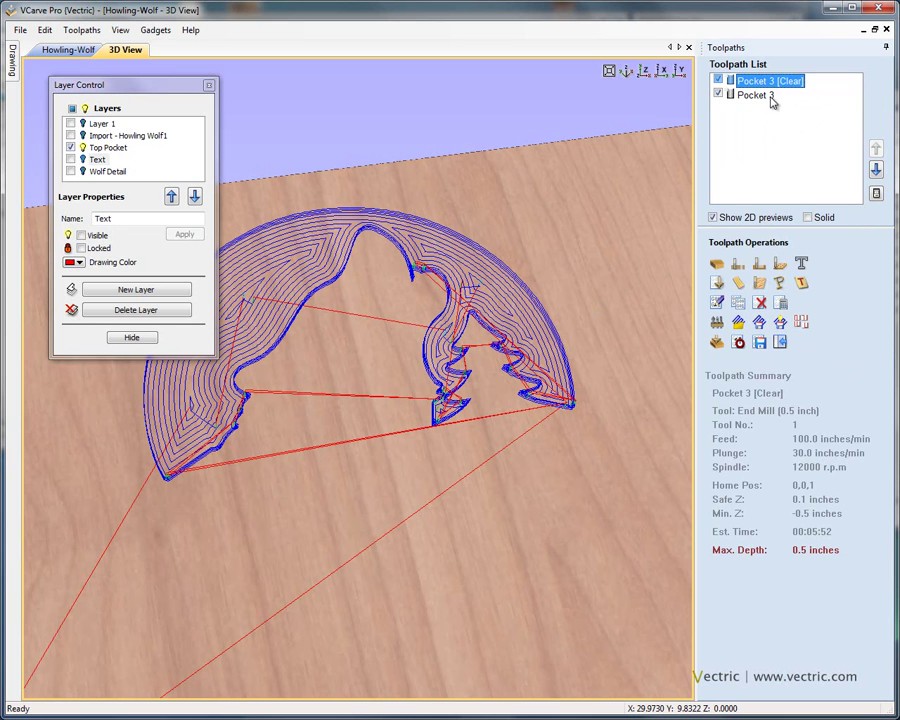
click(716, 344)
click(812, 400)
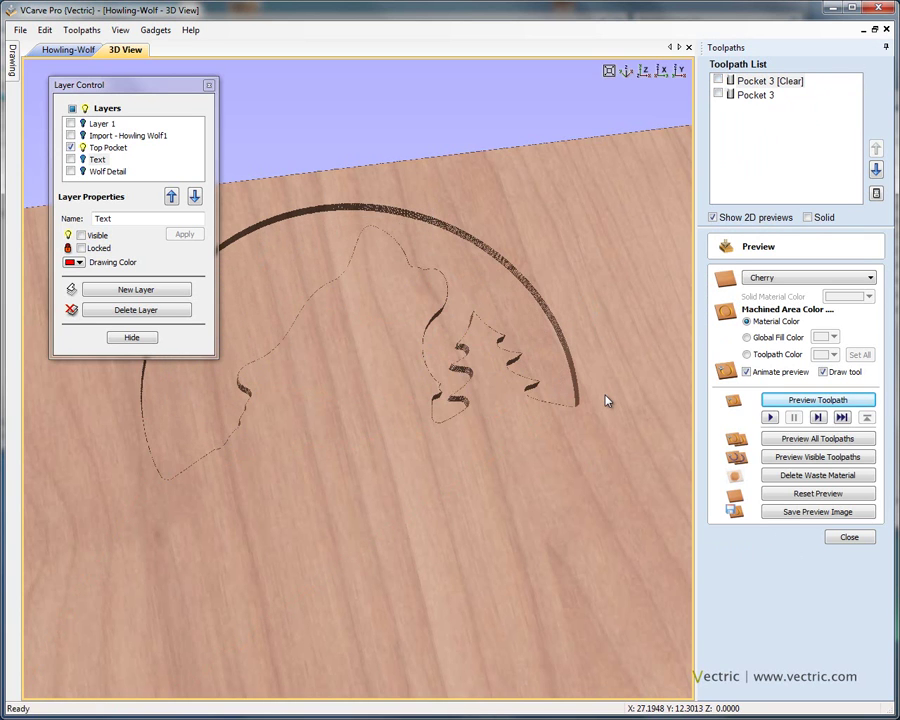
drag(437, 472, 600, 395)
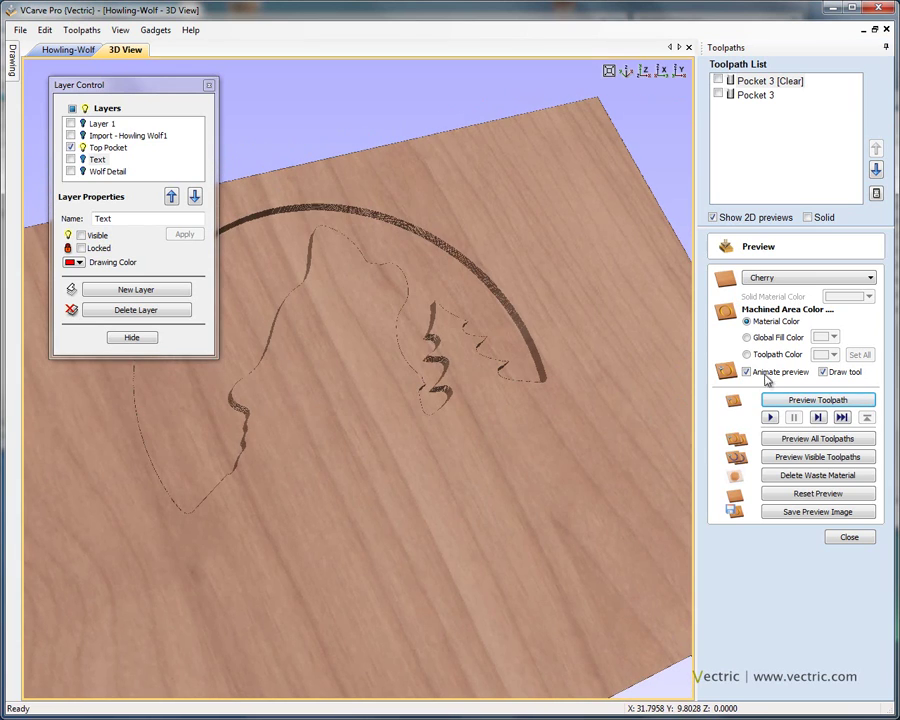
Step: Colour the area machined by Pocket 3 [Clear] turquoise using an individual toolpath colour
click(747, 355)
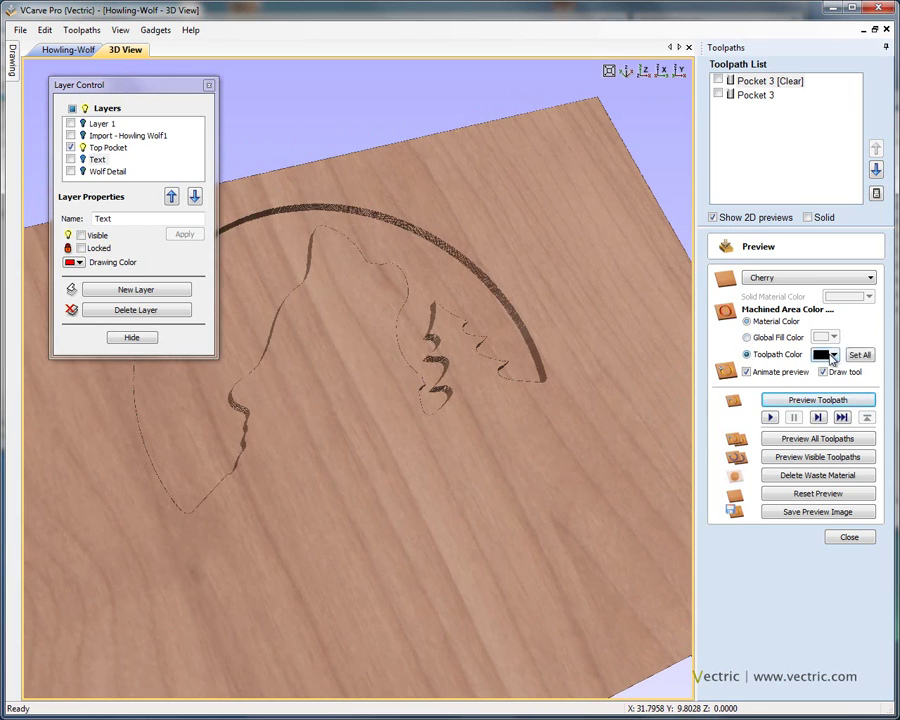
click(833, 356)
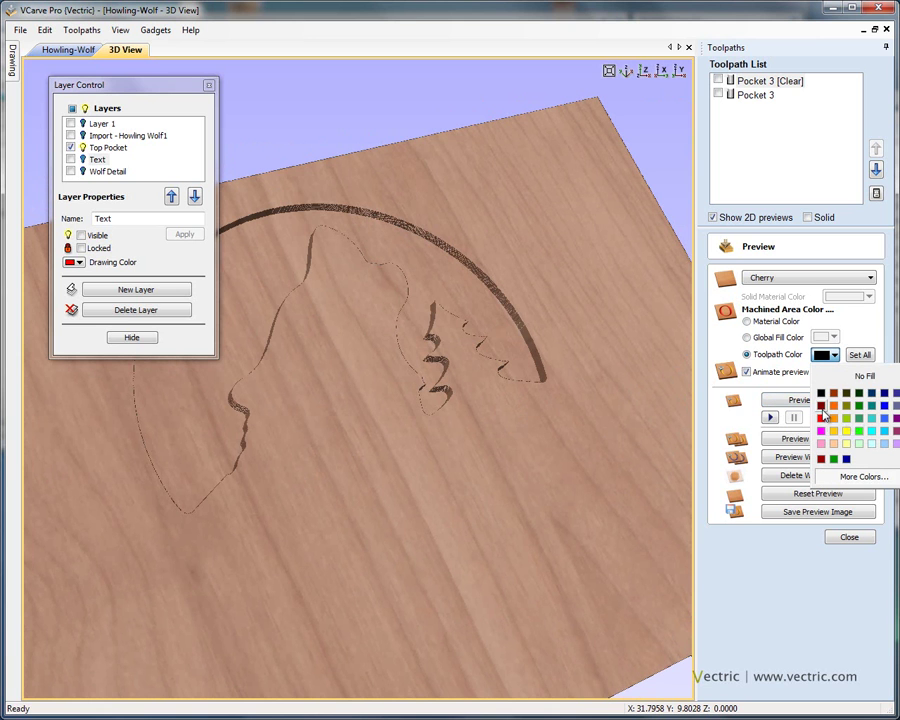
click(872, 434)
drag(639, 516, 560, 502)
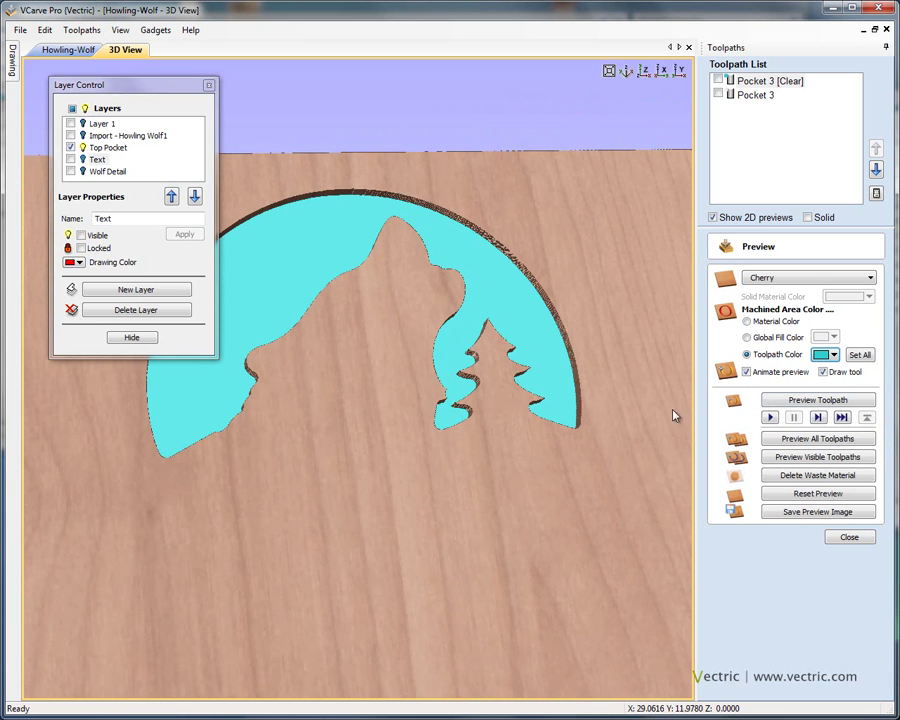
Step: Display the Pocket 3 finishing toolpath over the machined area and preview its cut
click(727, 96)
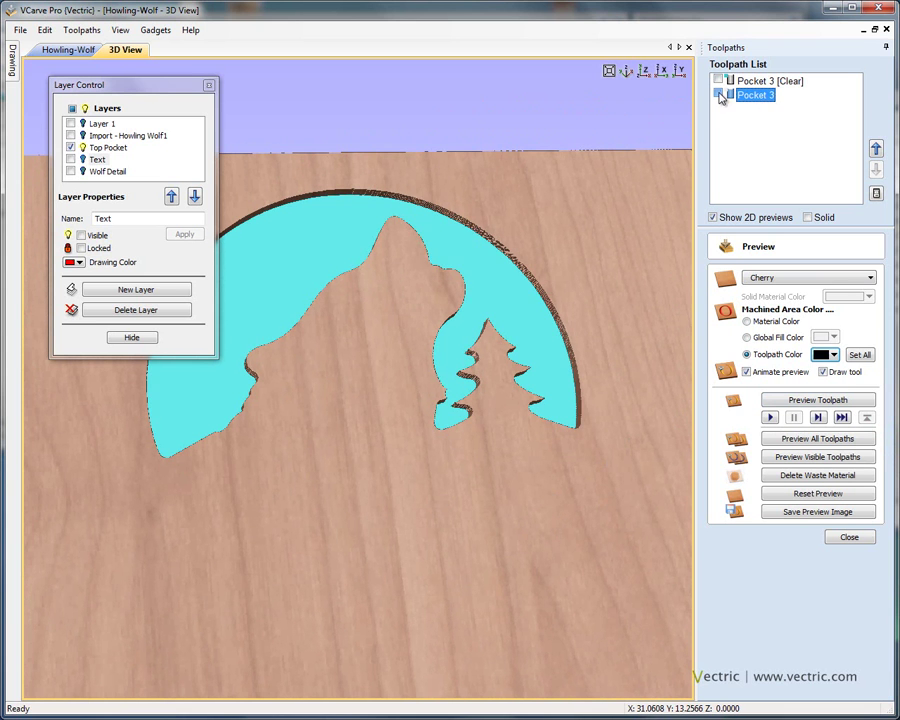
click(720, 95)
mouse_move(484, 386)
mouse_down()
mouse_move(434, 406)
mouse_move(466, 340)
mouse_up()
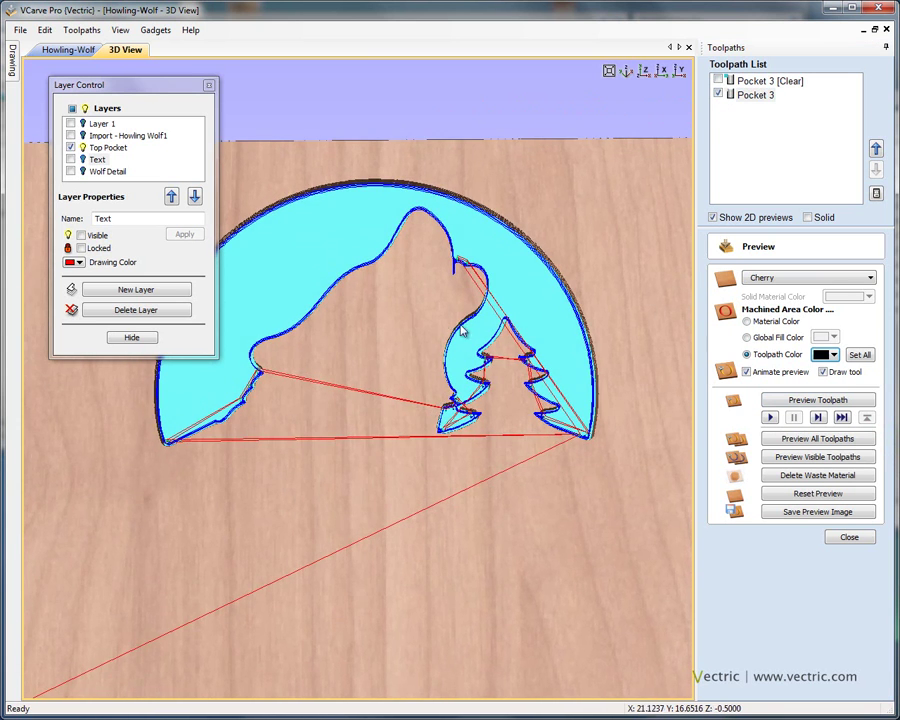
click(766, 96)
click(838, 401)
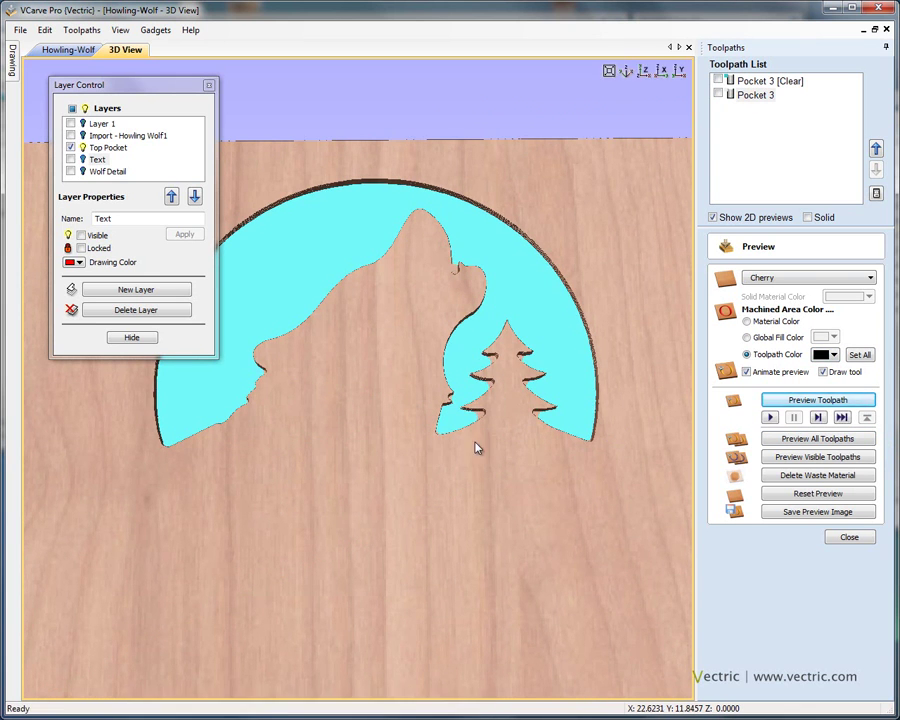
Step: Colour the area machined by the Pocket 3 finishing toolpath dark red to distinguish it from the clearance cut
drag(345, 446, 220, 440)
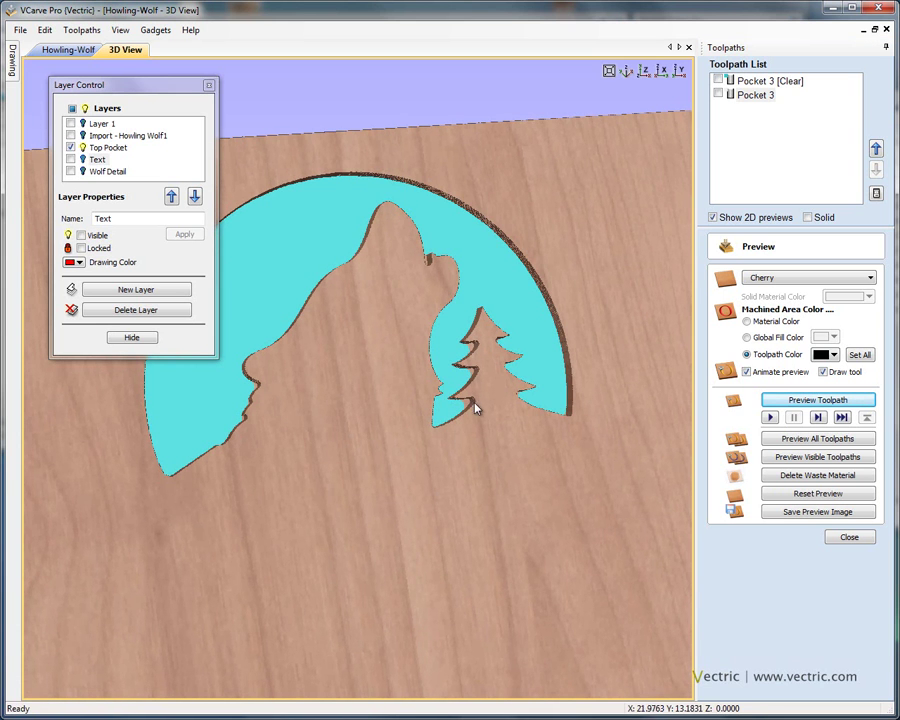
drag(458, 432, 438, 293)
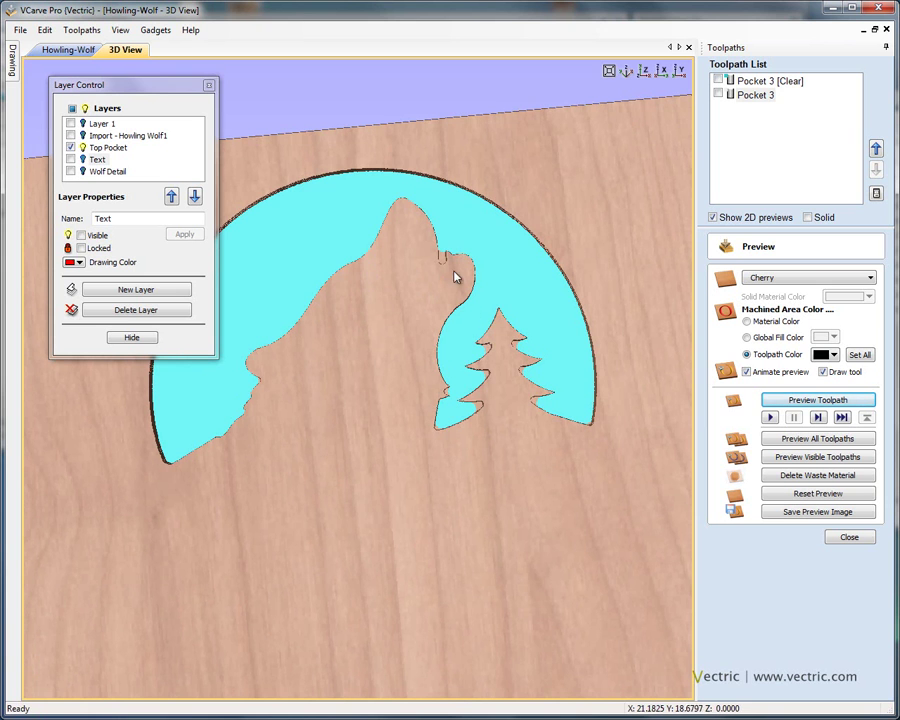
scroll(490, 345, up, 4)
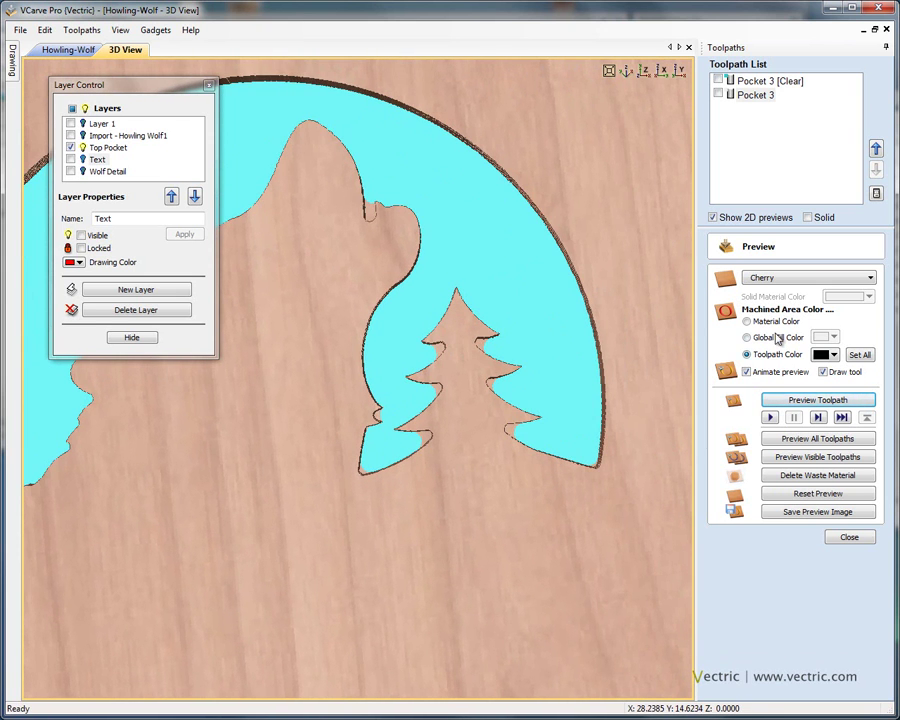
click(762, 95)
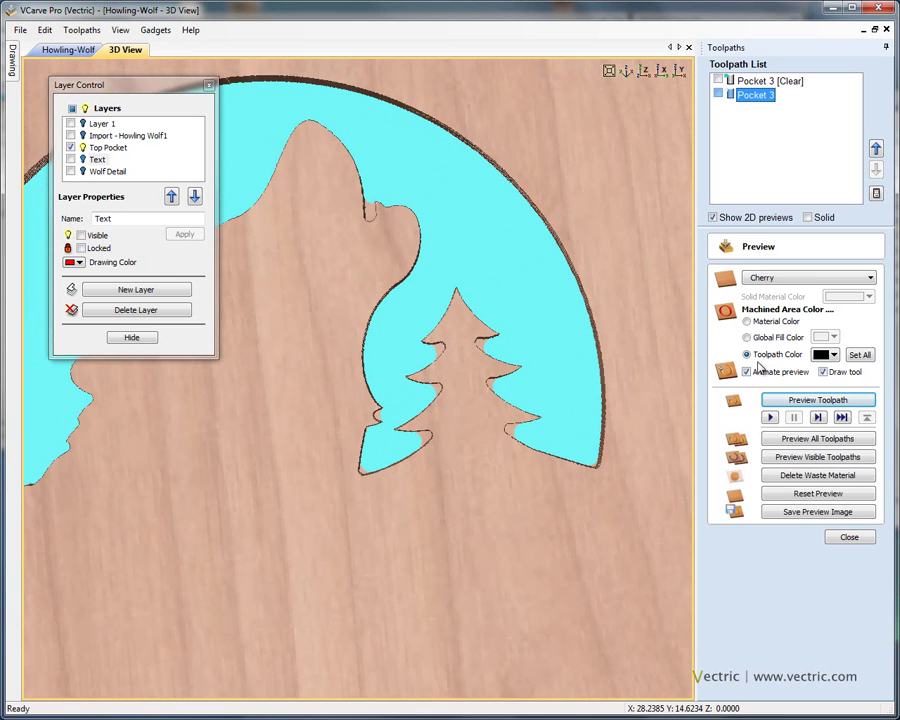
click(833, 356)
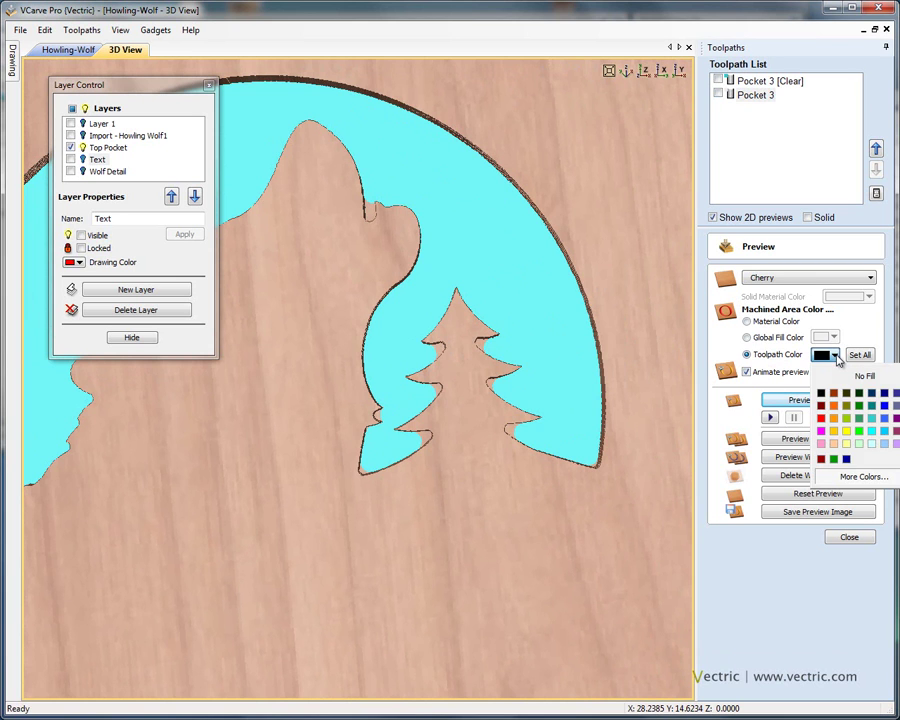
click(821, 406)
click(818, 400)
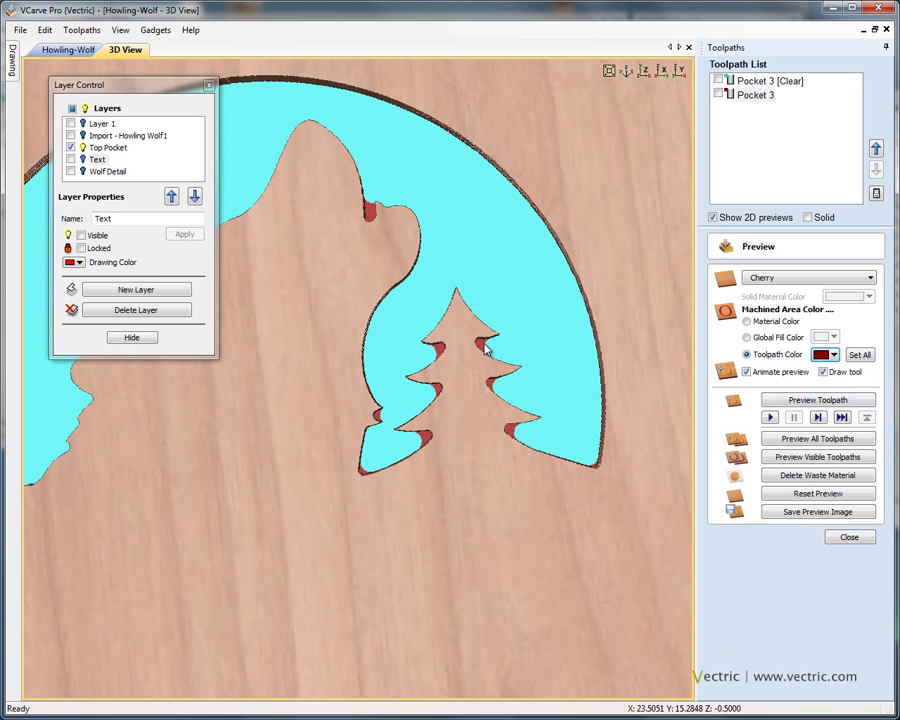
Step: Set the Pocket 3 finishing toolpath's colour to turquoise and inspect the pocket around the wolf and tree
click(835, 356)
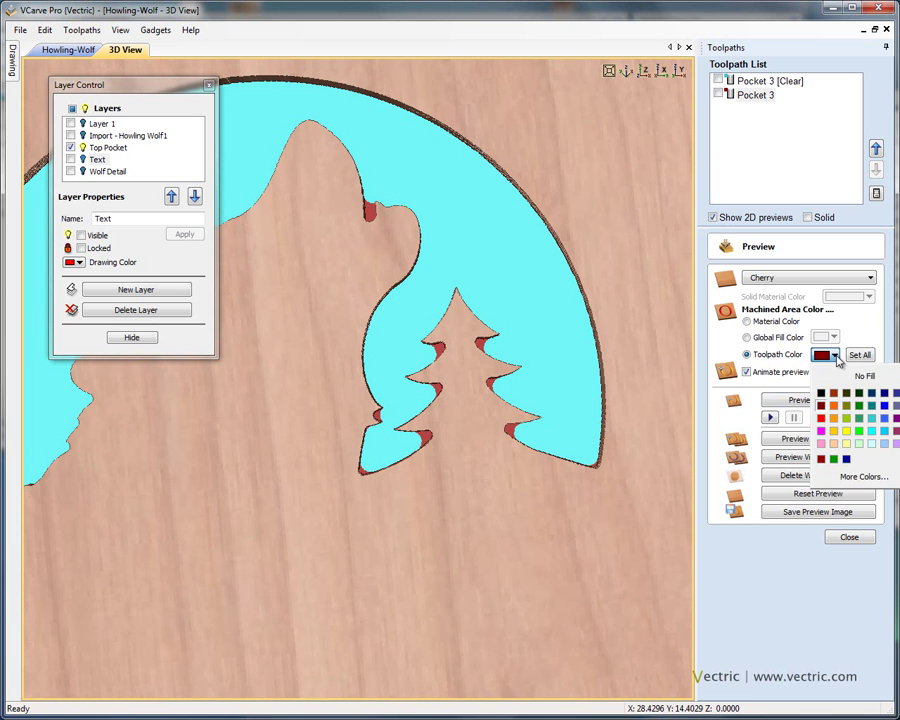
click(870, 428)
scroll(486, 271, down, 4)
drag(486, 271, 412, 240)
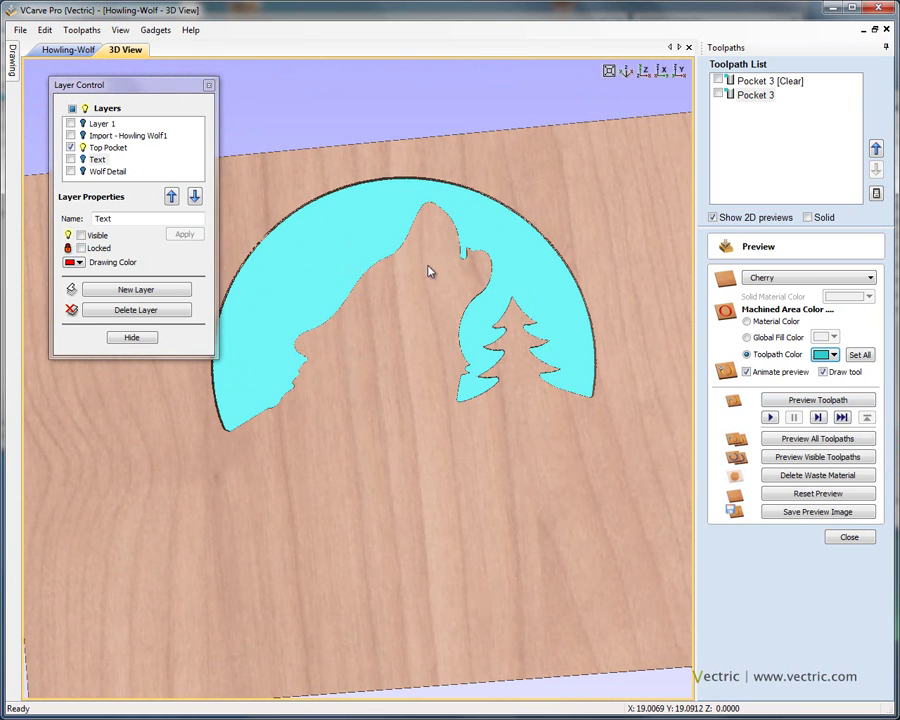
drag(510, 346, 388, 227)
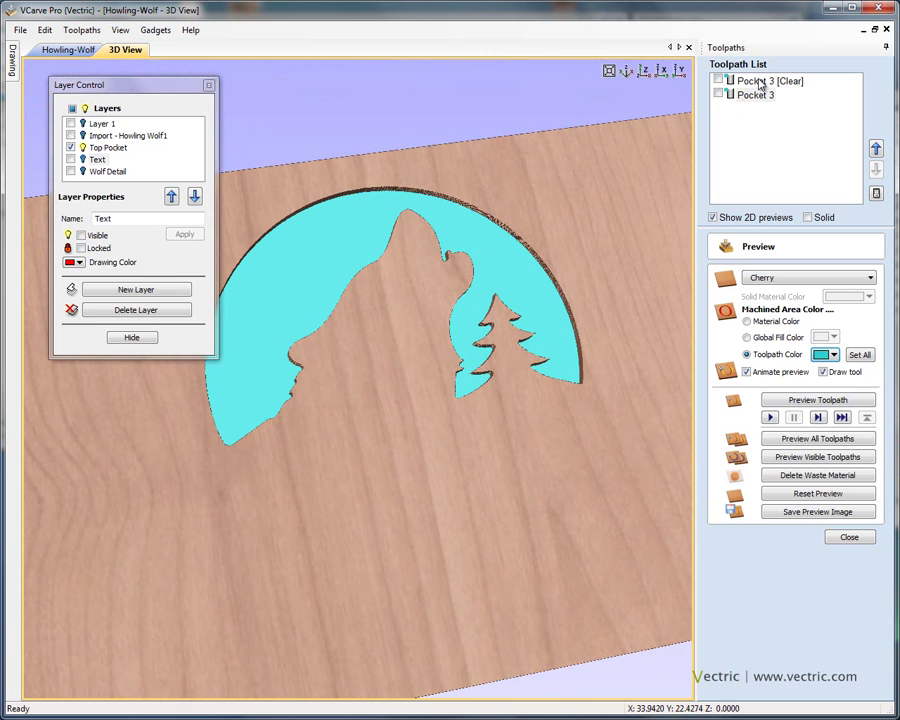
Step: In the 2D drawing, hide the Top Pocket layer, show the Wolf Detail layer and select all its vectors
click(70, 49)
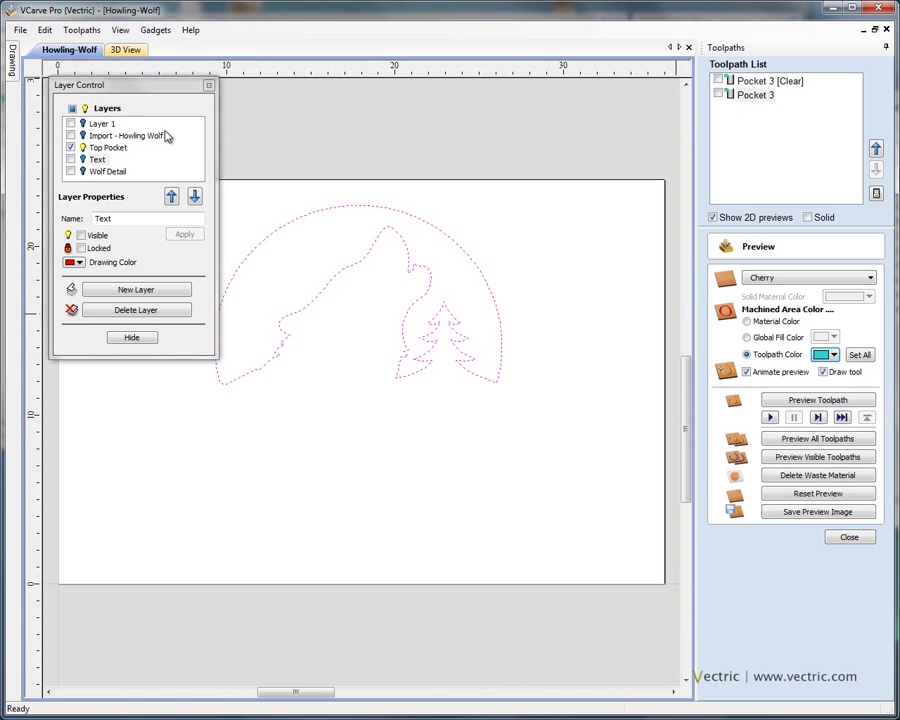
click(71, 148)
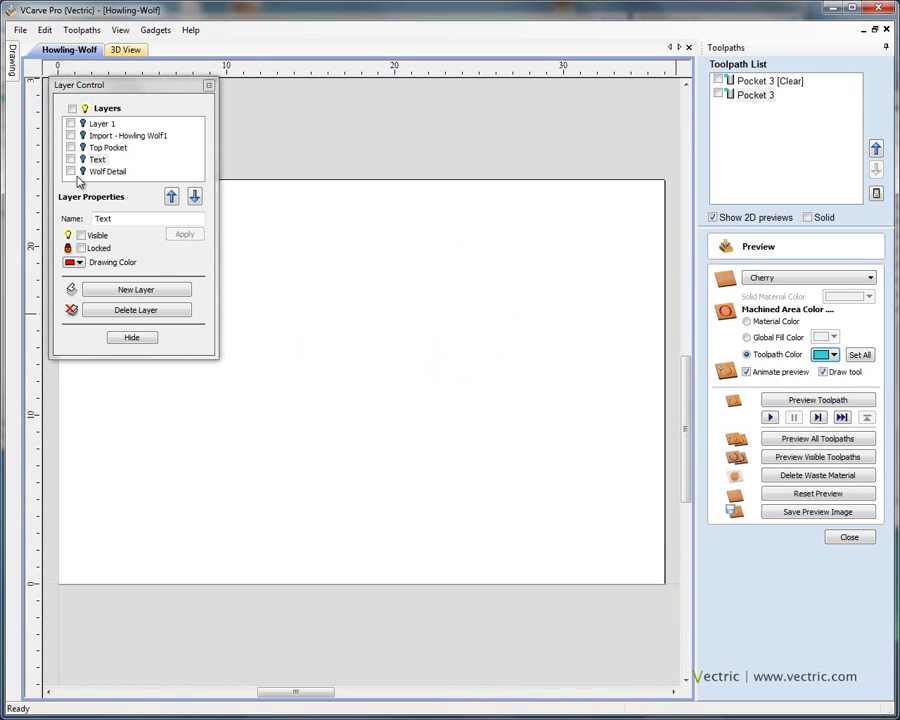
click(71, 172)
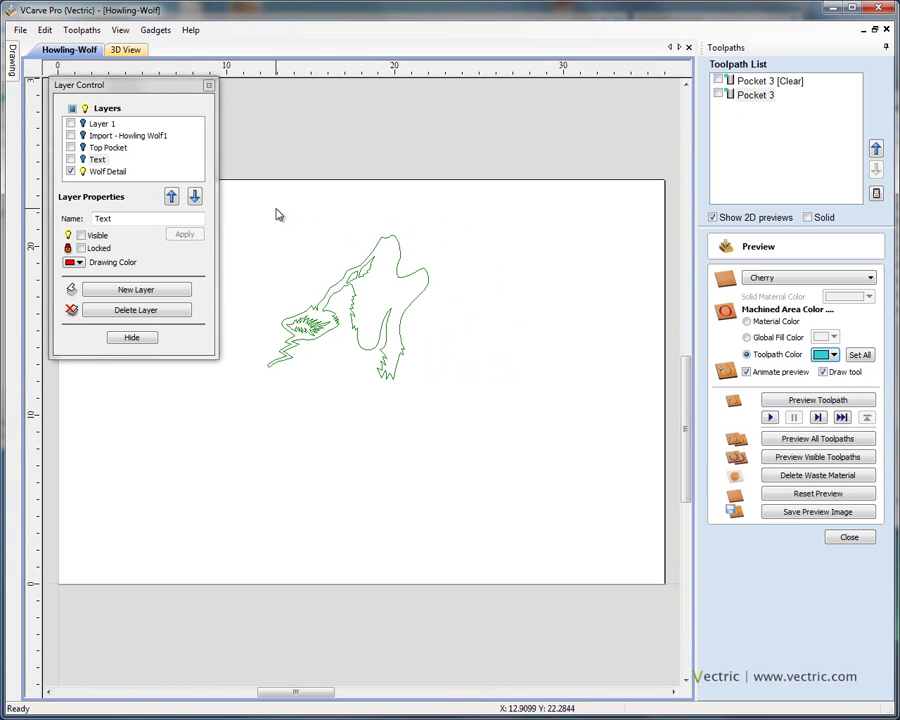
drag(251, 201, 475, 422)
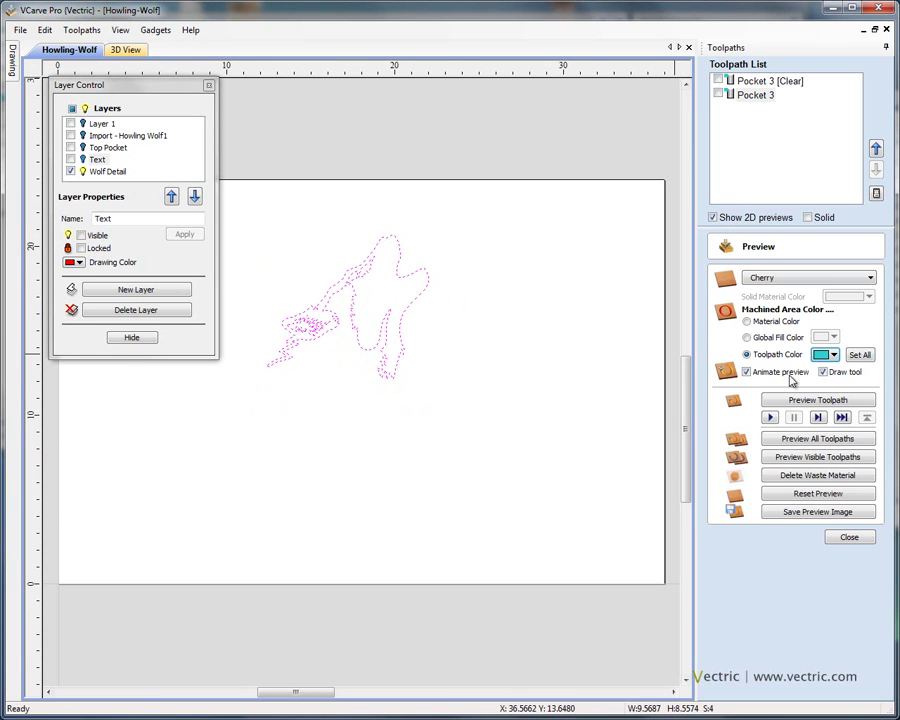
Step: Start a V-Carve / Engraving toolpath for the wolf detail vectors using the V-Bit (90 deg 0.5")
click(849, 538)
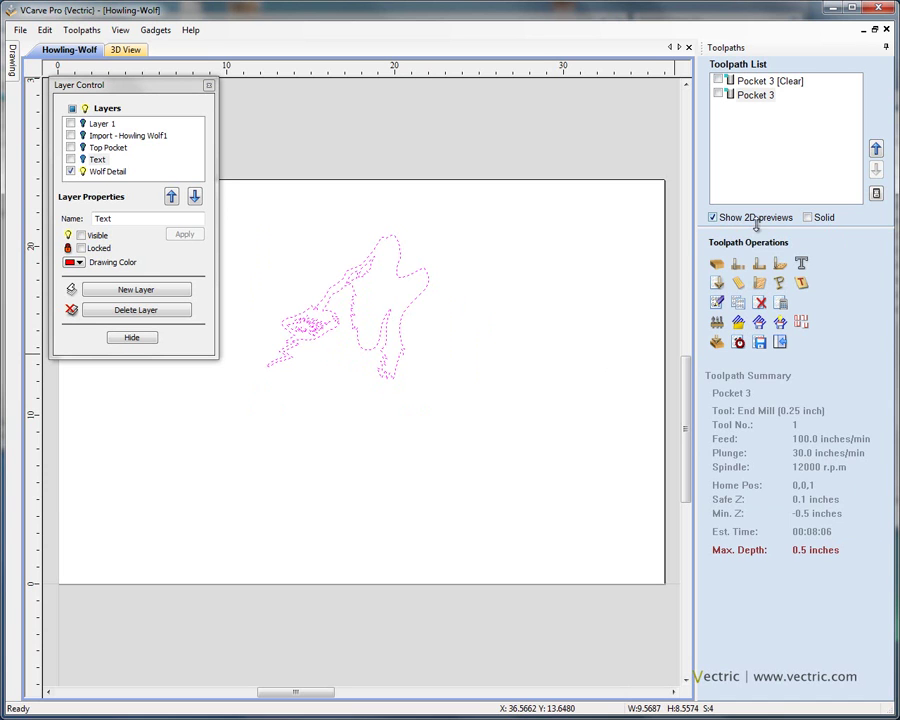
click(719, 285)
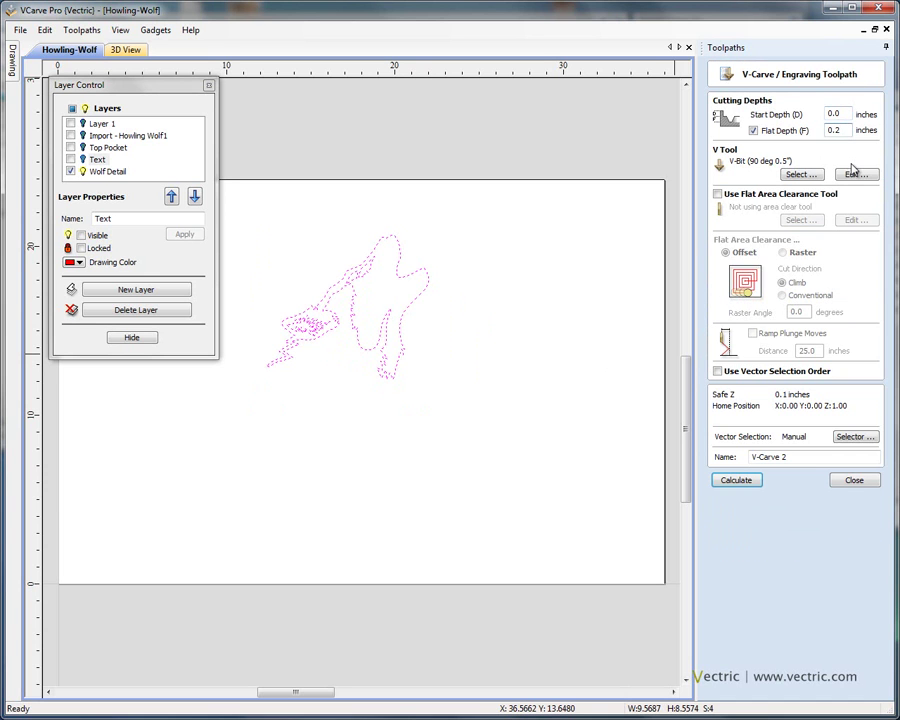
click(795, 174)
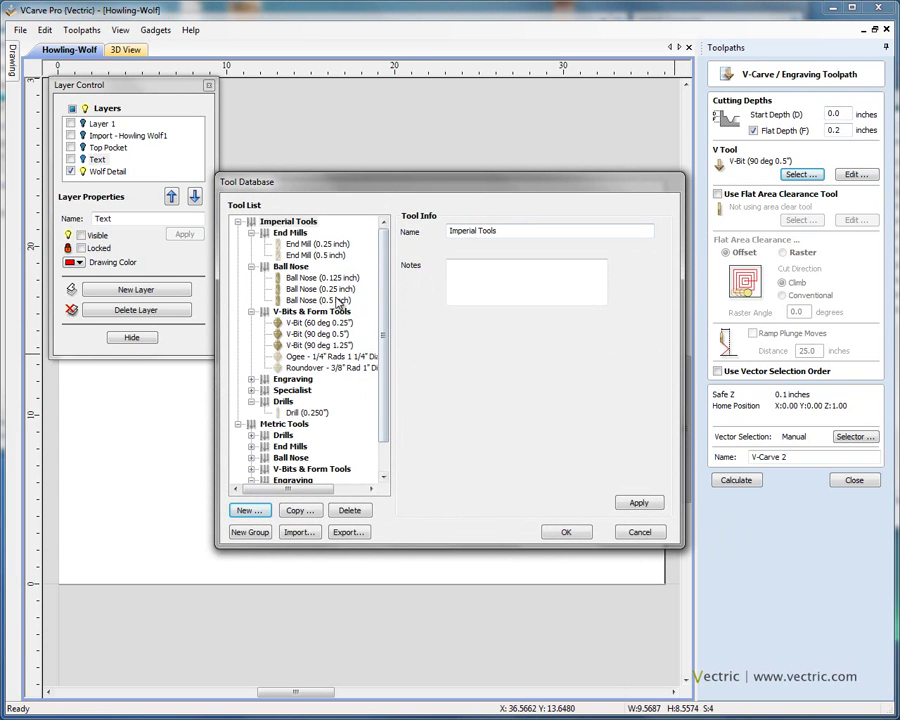
click(318, 335)
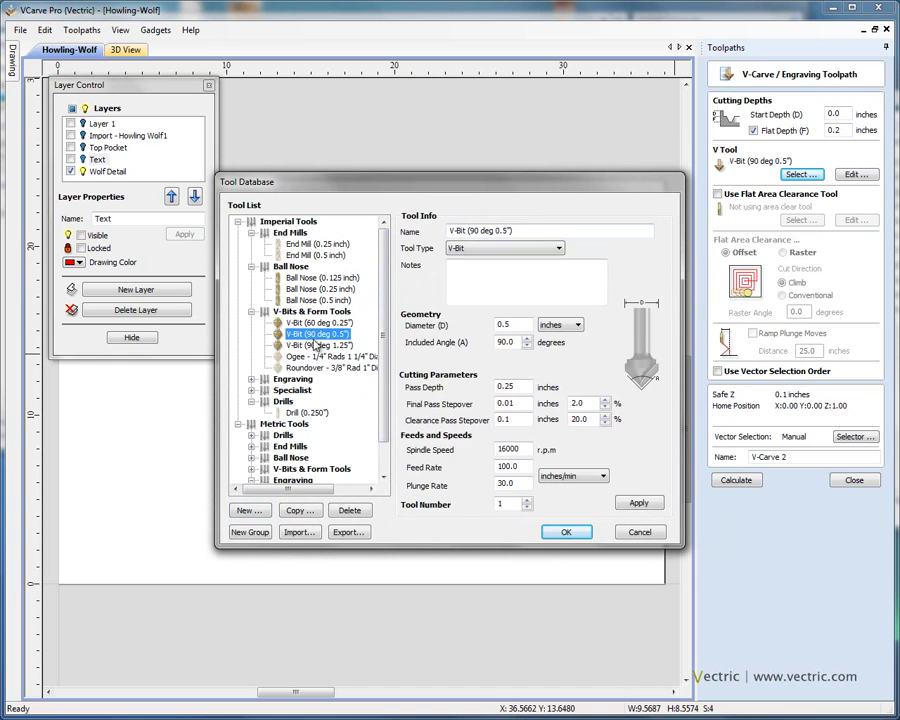
double_click(313, 335)
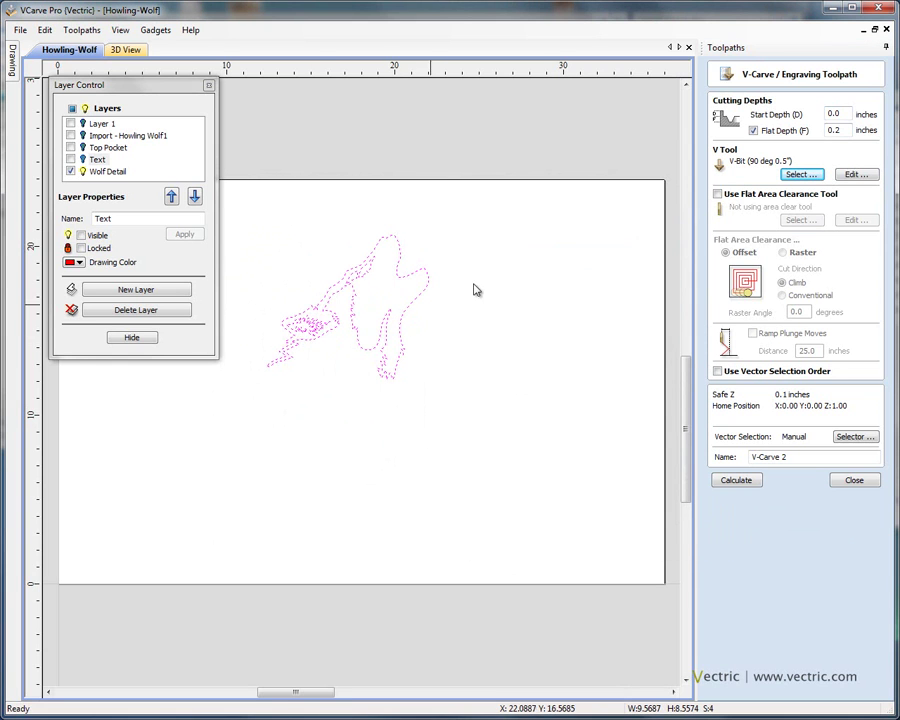
Step: Add the End Mill (0.25 inch) as the flat area clearance tool and calculate the V-Carve 2 toolpaths
click(718, 195)
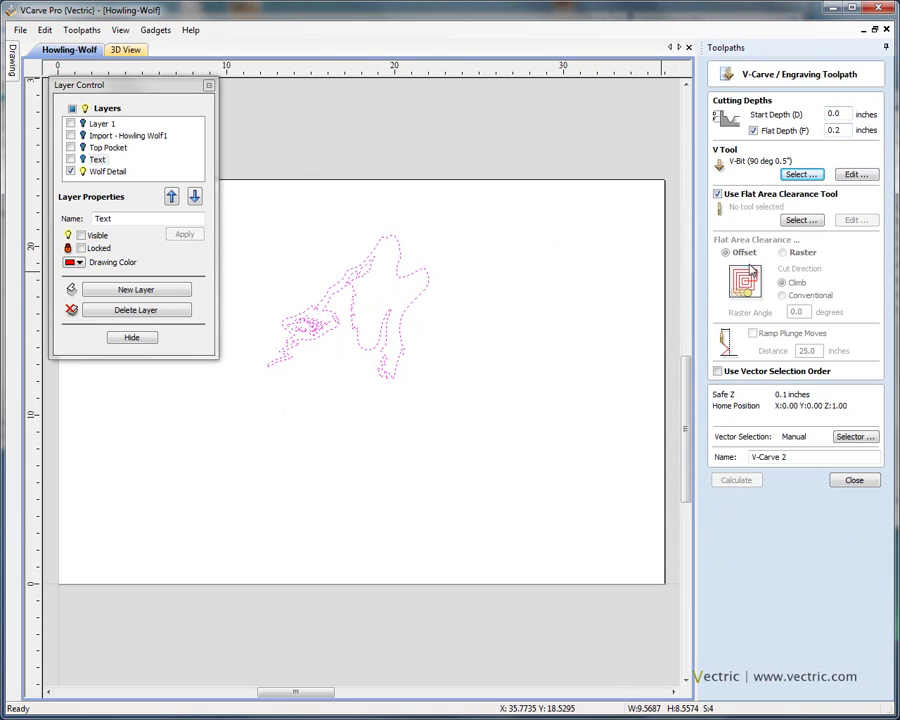
click(803, 221)
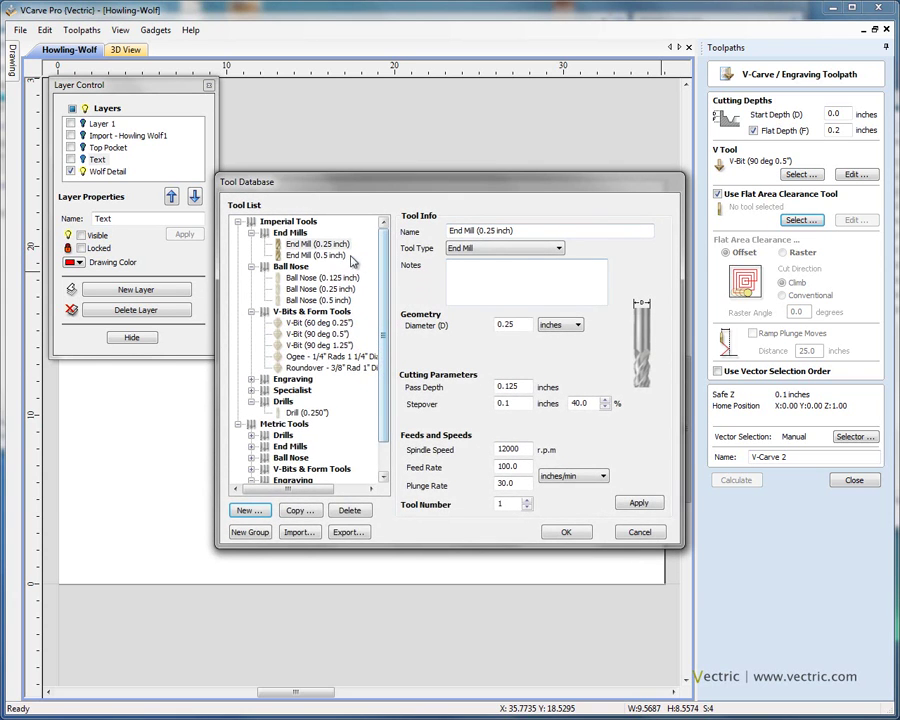
double_click(333, 246)
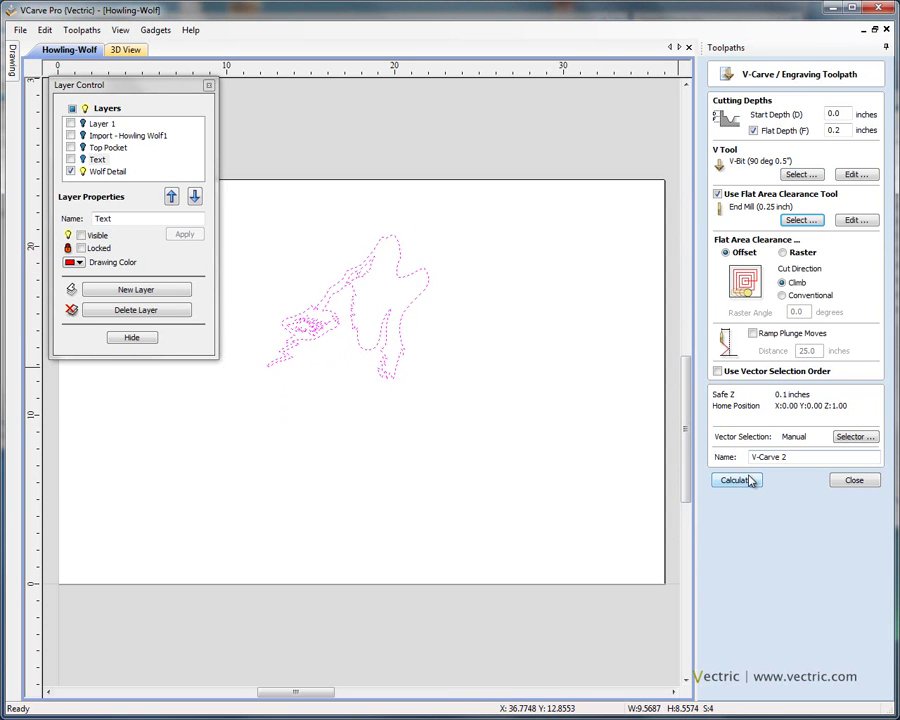
click(744, 481)
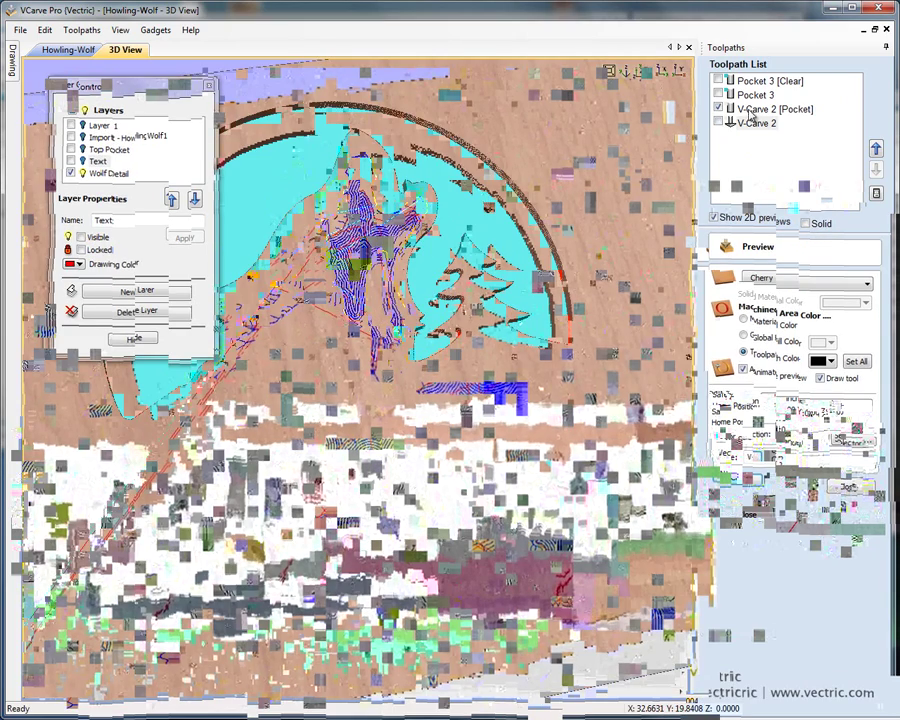
Step: Preview the V-Carve 2 [Pocket] and V-Carve 2 toolpaths being cut into the wolf
click(752, 109)
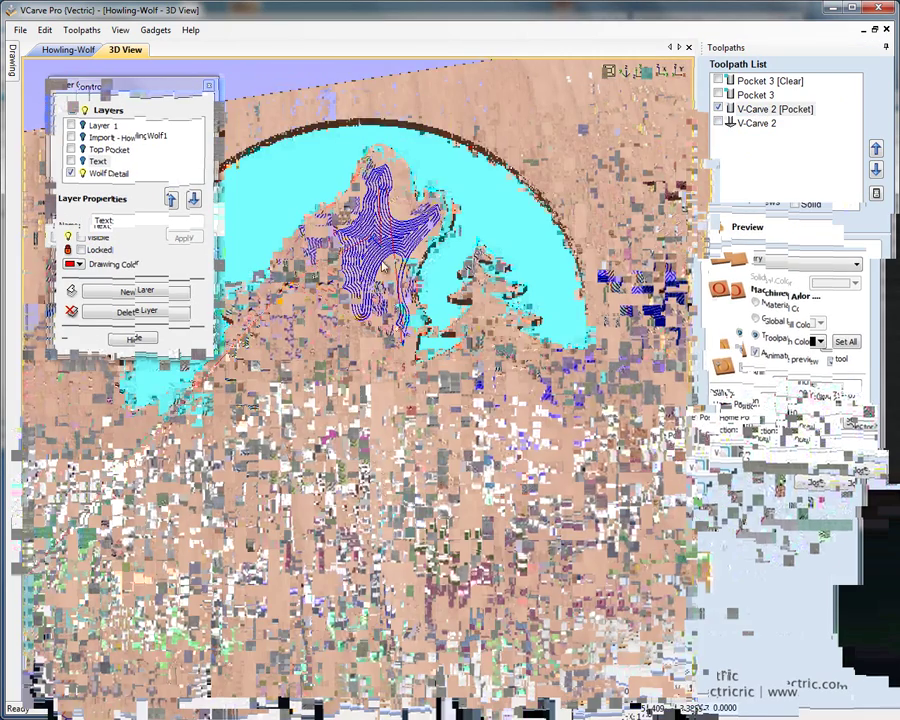
click(800, 110)
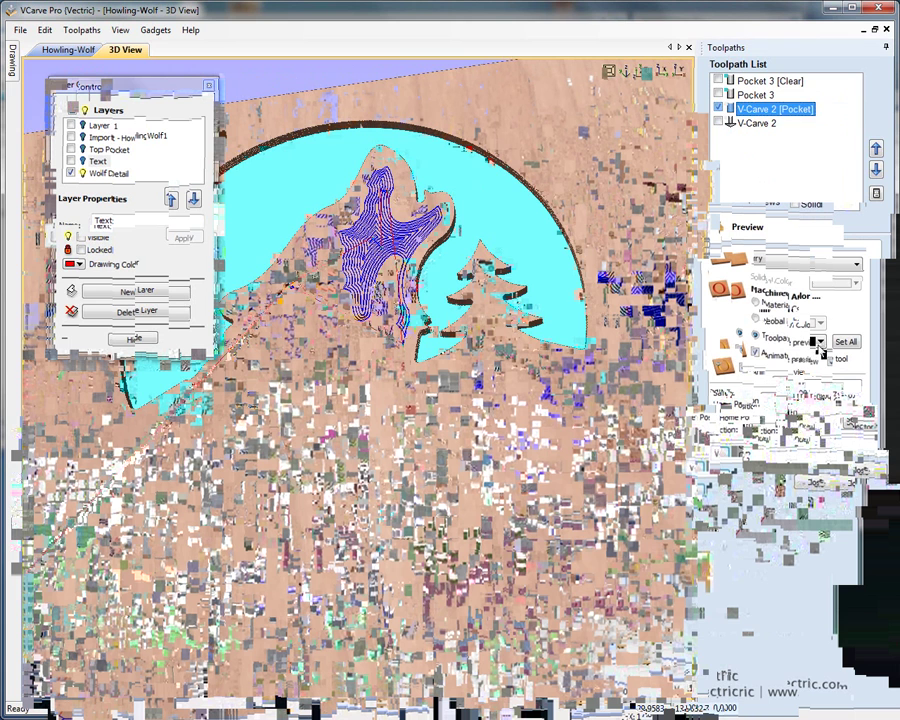
click(826, 408)
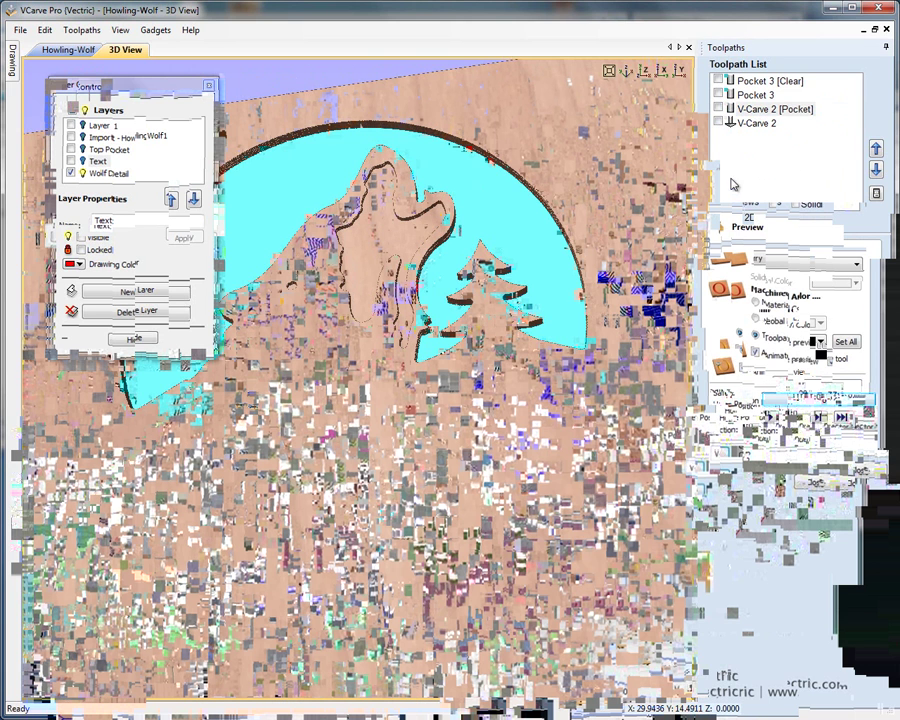
click(757, 123)
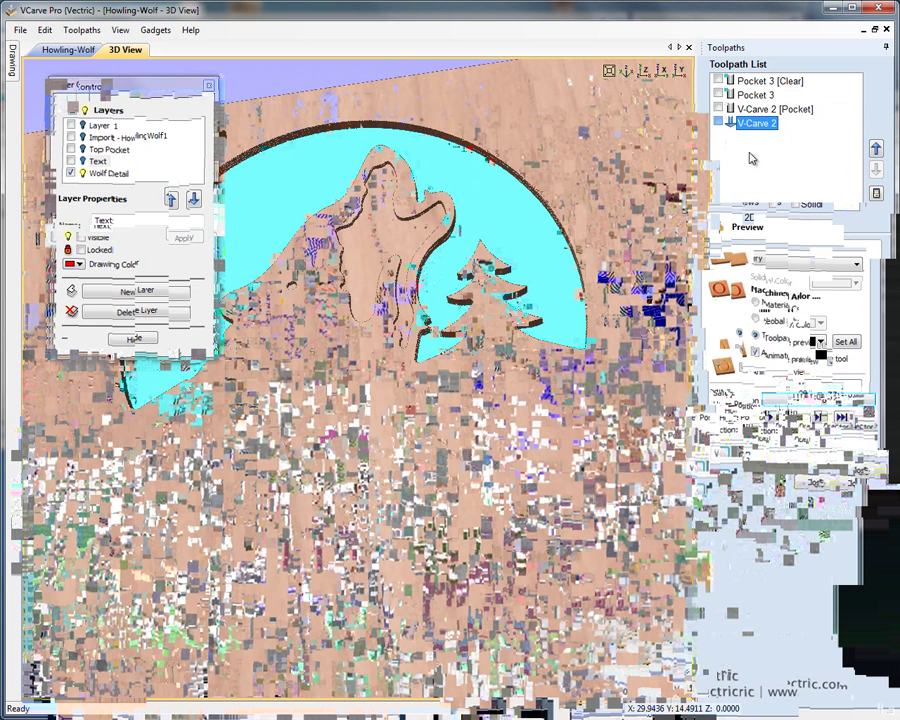
click(826, 408)
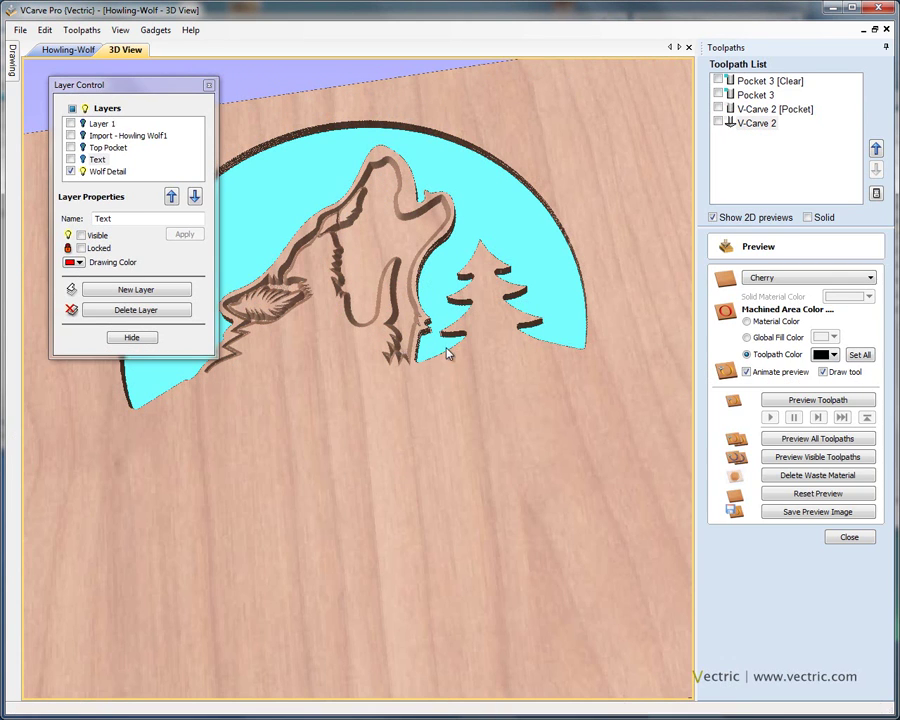
mouse_move(482, 331)
mouse_down()
mouse_move(512, 368)
mouse_move(453, 441)
mouse_move(470, 425)
mouse_up()
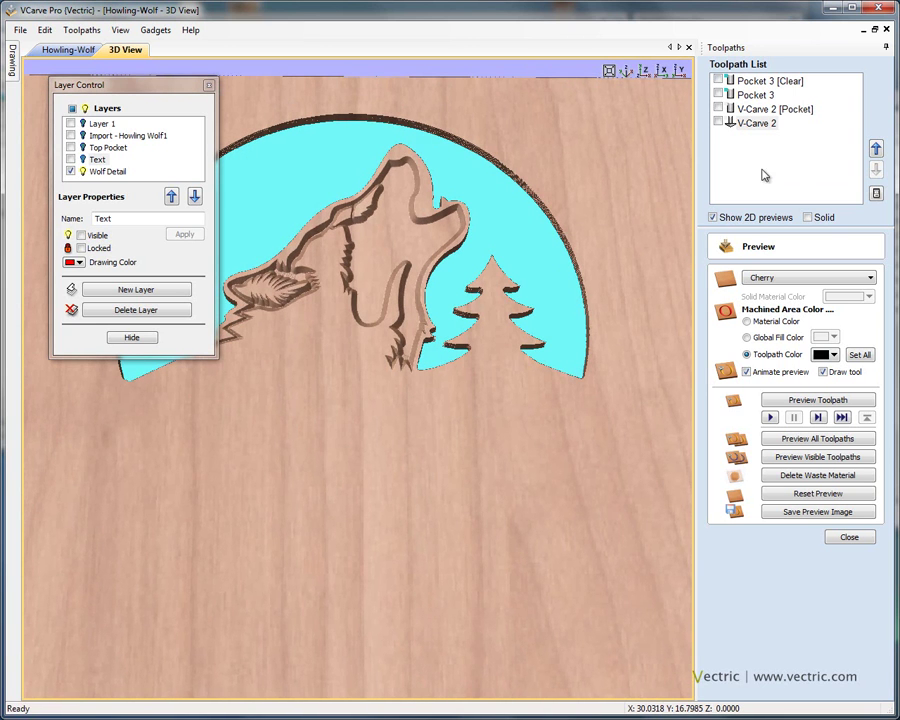
Step: Colour the wolf areas machined by V-Carve 2 [Pocket] and V-Carve 2 dark red
click(790, 113)
click(833, 356)
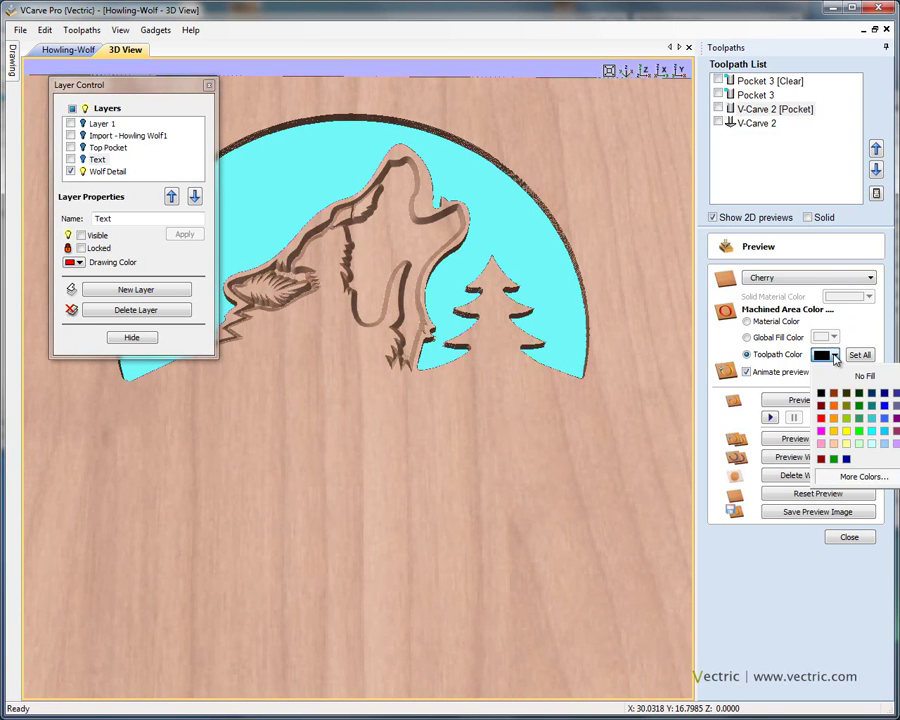
click(821, 419)
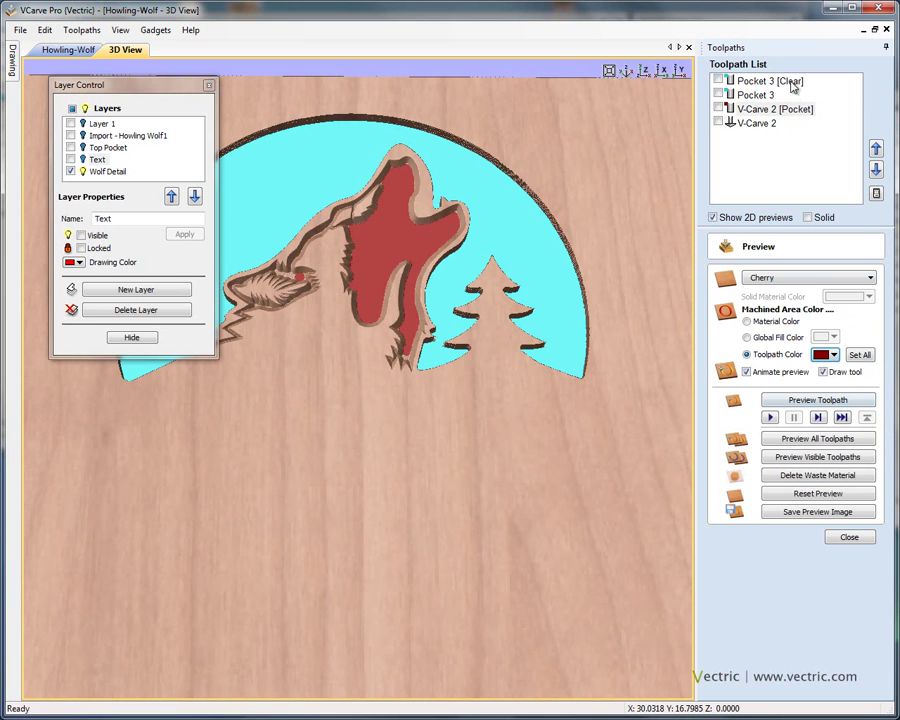
click(757, 124)
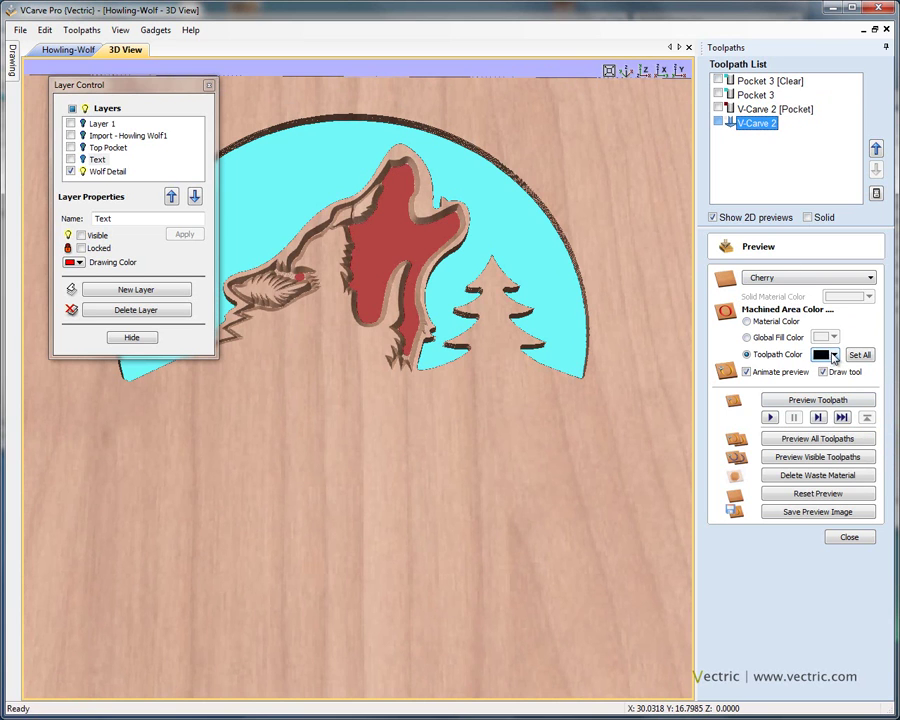
click(833, 356)
click(821, 406)
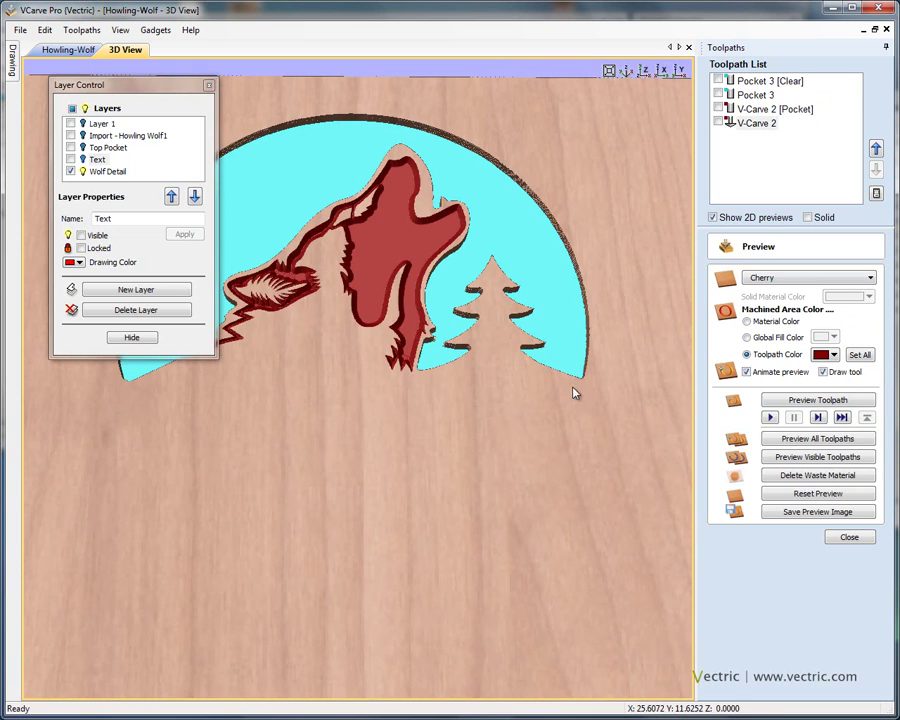
drag(420, 527, 442, 508)
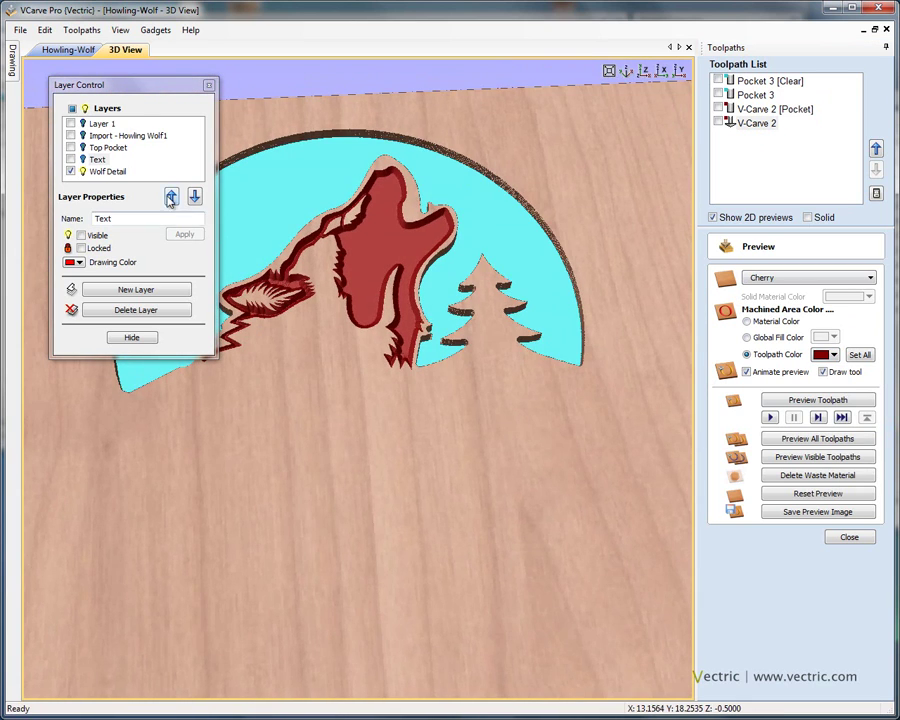
Step: Show every layer except Top Pocket and Wolf Detail, and select the Text layer vectors plus the inner border around the lettering
click(72, 50)
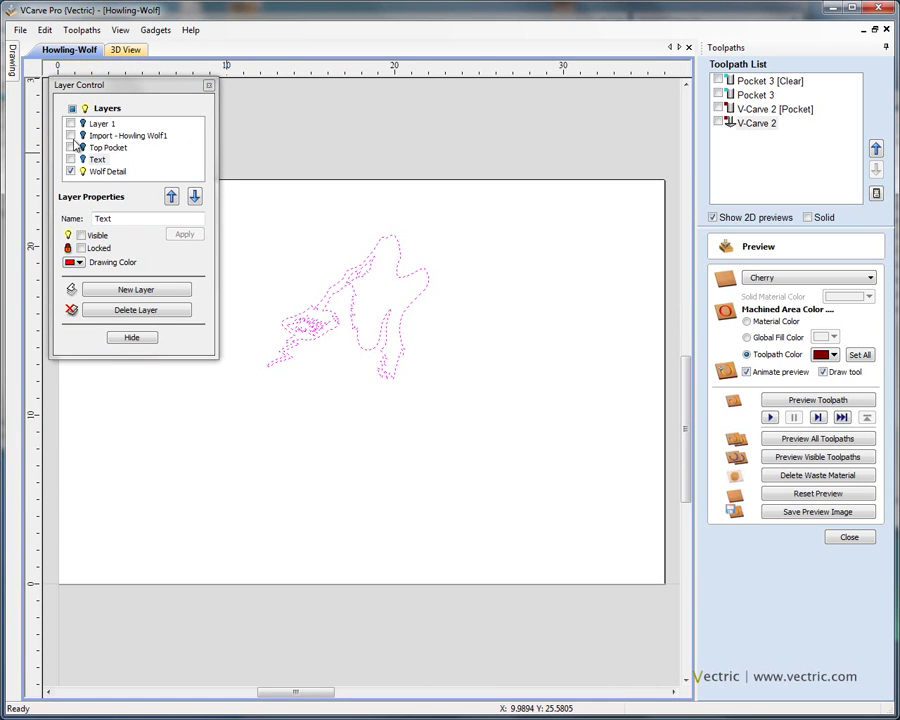
click(72, 109)
click(72, 109)
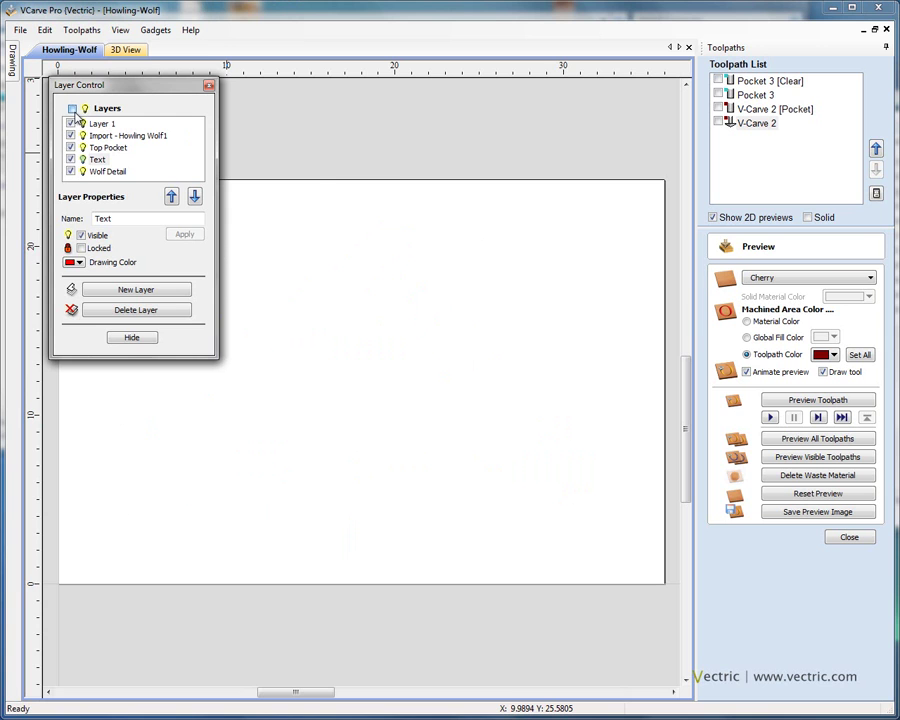
click(72, 109)
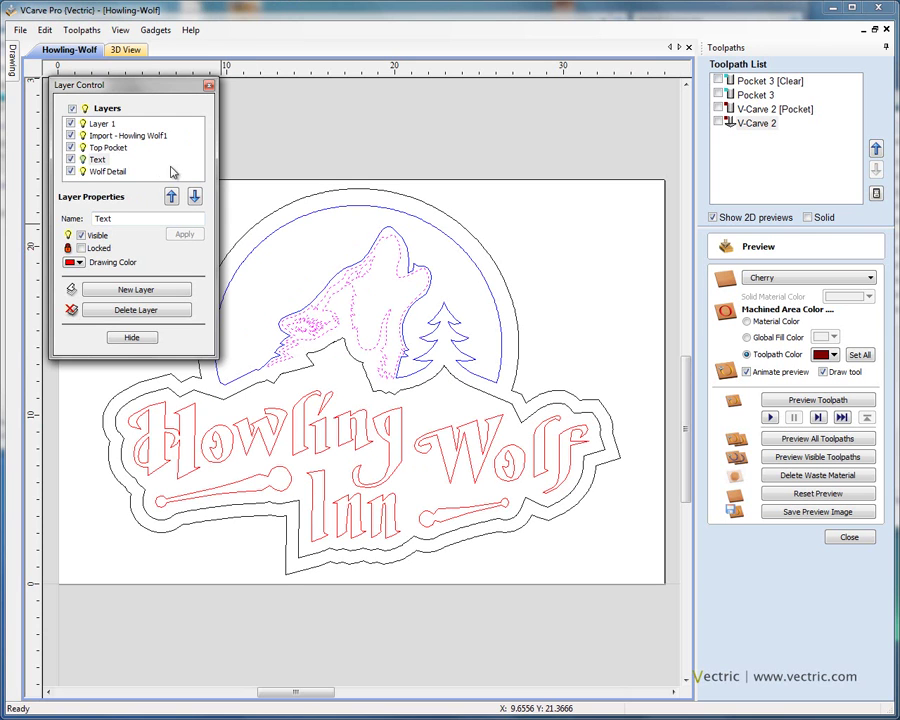
click(71, 148)
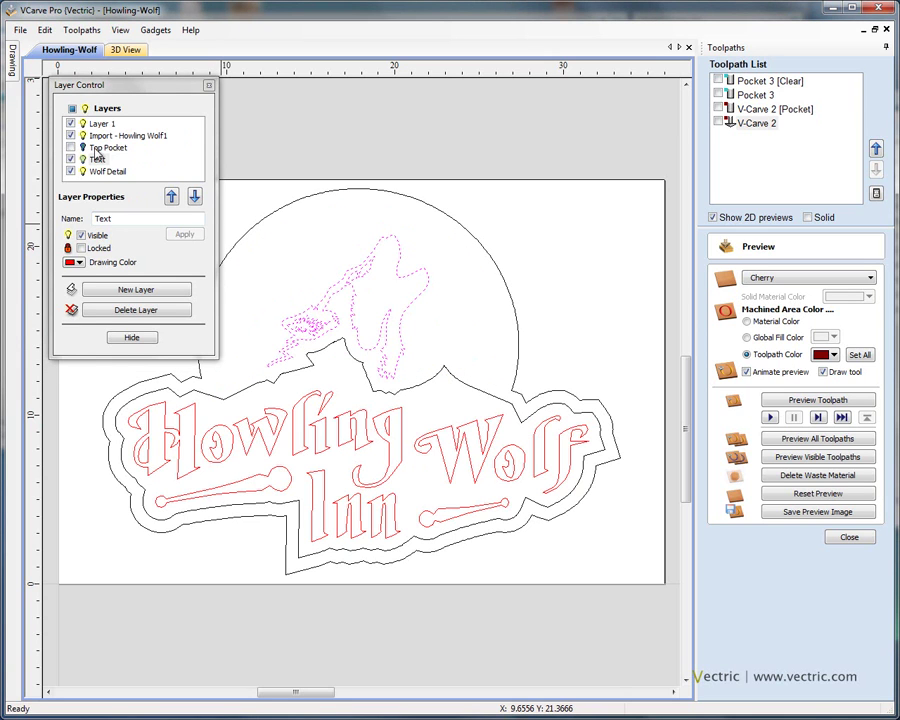
click(71, 172)
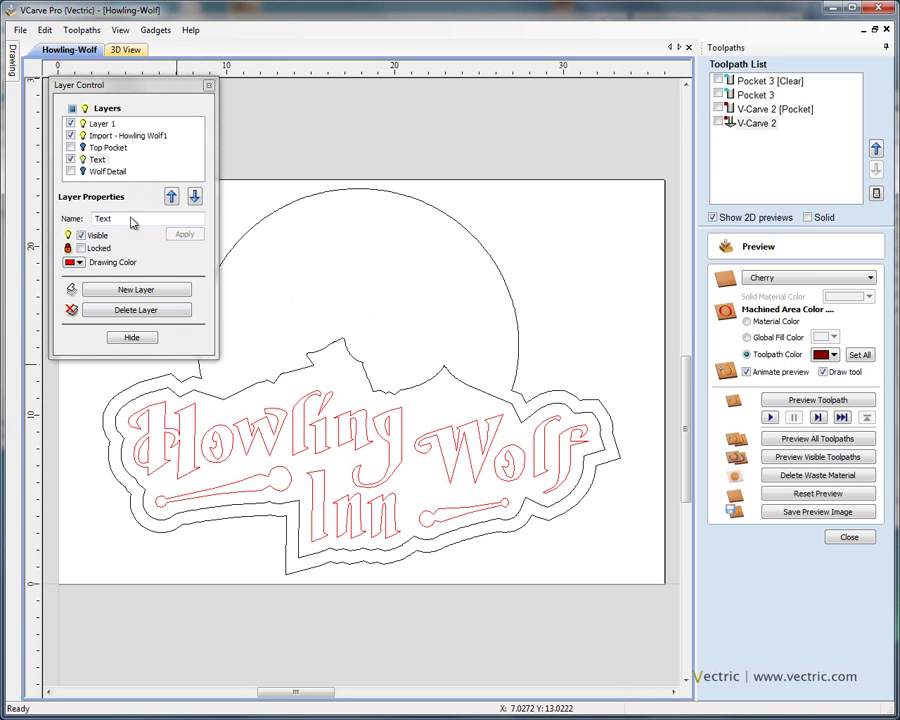
click(97, 160)
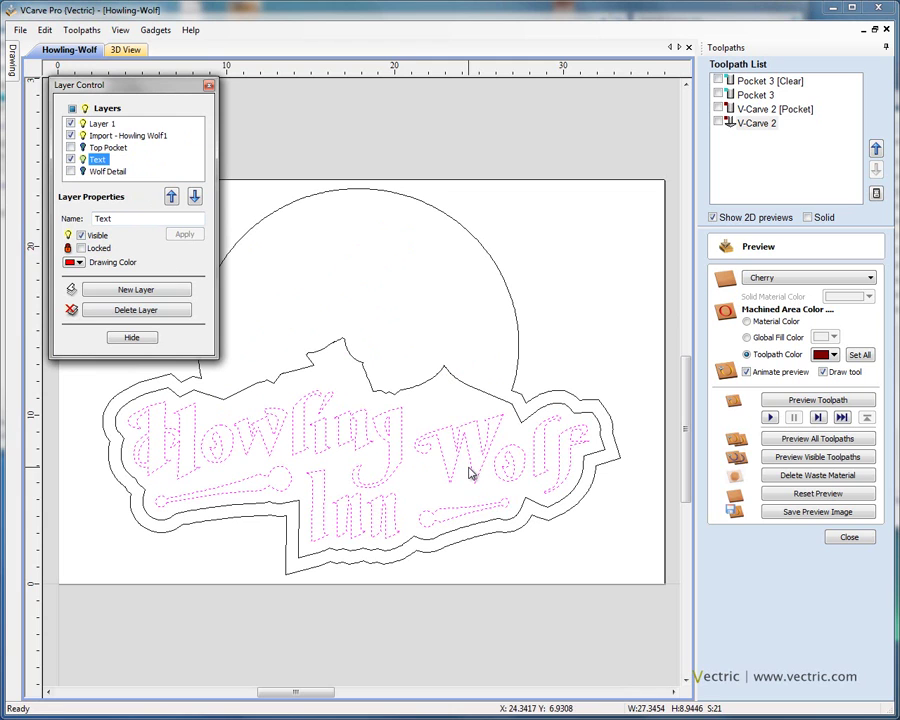
shift+click(487, 399)
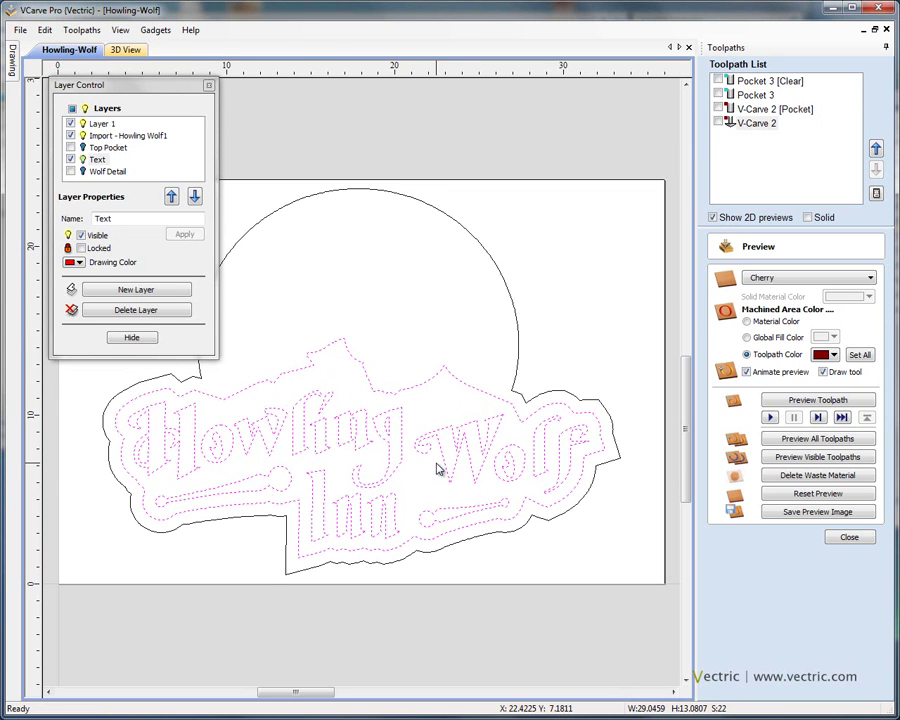
Step: Close the toolpath preview and duplicate the Pocket 3 [Clear] toolpath with its paired Pocket 3 toolpath
click(849, 537)
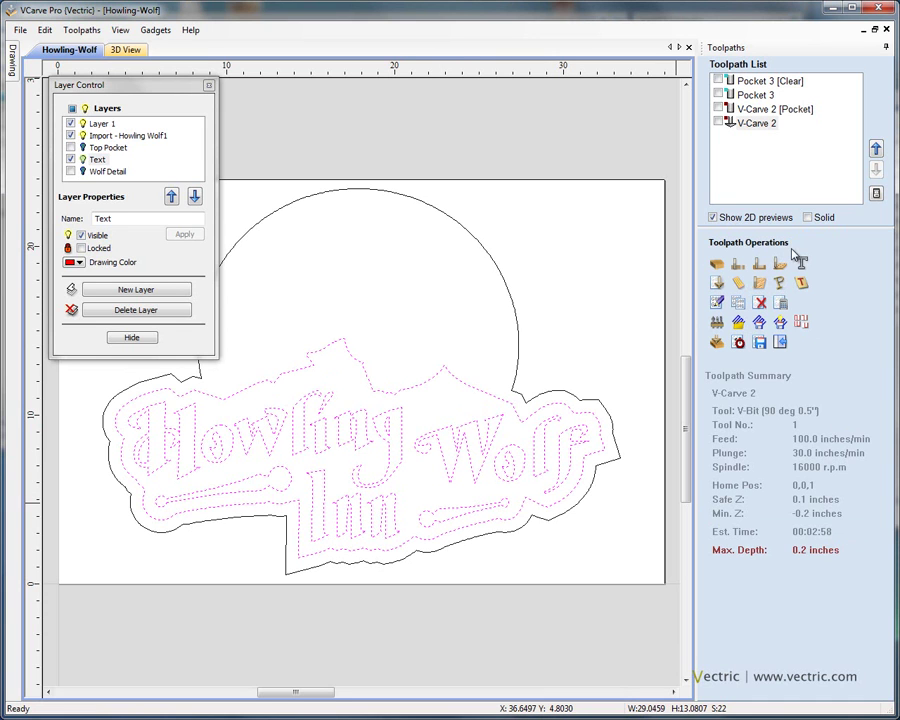
click(785, 81)
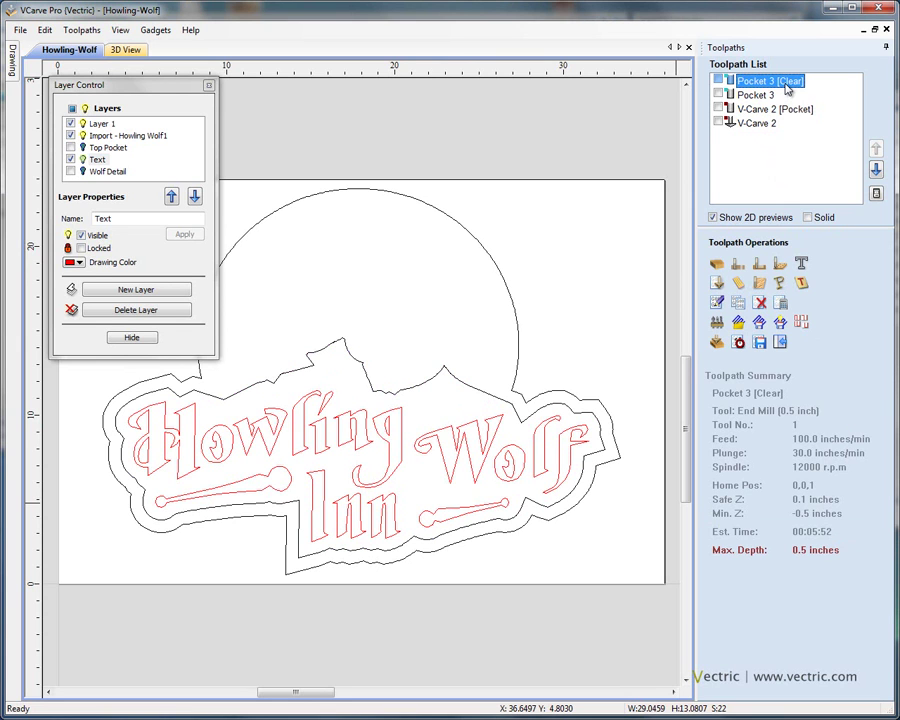
double_click(787, 84)
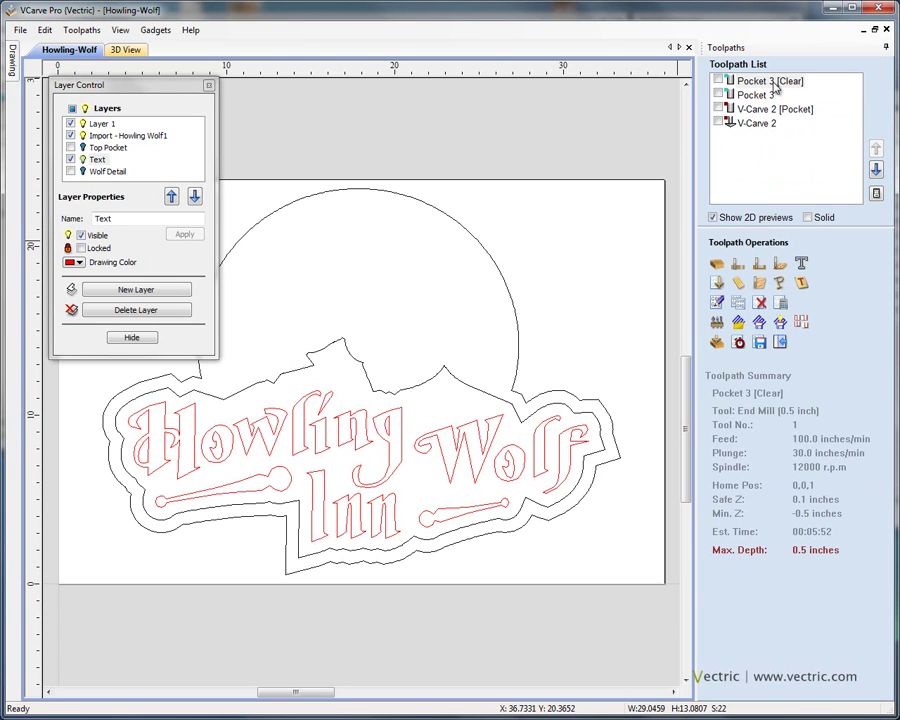
click(771, 84)
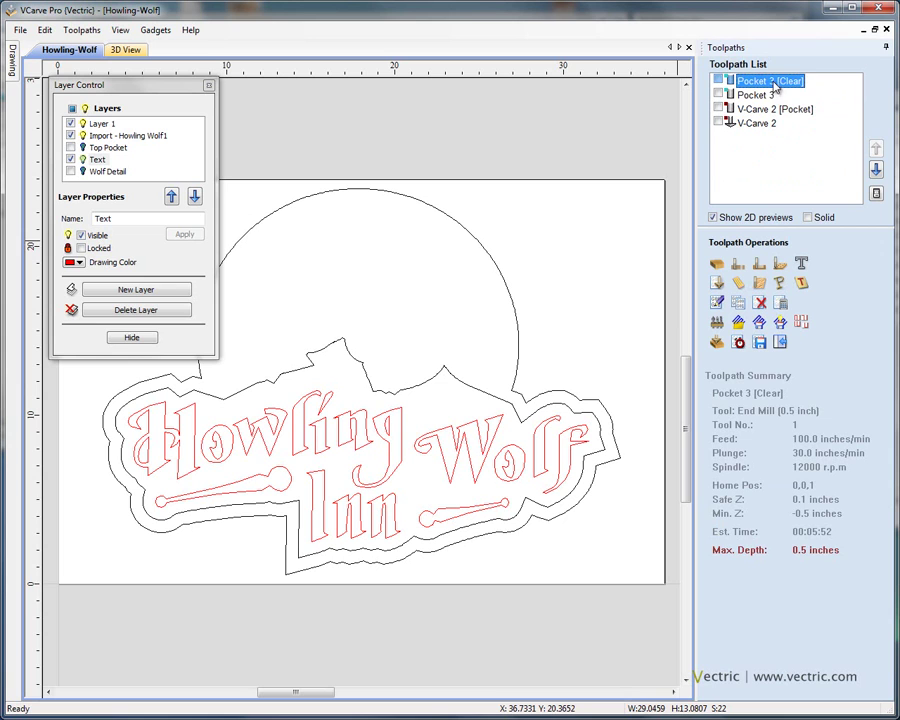
click(737, 304)
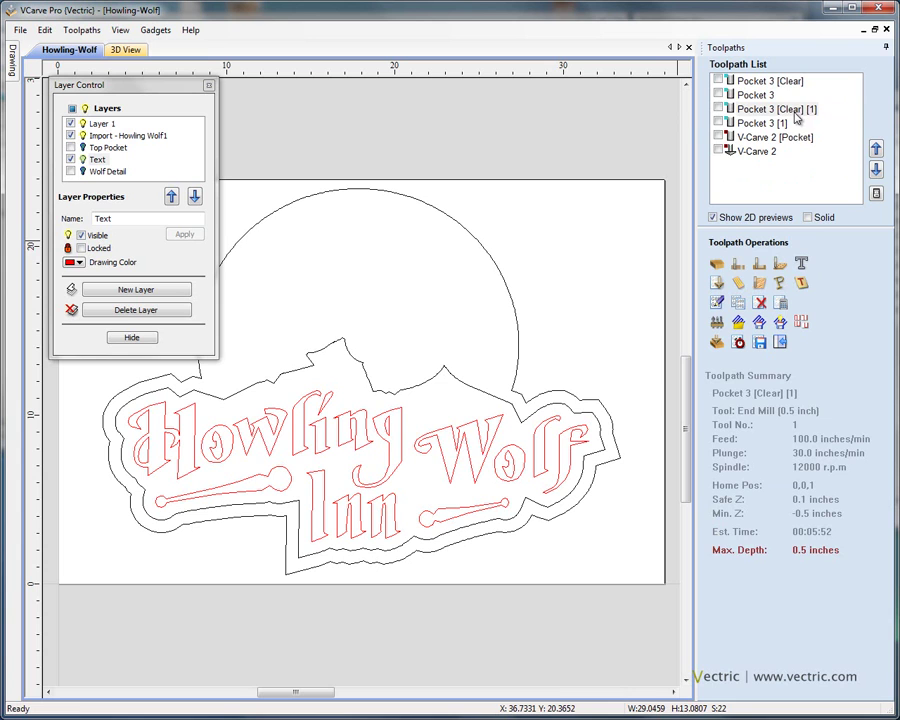
Step: Open the duplicated Pocket 3 [Clear] [1] toolpath for editing and rename it Bottom Pocket
double_click(787, 110)
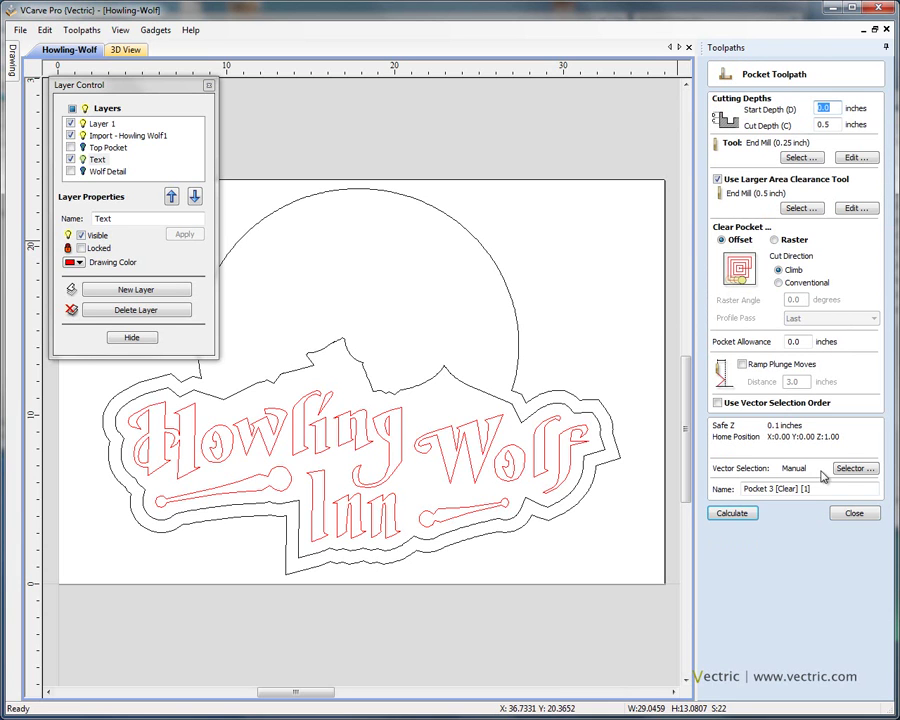
drag(828, 488, 721, 484)
key(BackSpace)
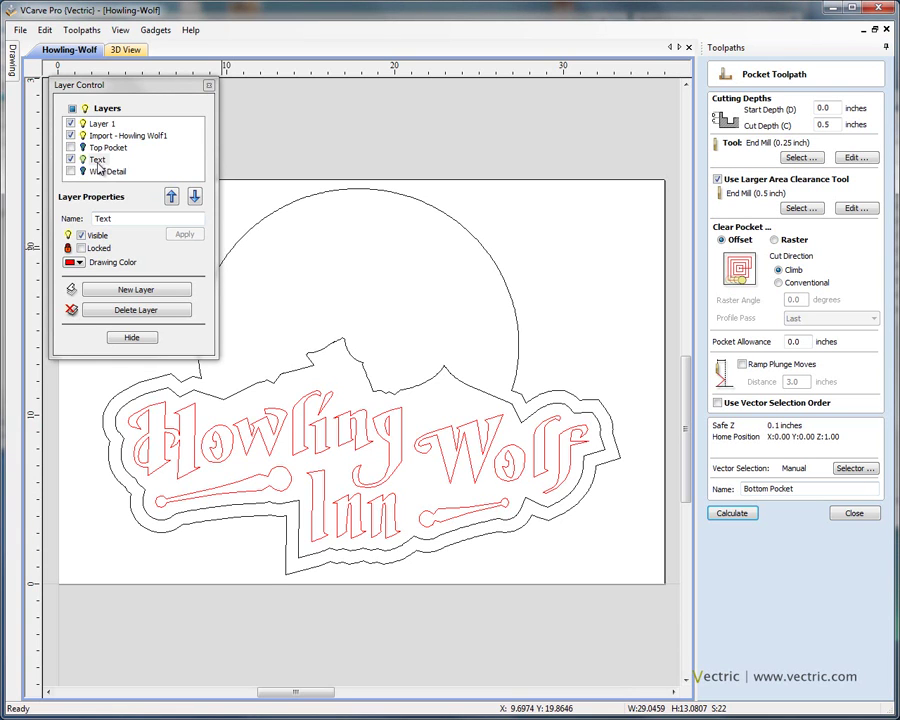
Step: Assign the Text layer vectors and the inner border around them to Bottom Pocket, with a 0.75 inch cut depth, and calculate it
click(98, 160)
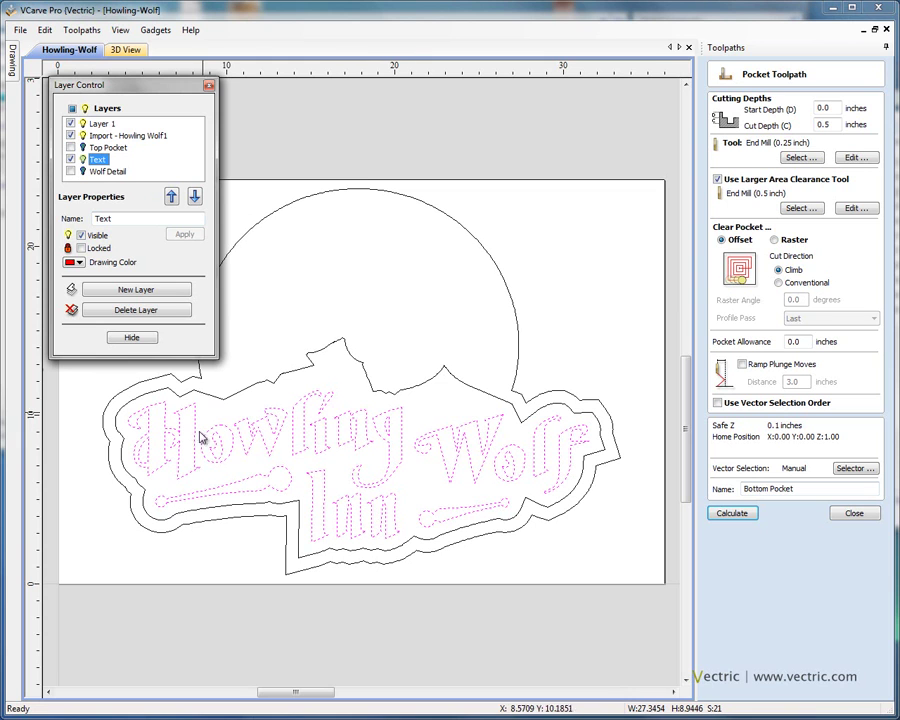
shift+click(417, 372)
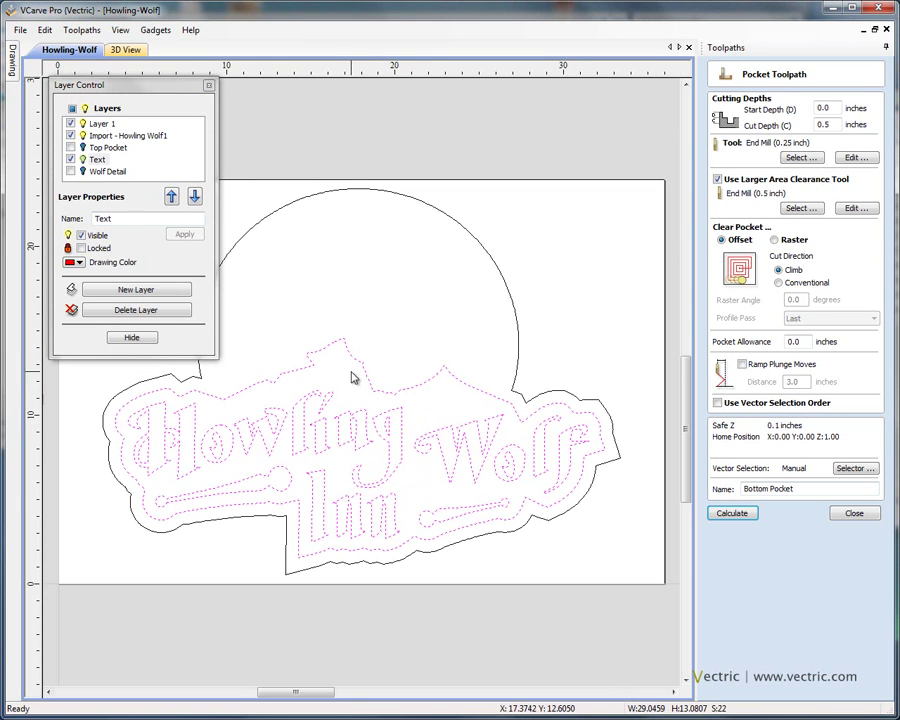
click(838, 126)
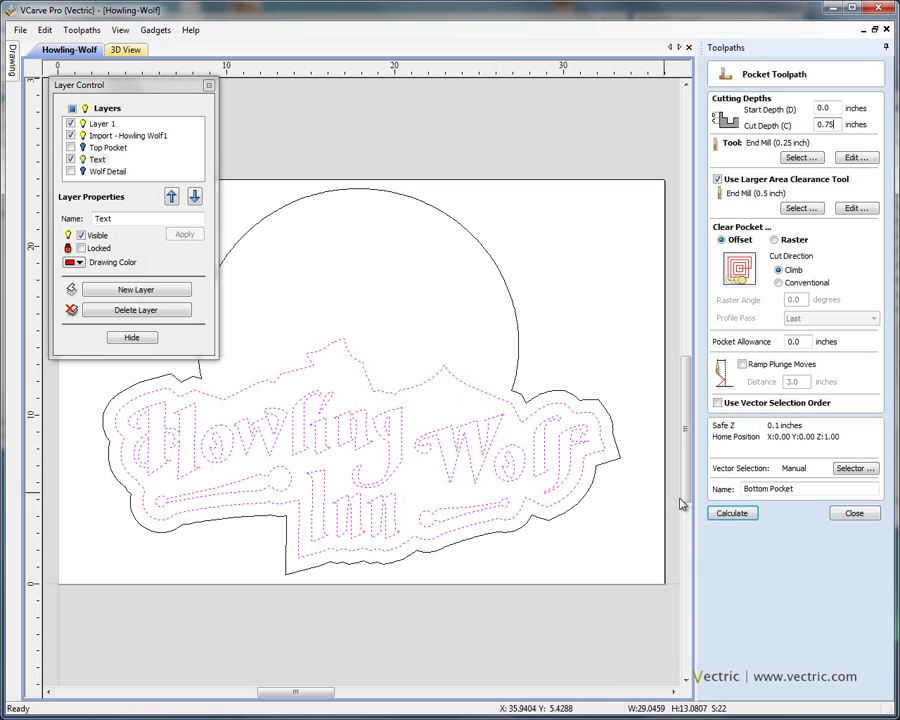
click(731, 514)
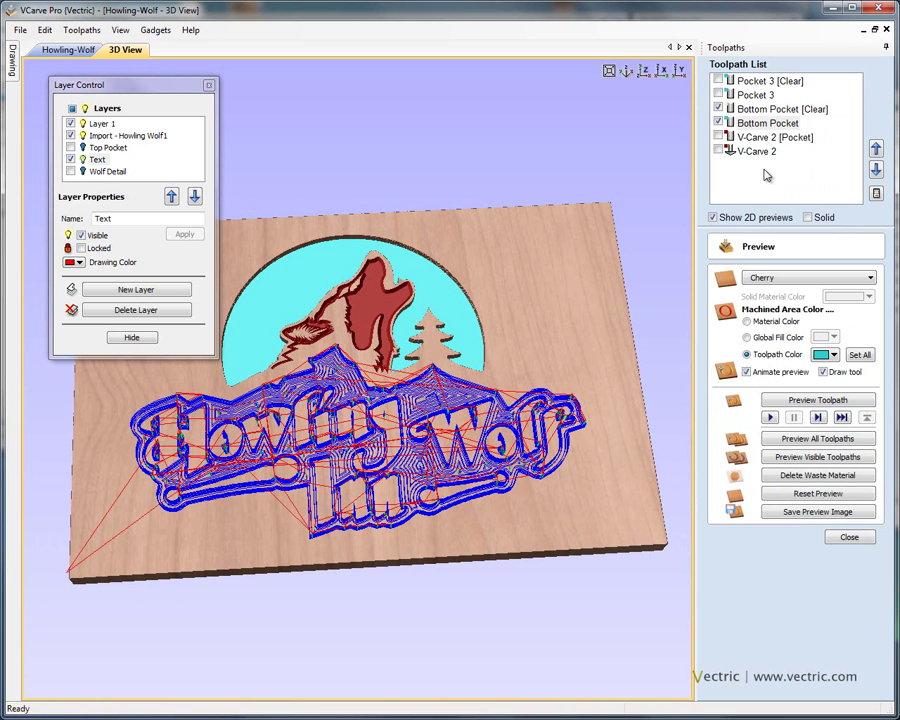
Step: Show only the Bottom Pocket [Clear] toolpath and preview it being cut around the lettering
click(783, 110)
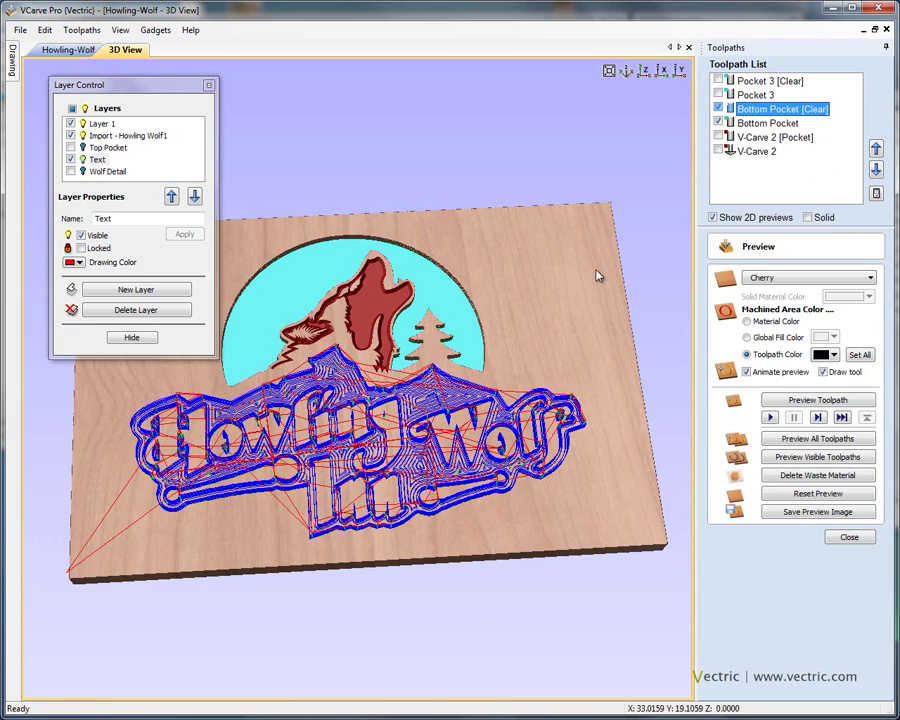
scroll(520, 245, up, 3)
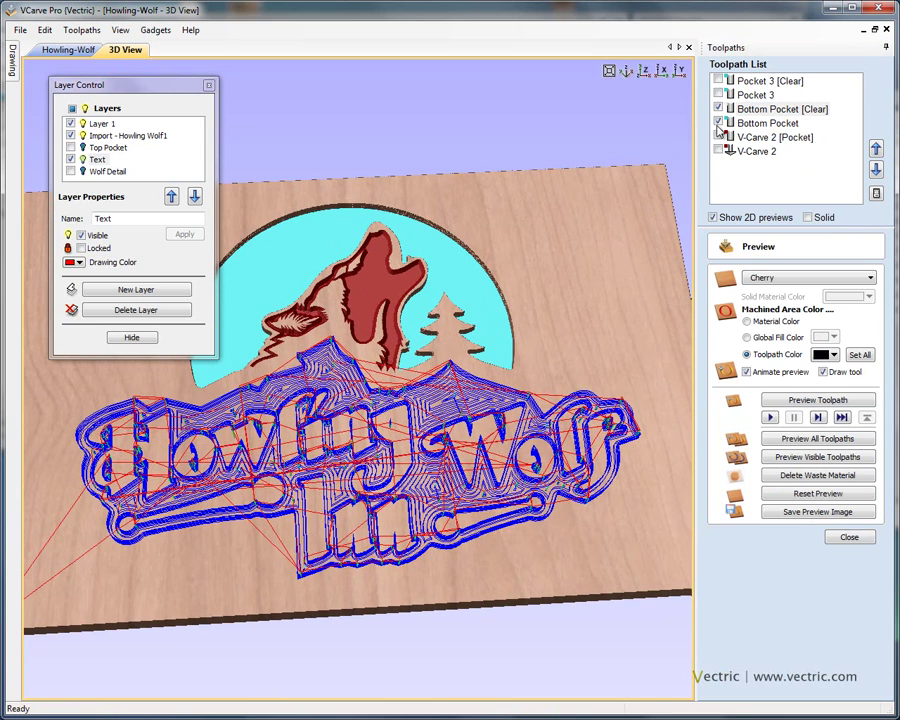
click(718, 123)
scroll(585, 224, up, 3)
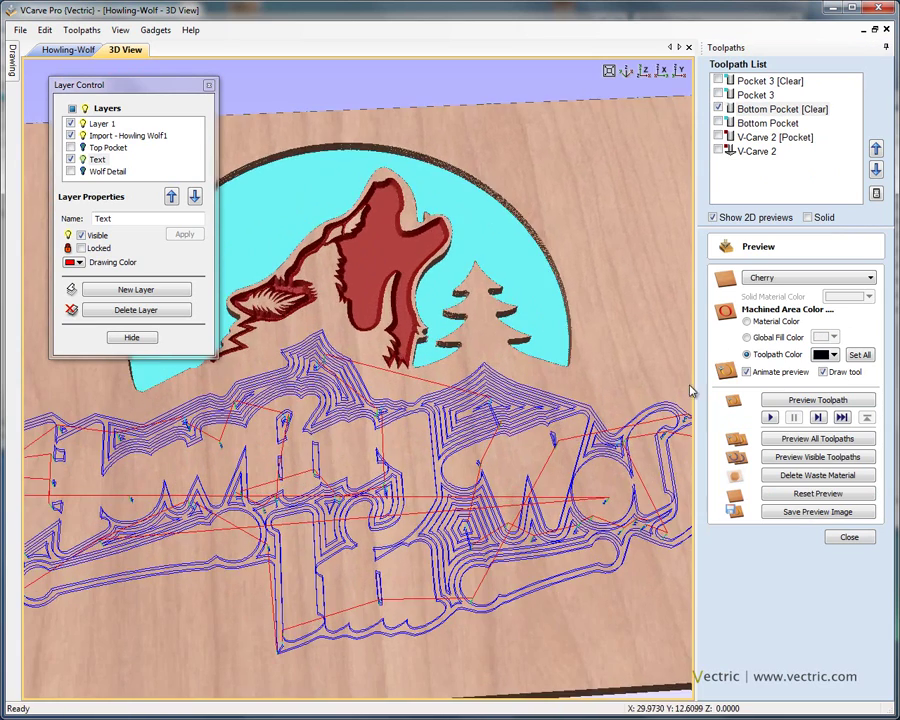
click(764, 401)
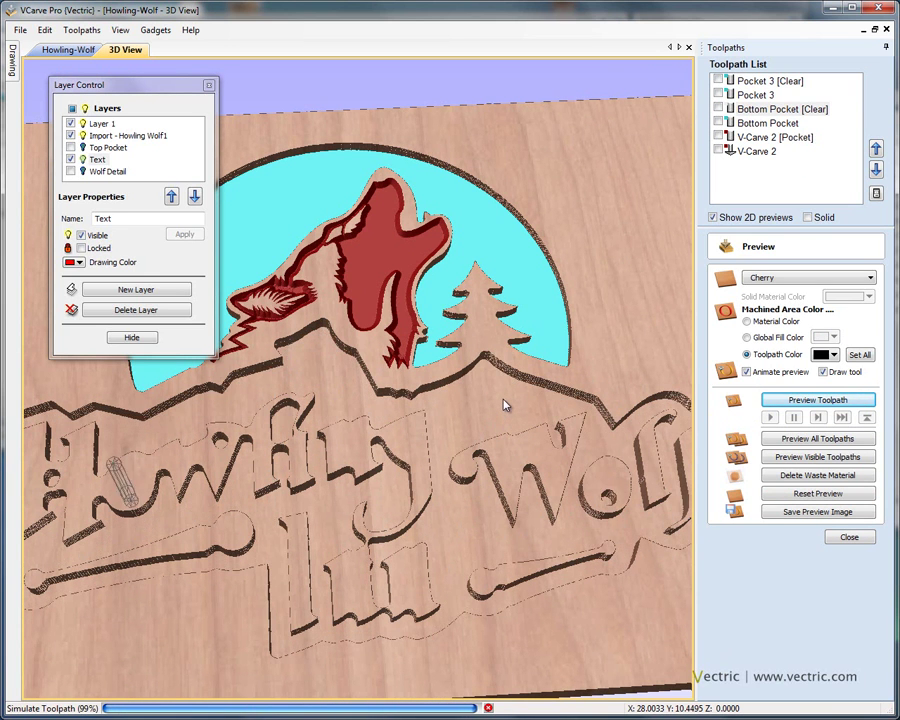
Step: Display the Bottom Pocket toolpath and preview its cut around the lettering
click(768, 123)
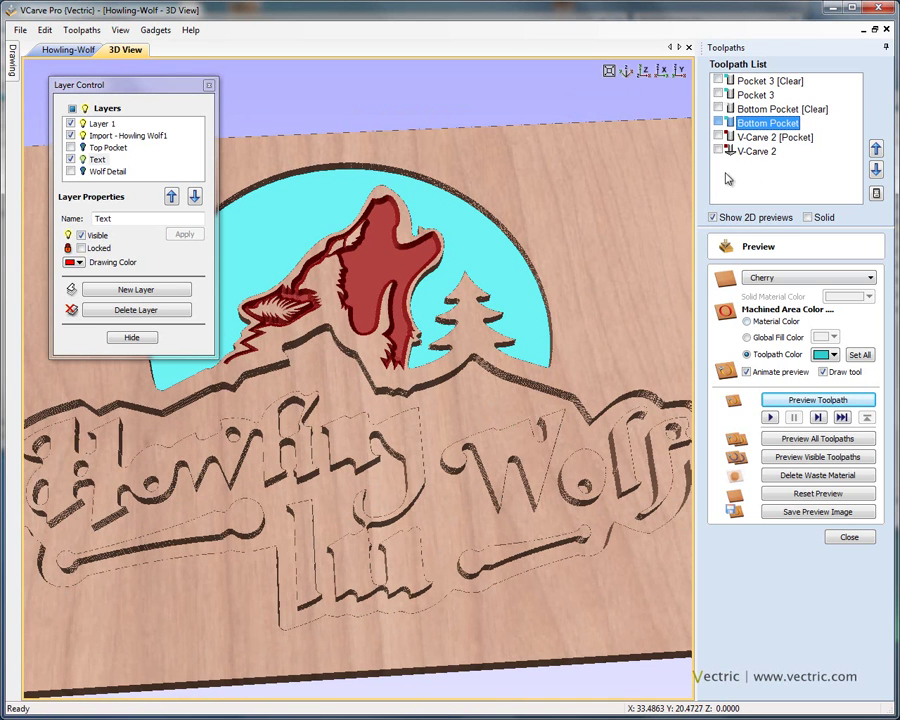
click(719, 123)
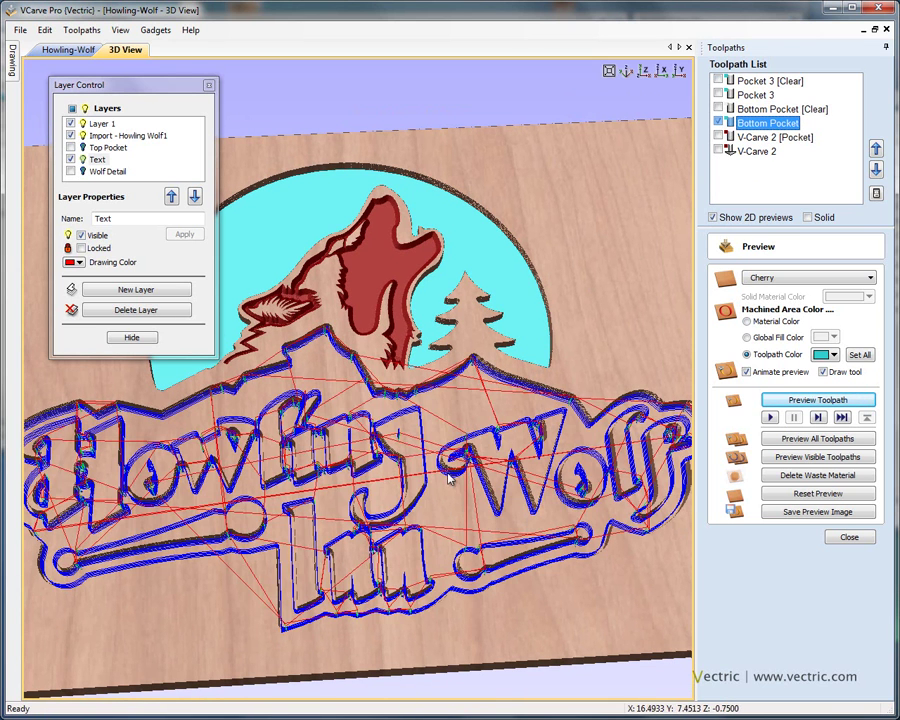
click(822, 416)
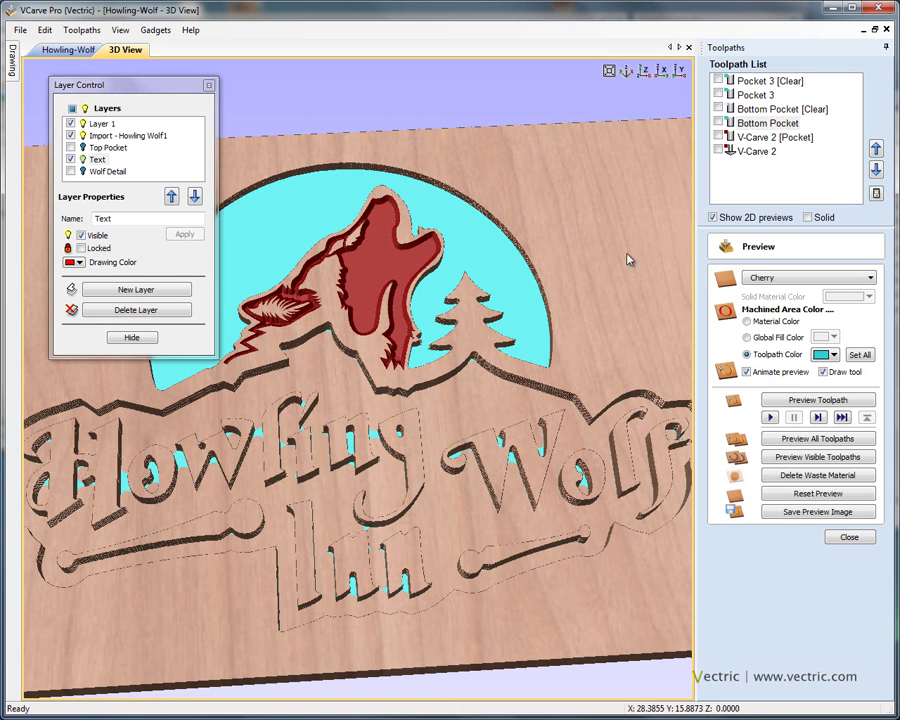
Step: Colour the areas machined by Bottom Pocket and Bottom Pocket [Clear] blue, and inspect the sign at an angle
click(770, 125)
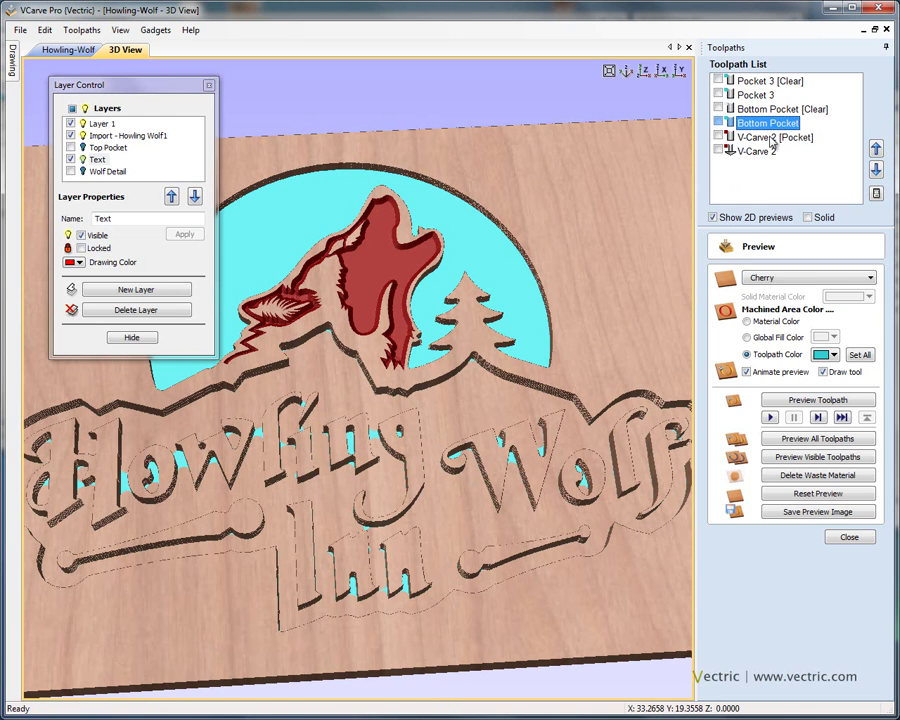
click(835, 356)
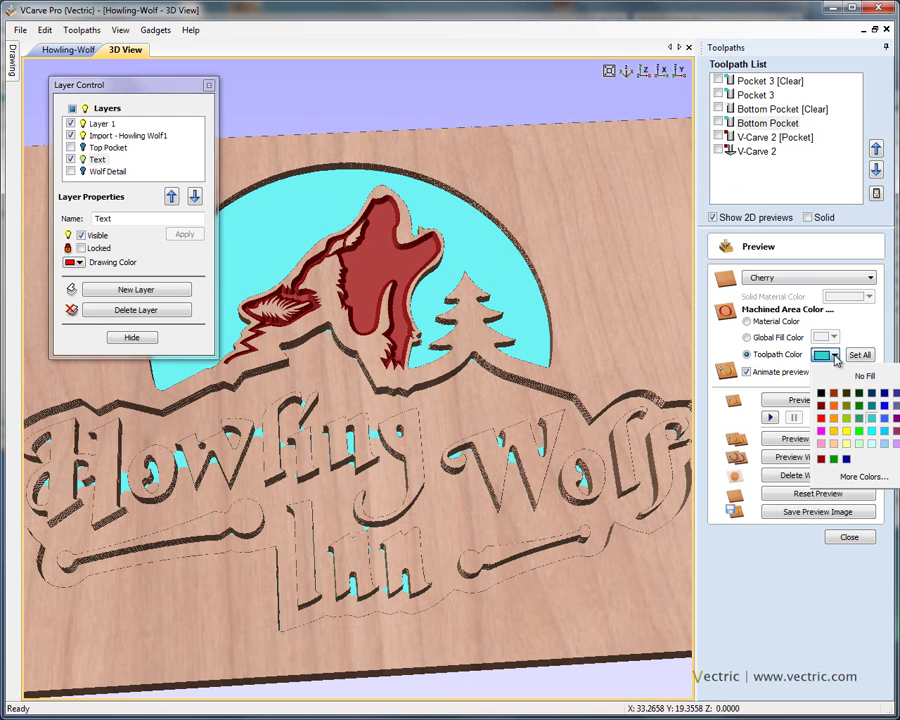
click(884, 406)
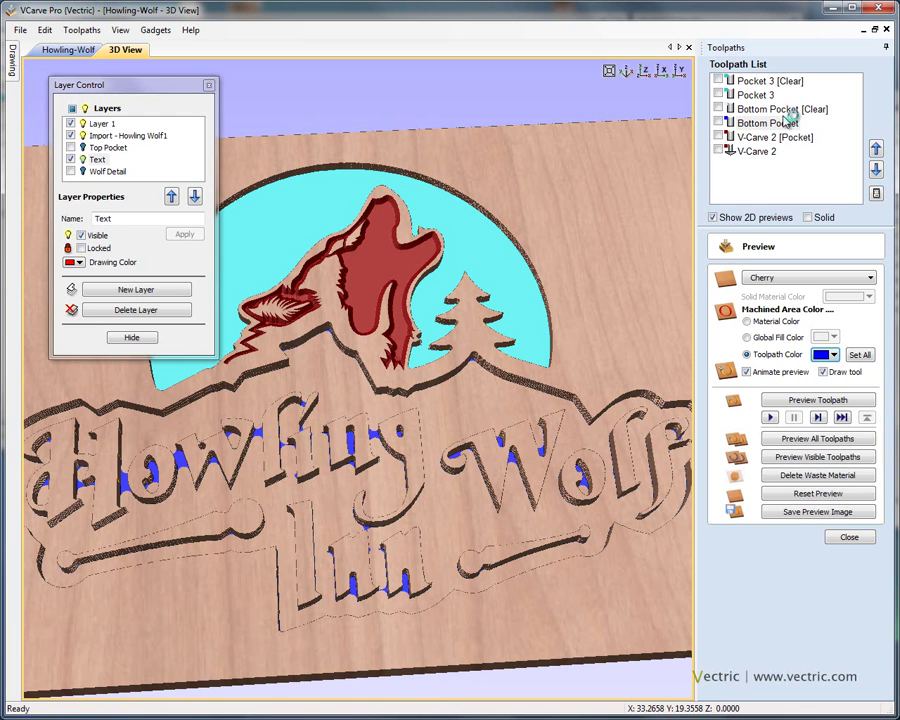
click(783, 112)
click(837, 358)
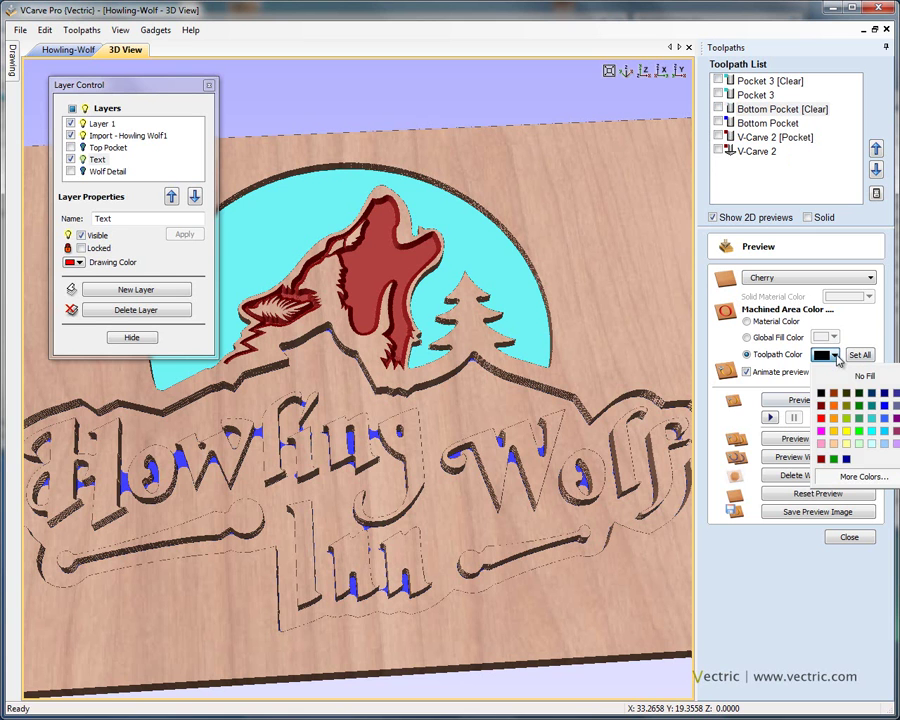
click(884, 406)
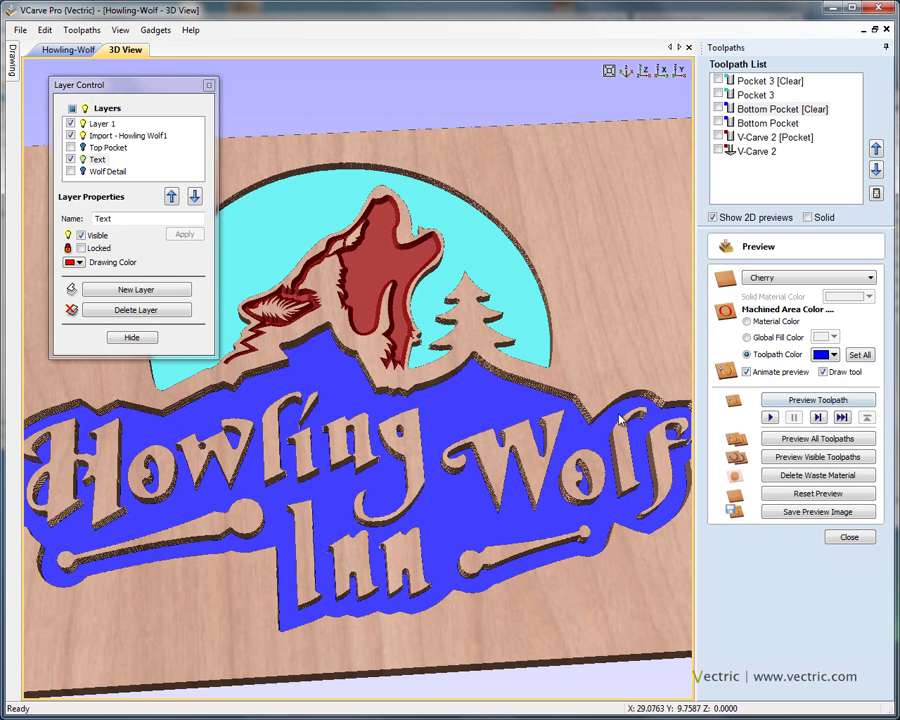
scroll(515, 445, down, 3)
drag(515, 445, 159, 482)
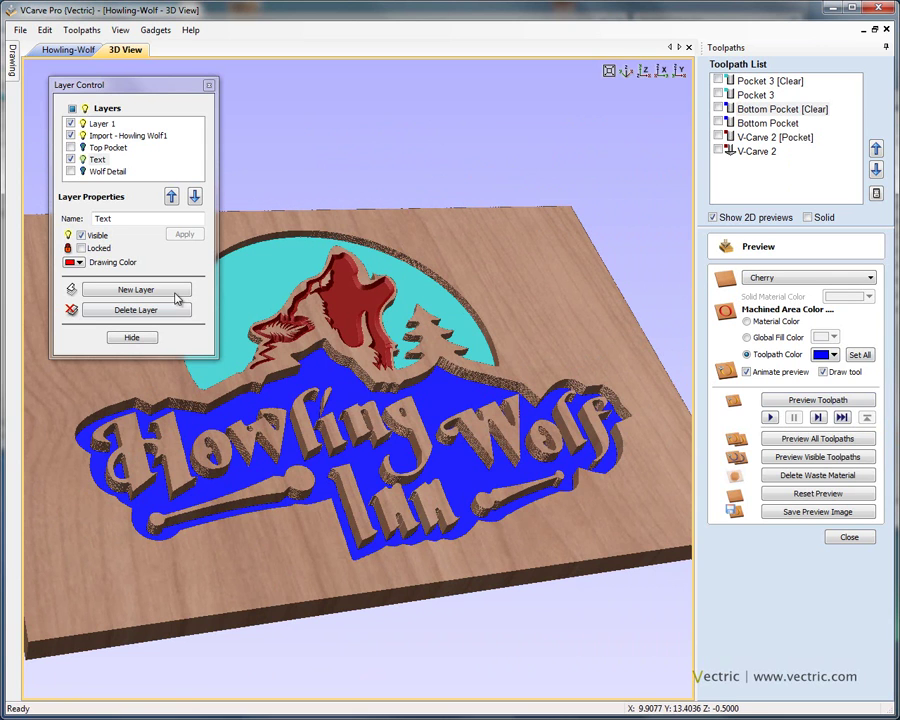
Step: Start a Prism Carving toolpath in the 2D drawing using only the Text layer's vectors
click(86, 50)
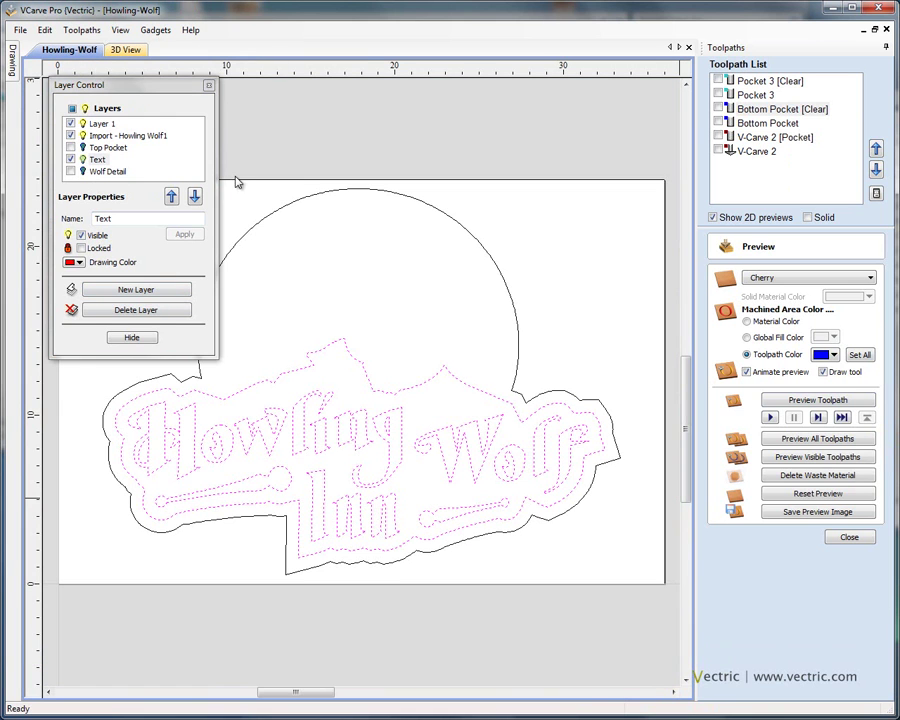
click(586, 328)
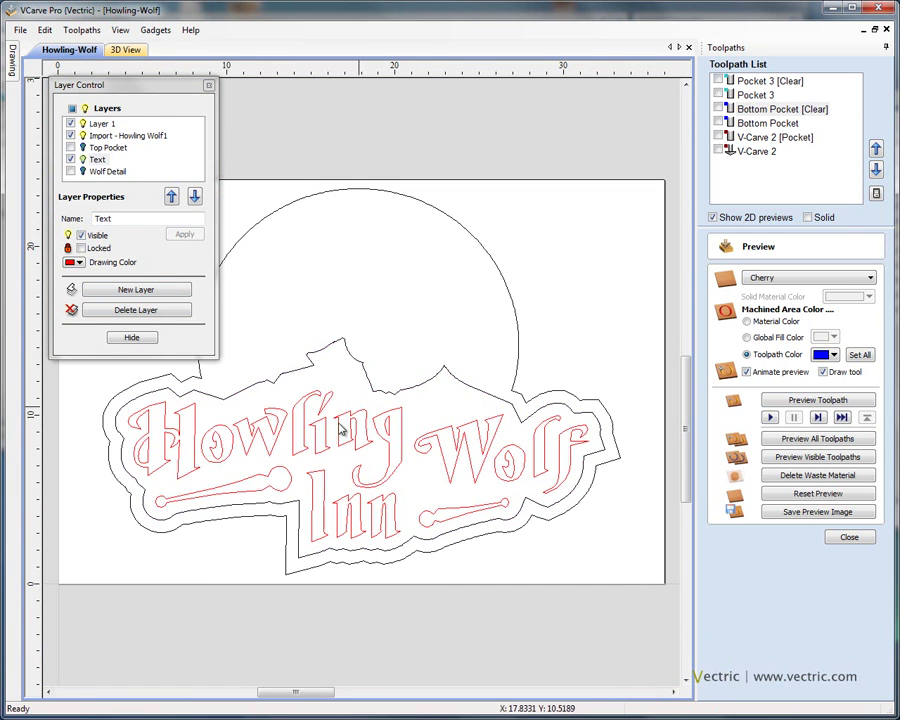
click(850, 538)
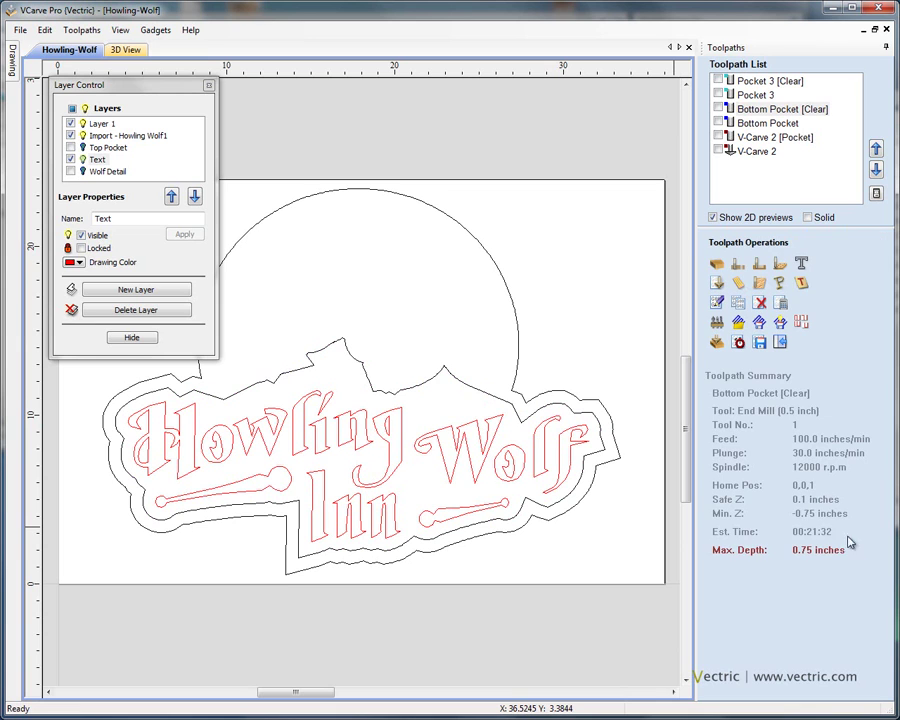
click(783, 287)
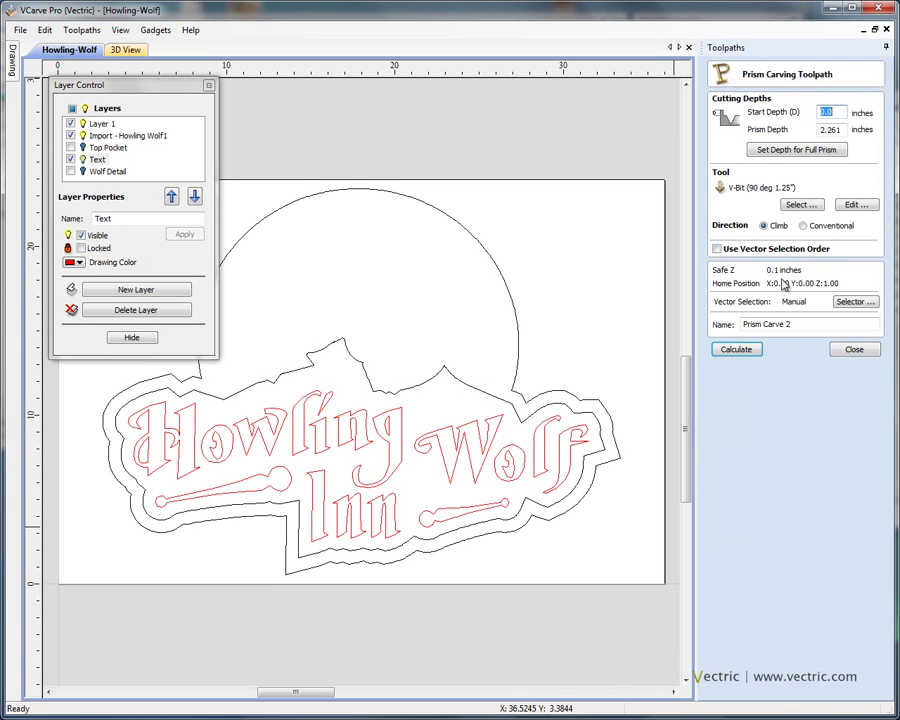
double_click(100, 160)
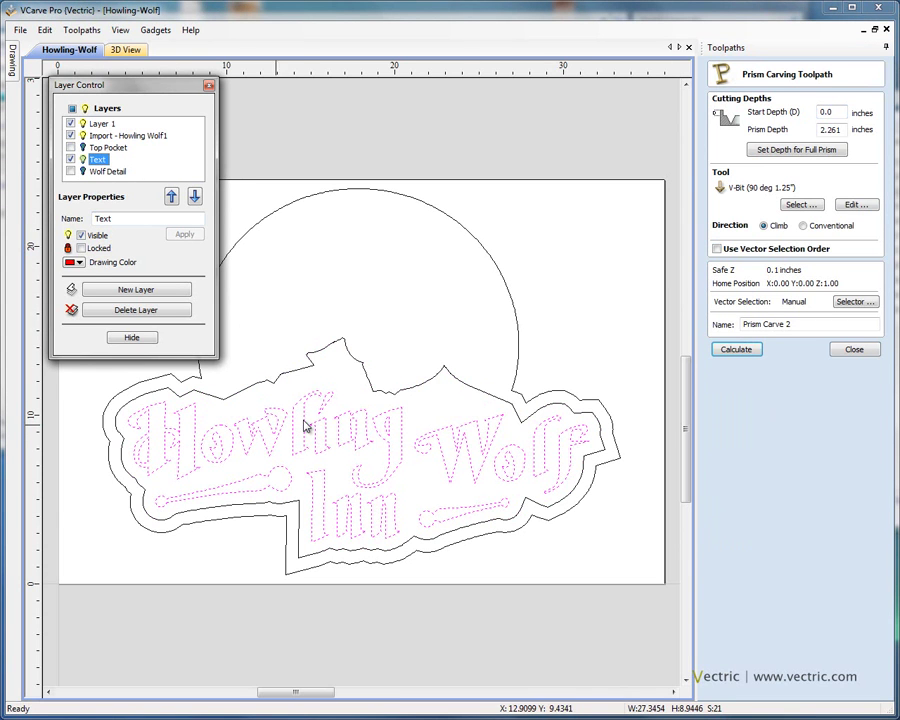
Step: Choose the V-Bit (90 deg 1.25"), set the depth for a full prism, and calculate the prism carving toolpath
click(812, 205)
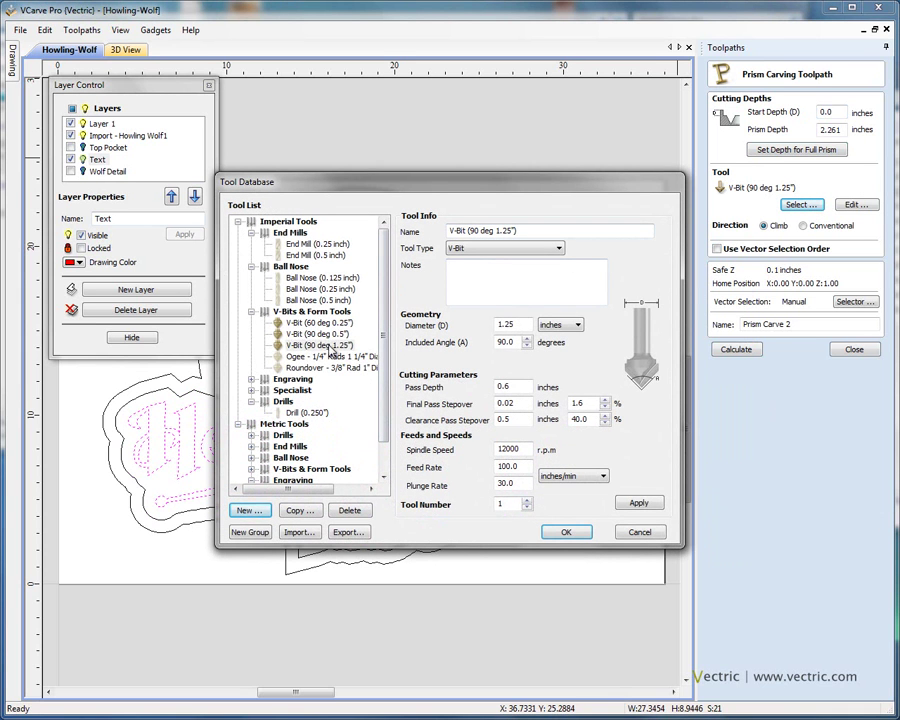
click(331, 346)
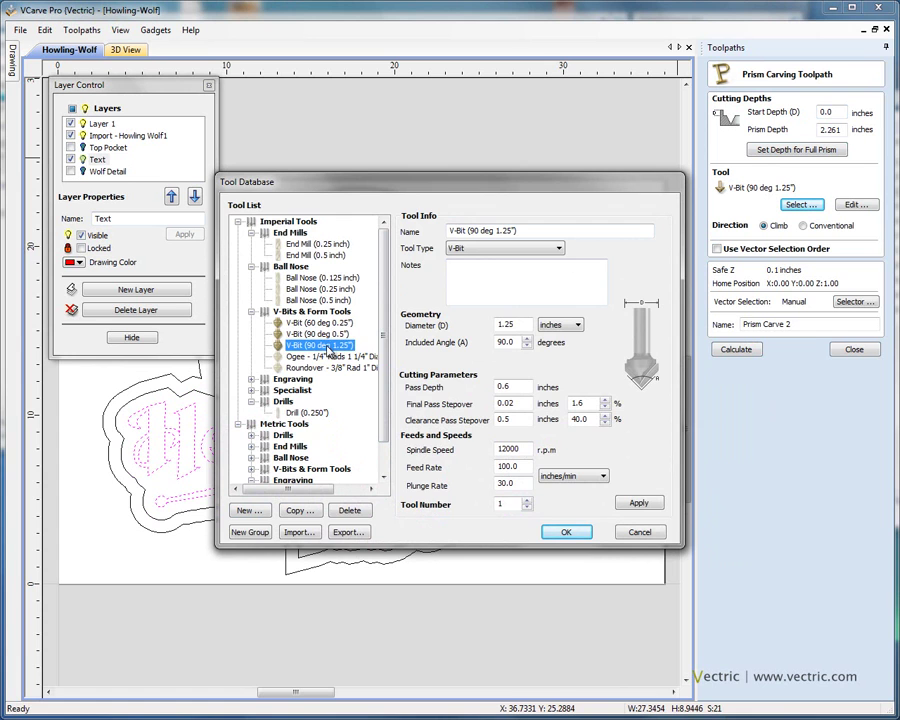
double_click(331, 346)
click(821, 158)
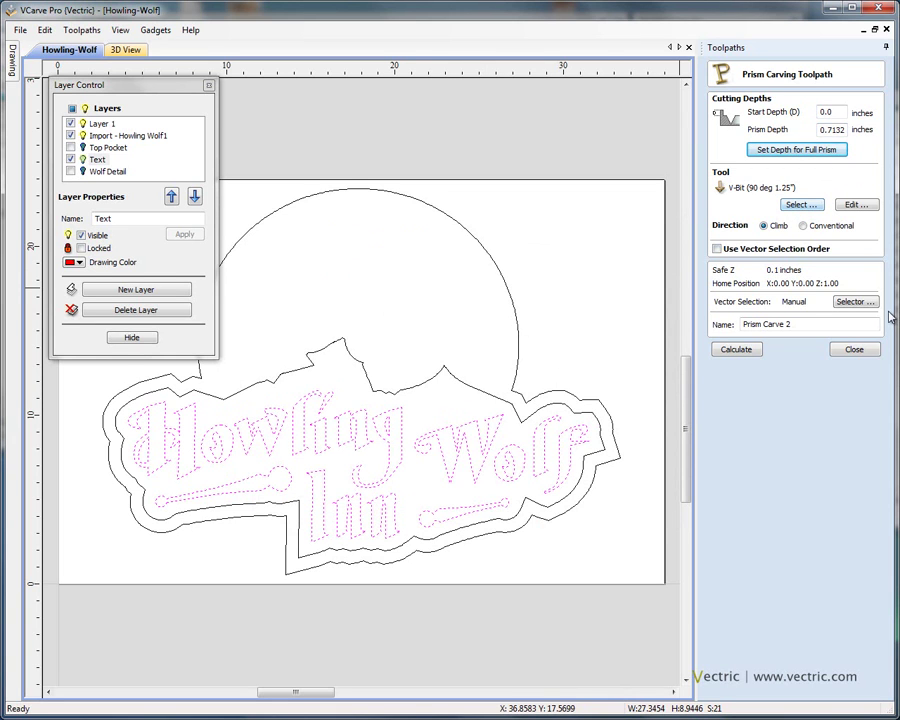
click(736, 350)
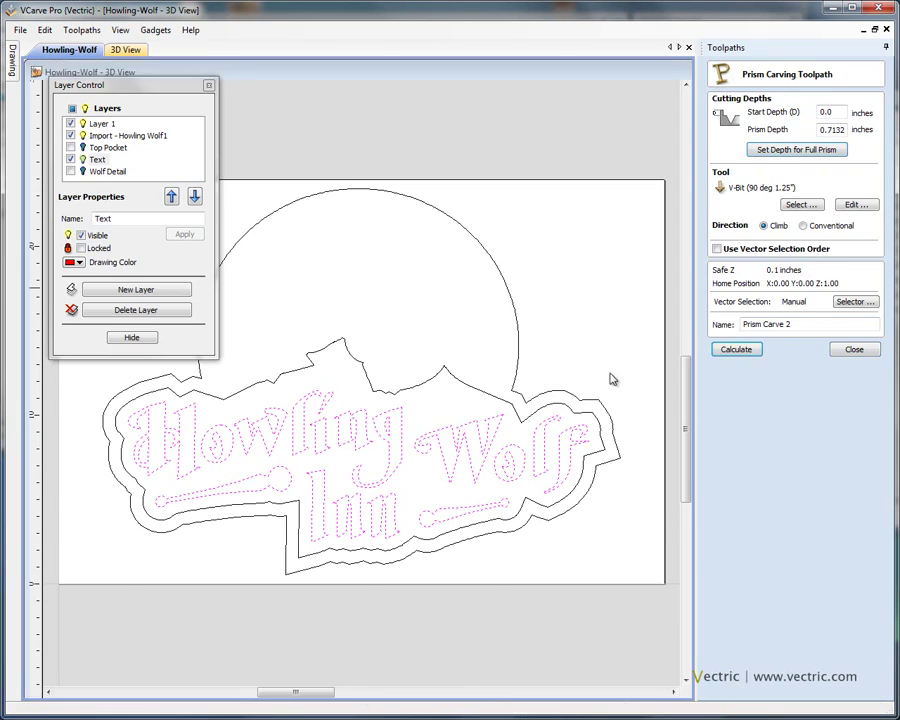
Step: Rename the Prism Carve 2 toolpath as Prism Carve Text and recalculate it
scroll(456, 462, up, 4)
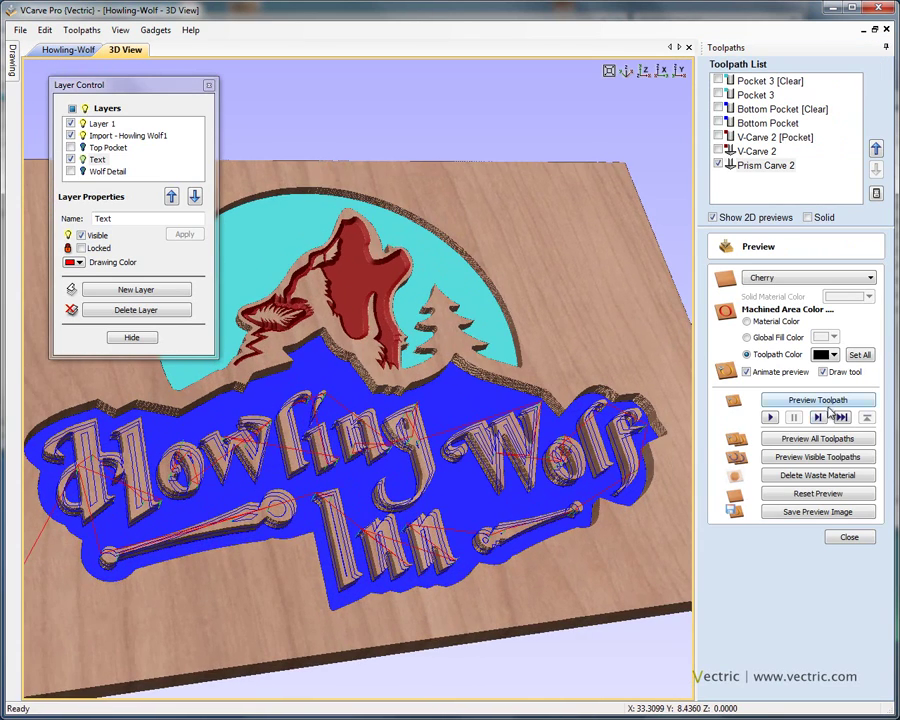
click(790, 170)
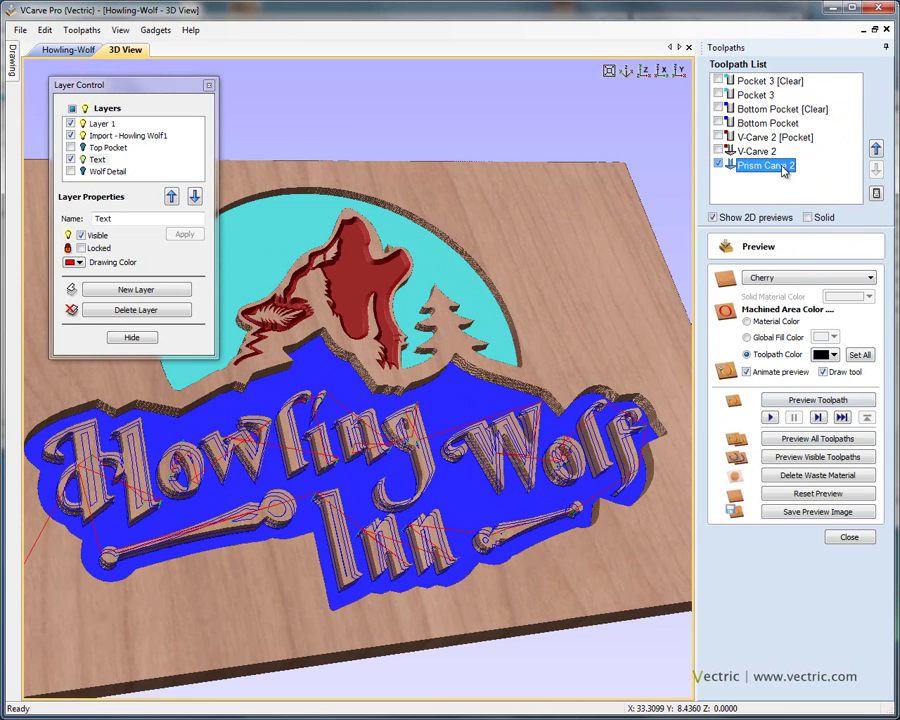
double_click(785, 167)
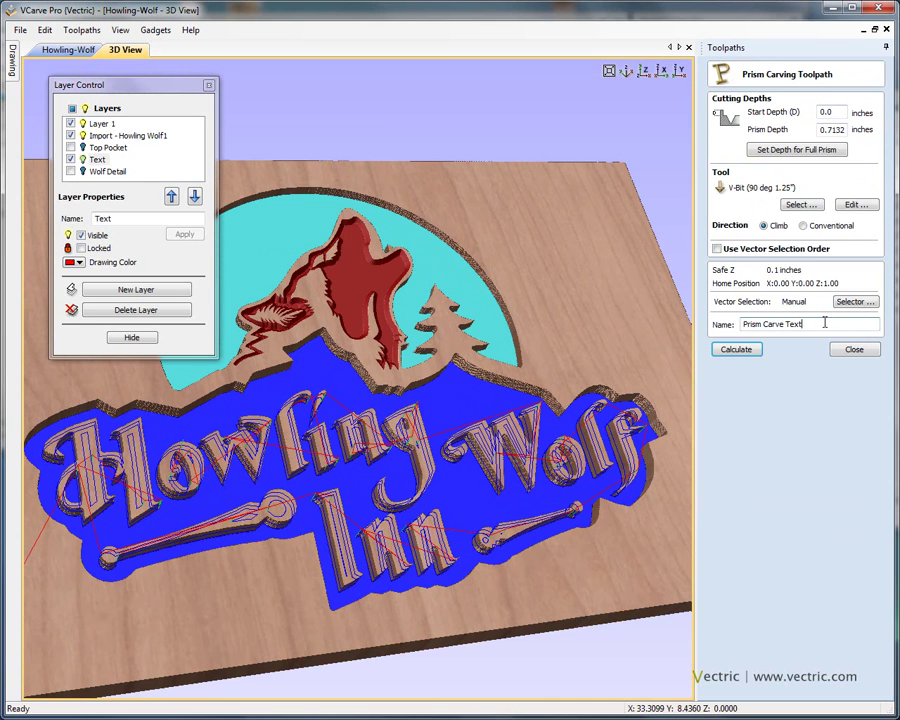
click(737, 349)
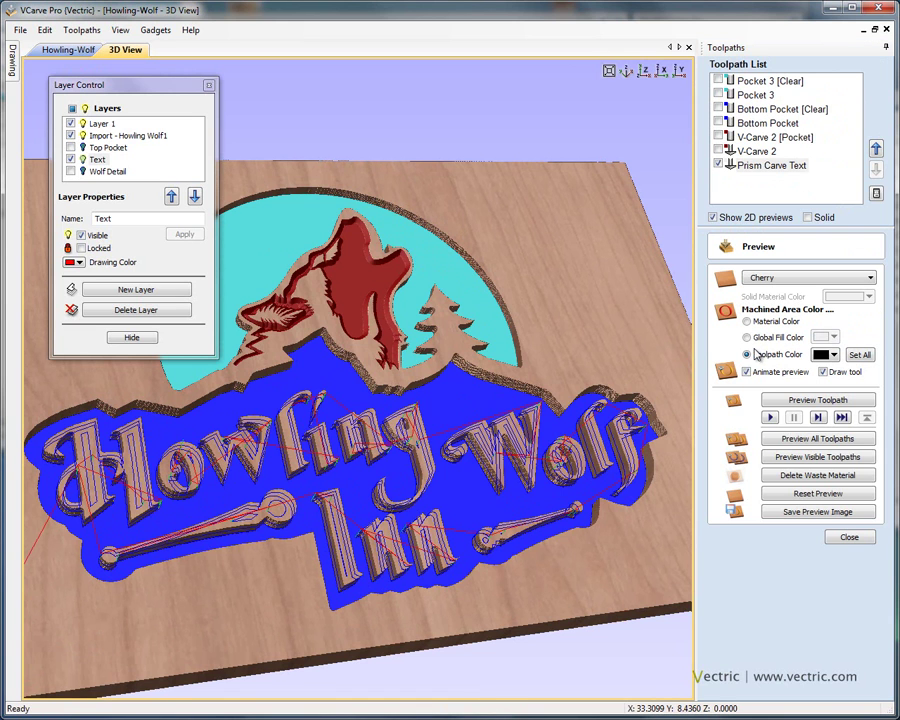
Step: Preview the Prism Carve Text toolpath and colour its machined areas gold, inspecting the raised lettering up close
click(815, 401)
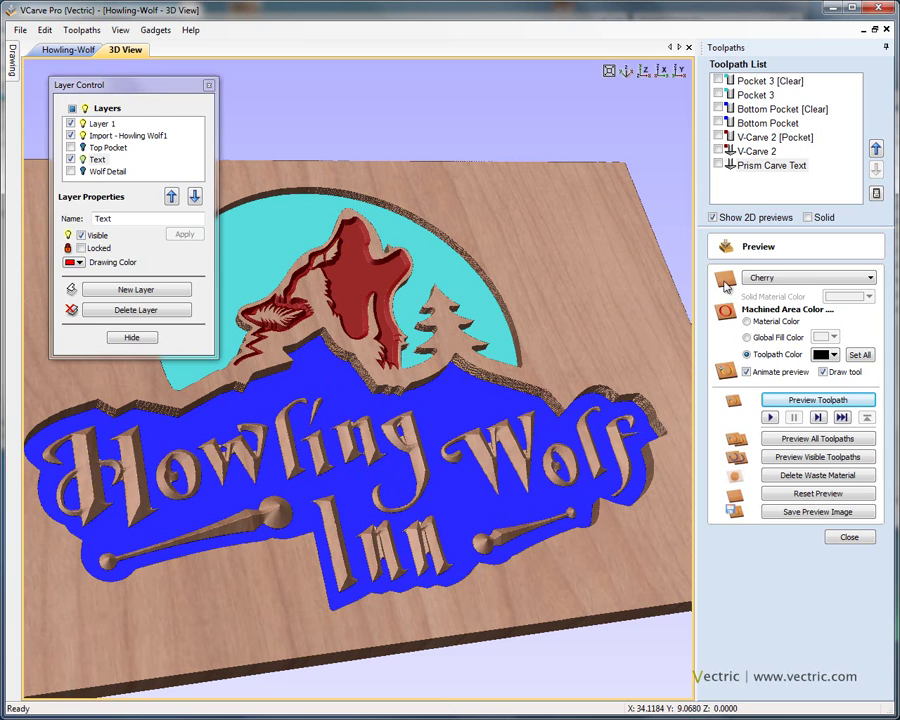
click(780, 166)
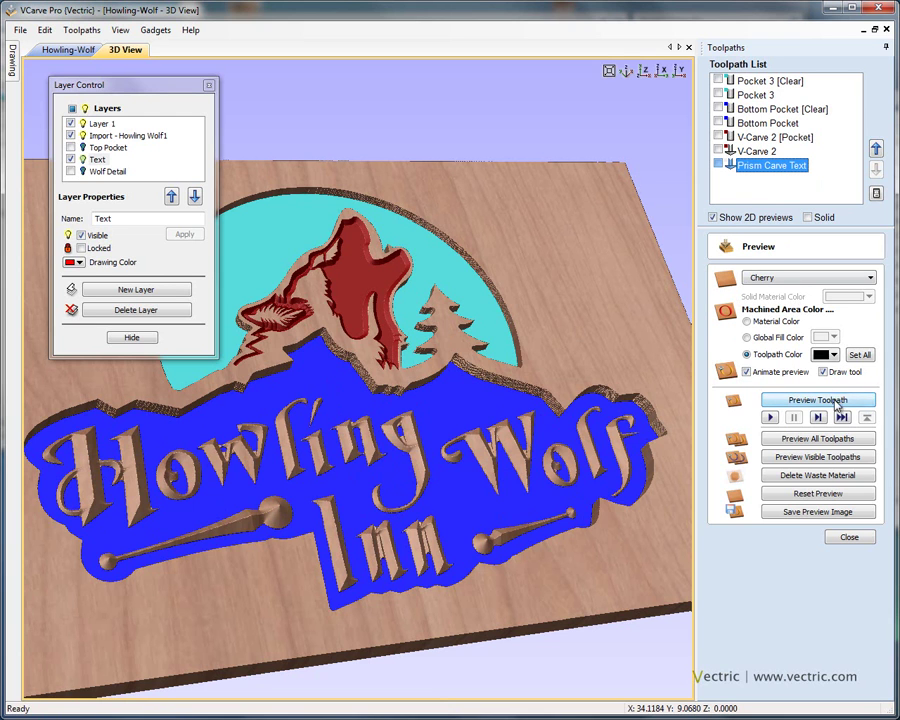
click(834, 355)
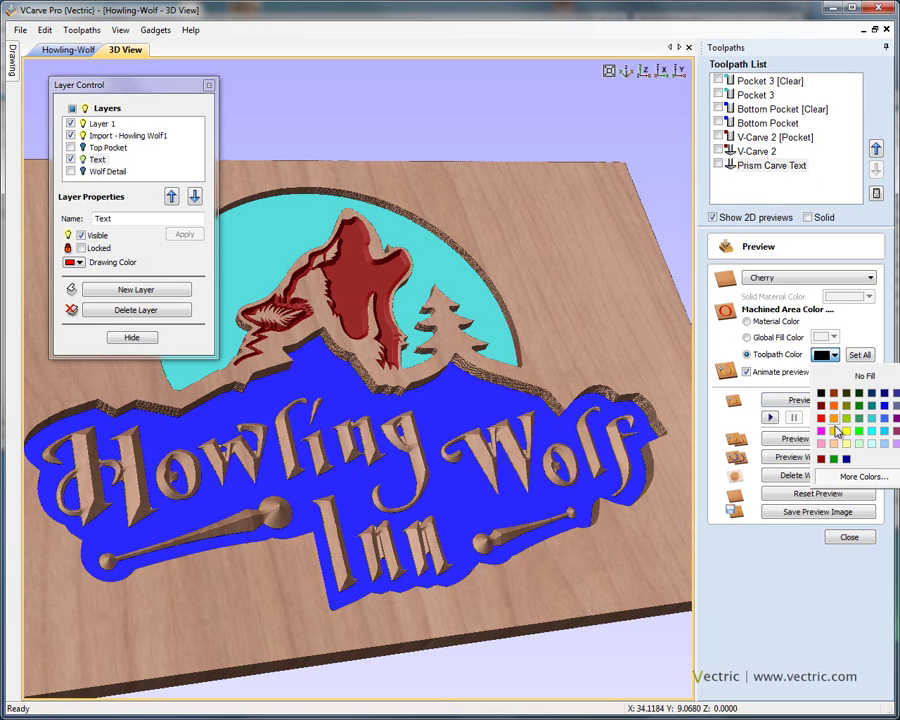
click(836, 432)
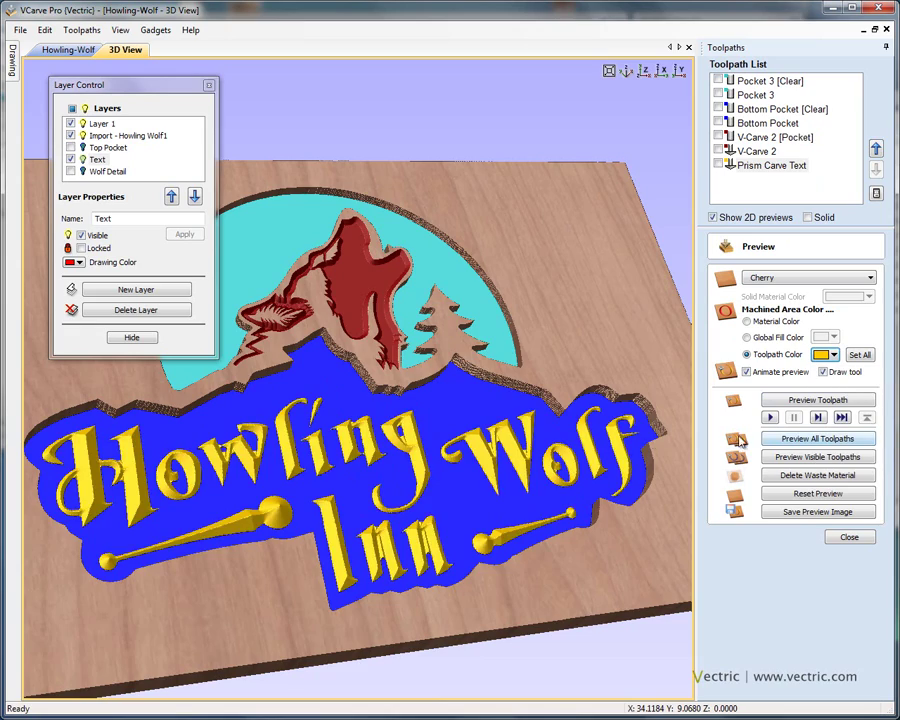
drag(455, 498, 446, 436)
scroll(475, 465, up, 3)
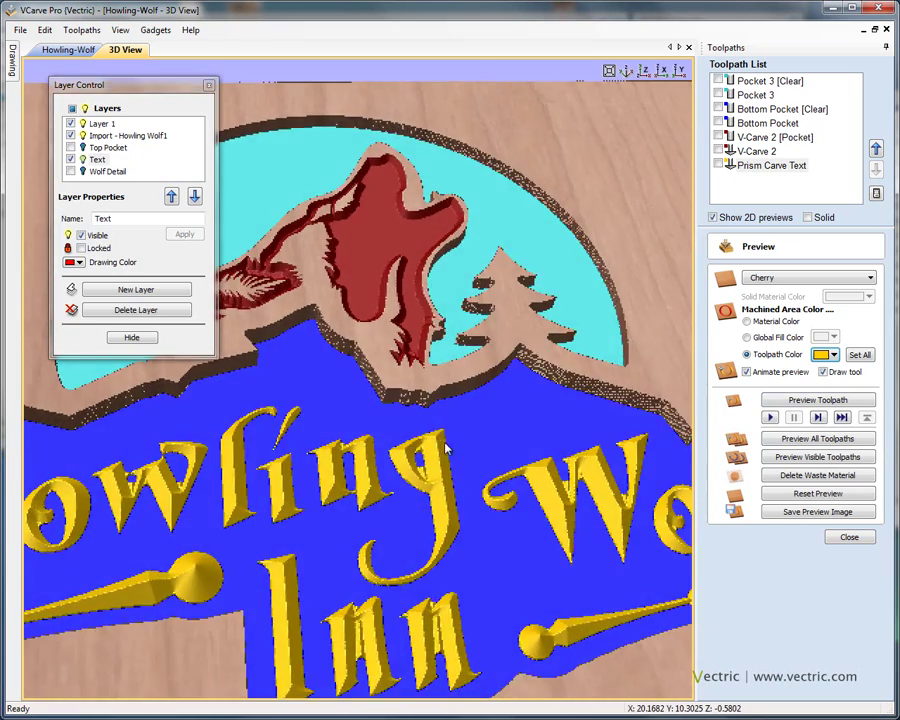
scroll(446, 436, down, 3)
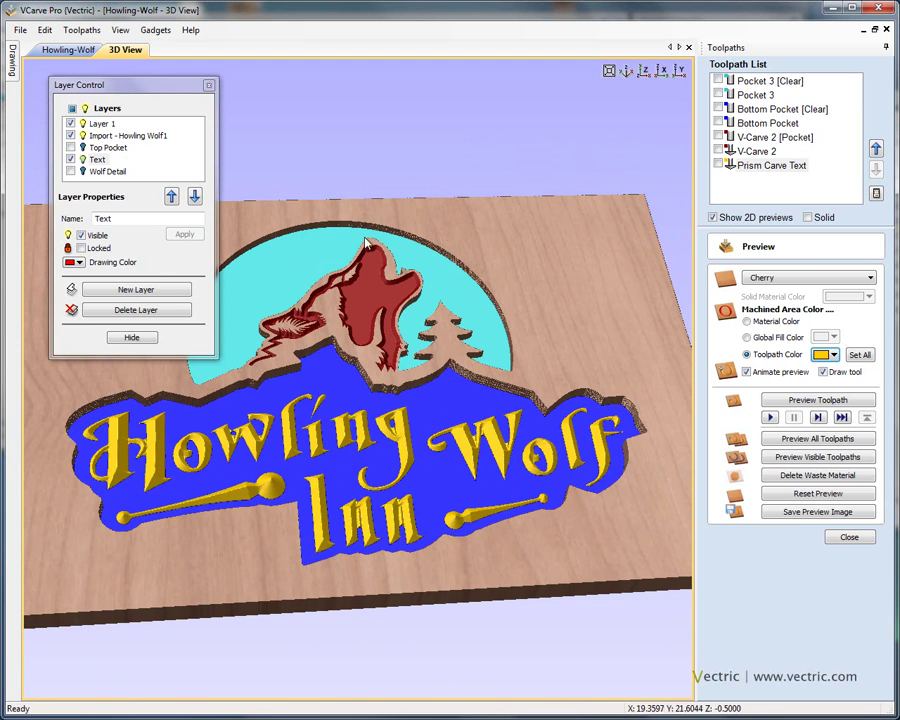
Step: Start a 2D Profile toolpath on the sign's outermost border with a 3.0 inch cut depth
click(68, 49)
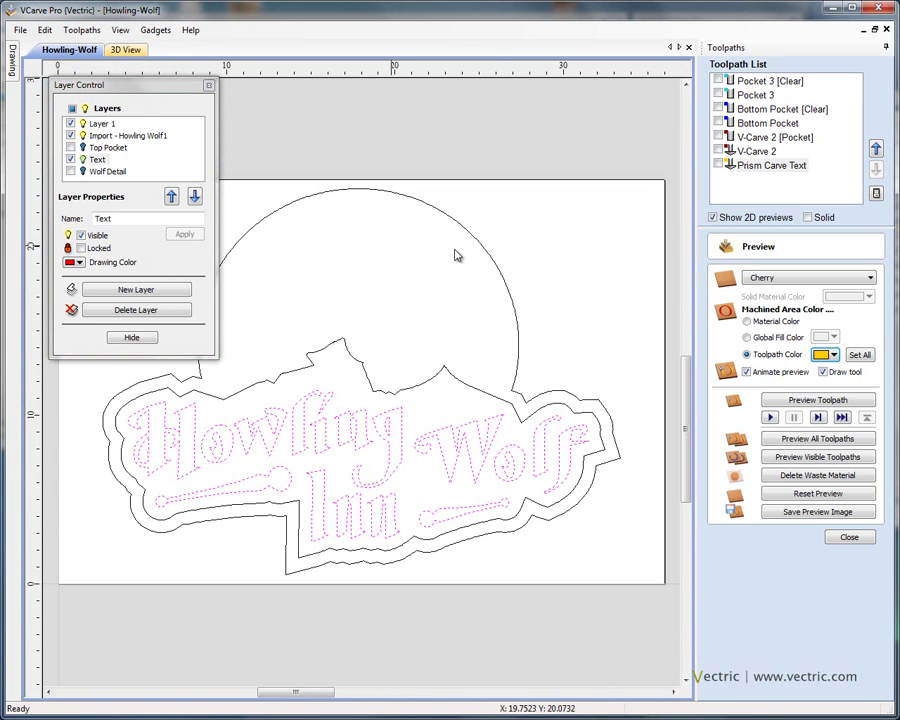
click(486, 255)
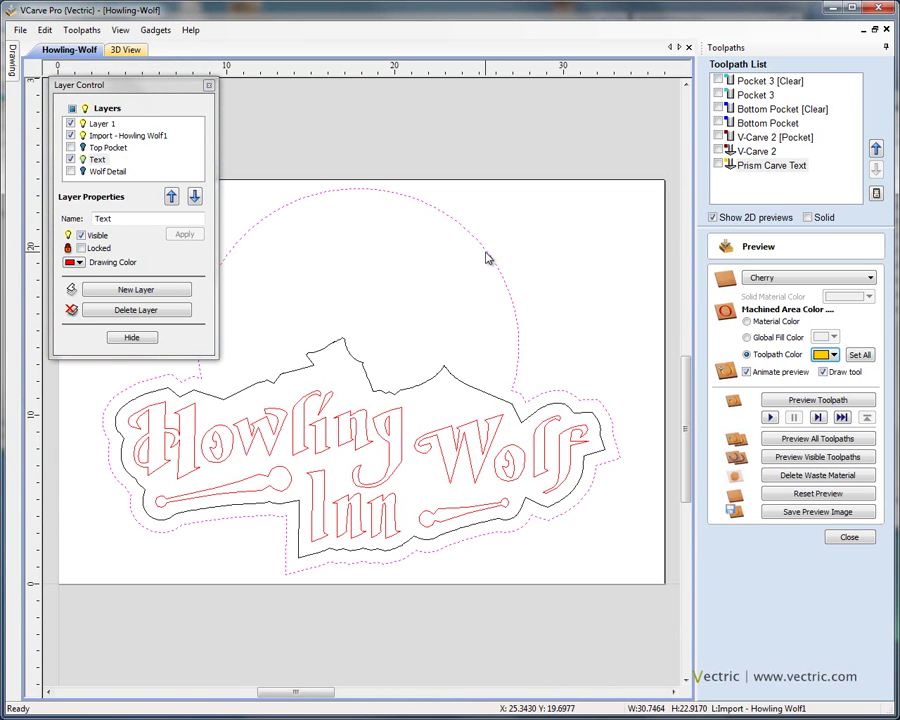
click(857, 541)
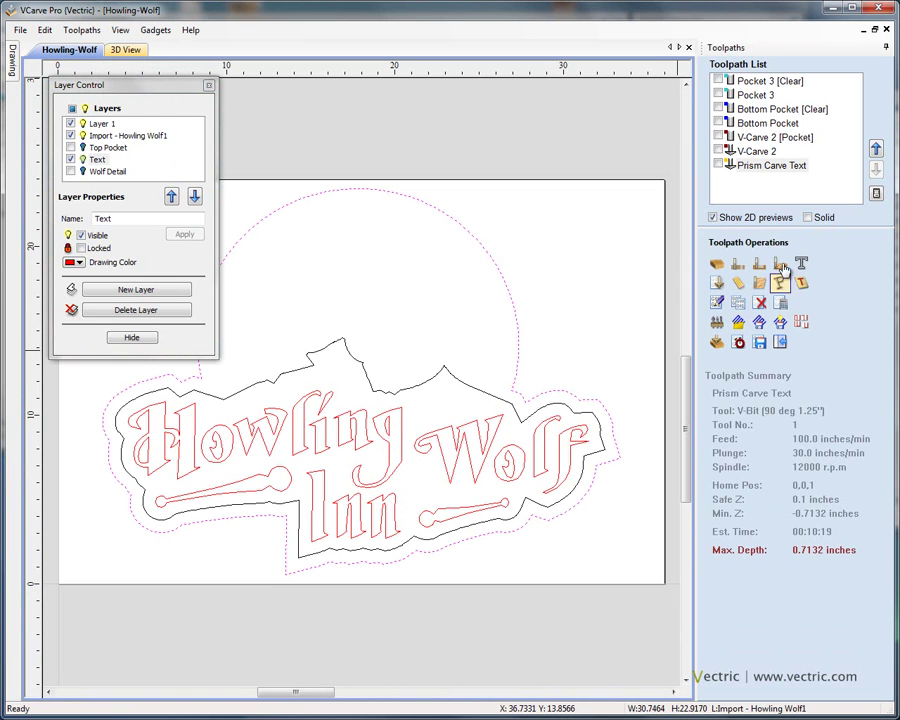
click(738, 264)
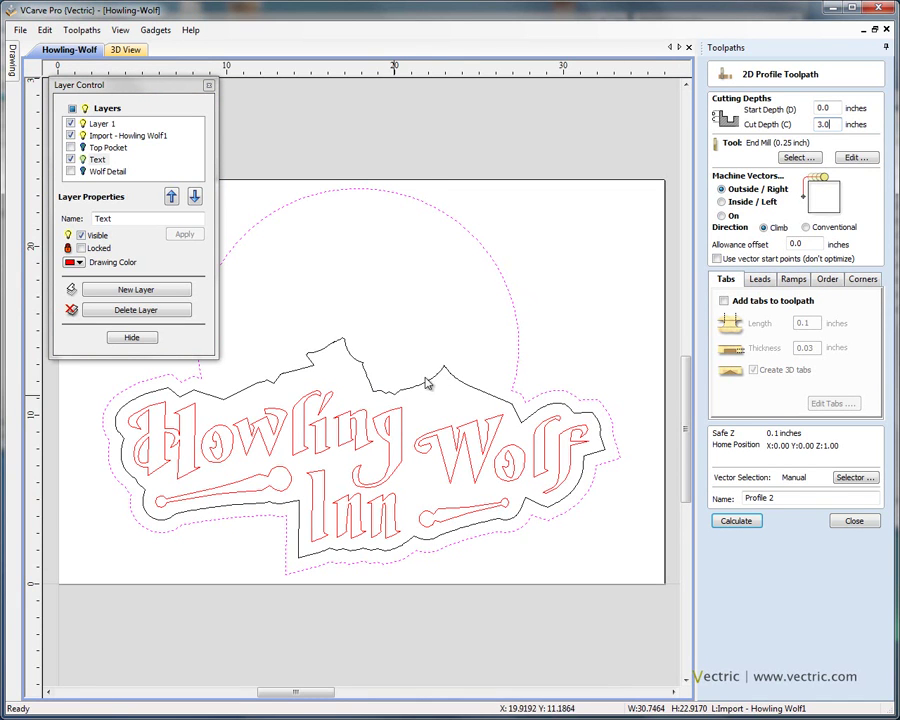
Step: Add tabs 2.0 inches long and 0.5 inch thick to the profile, placing seven of them around the outermost border
click(723, 301)
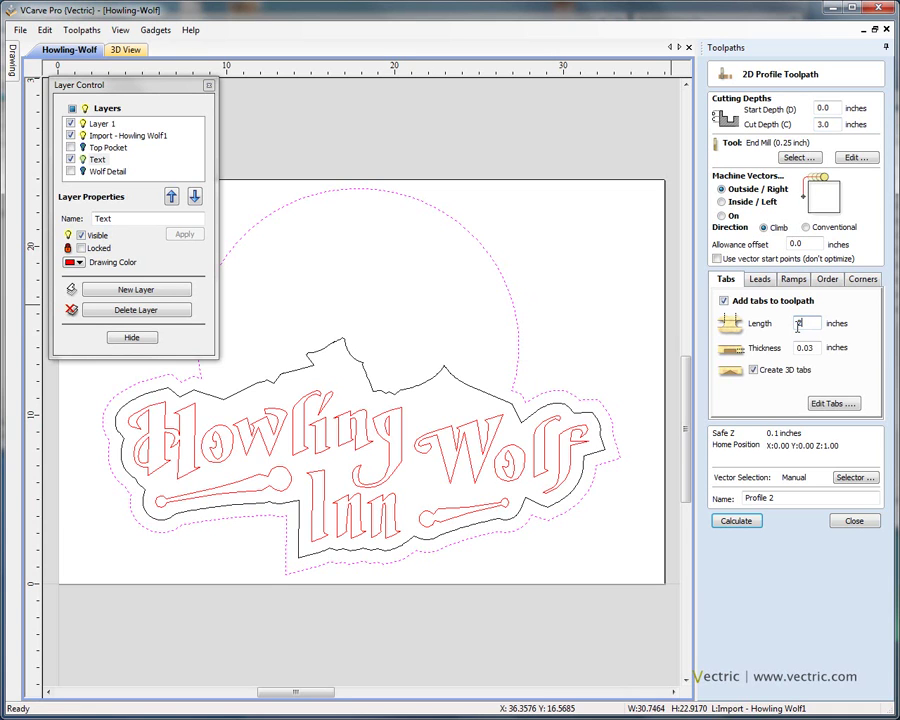
key(Tab)
click(836, 405)
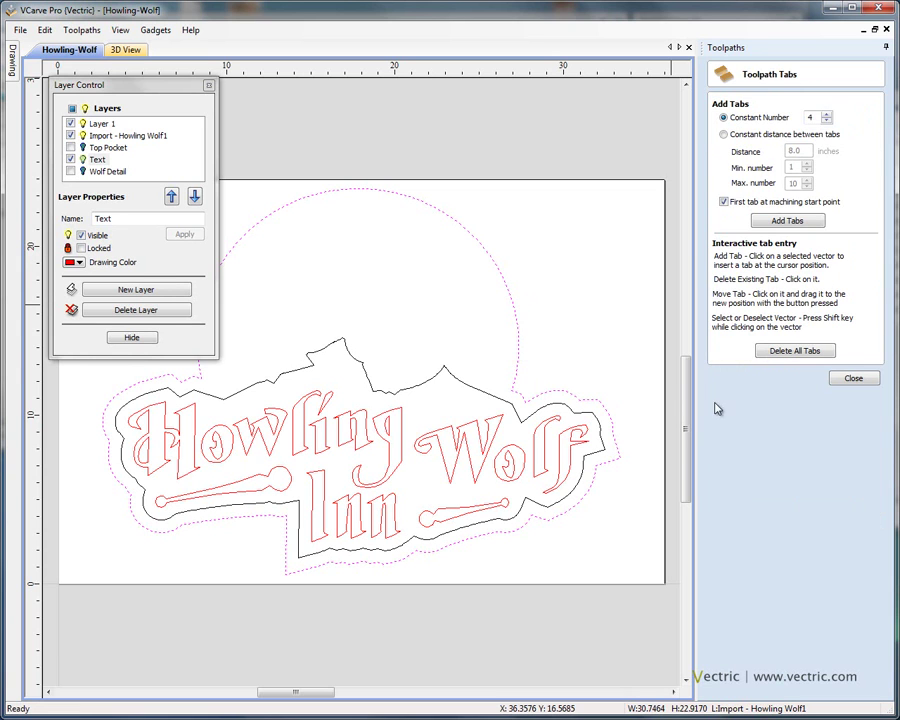
click(505, 281)
mouse_move(340, 198)
mouse_down()
mouse_move(366, 188)
mouse_move(242, 242)
mouse_move(116, 424)
mouse_move(110, 460)
mouse_up()
click(624, 441)
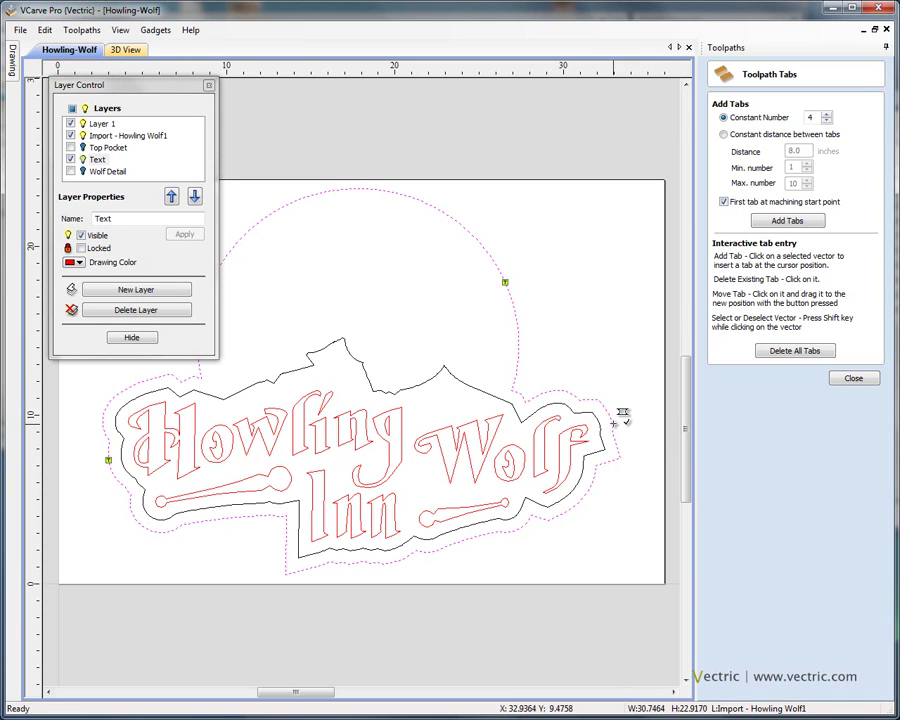
click(296, 536)
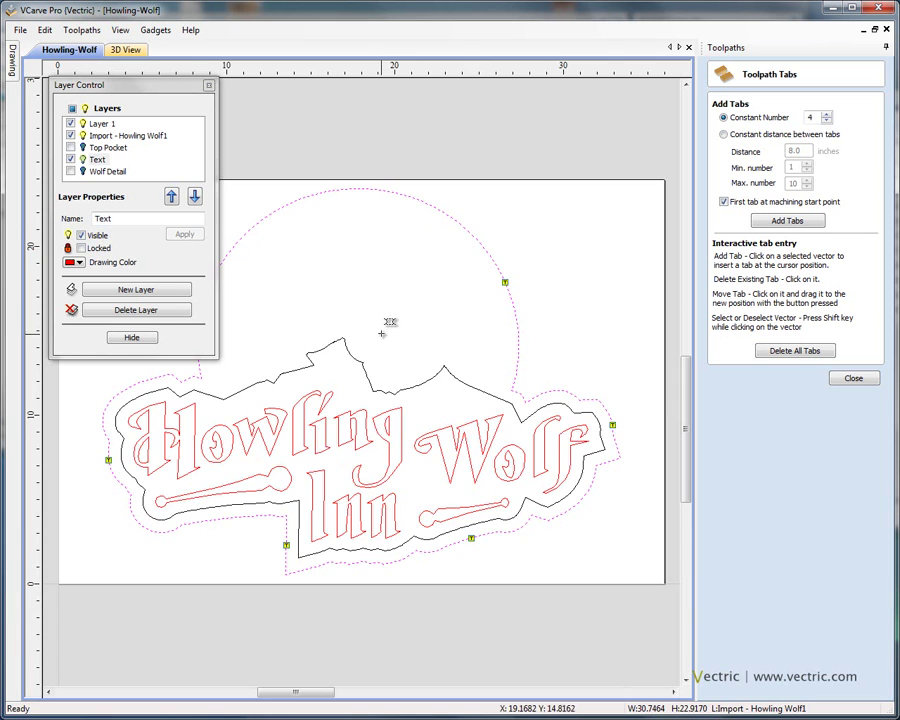
scroll(505, 328, up, 2)
scroll(395, 322, up, 1)
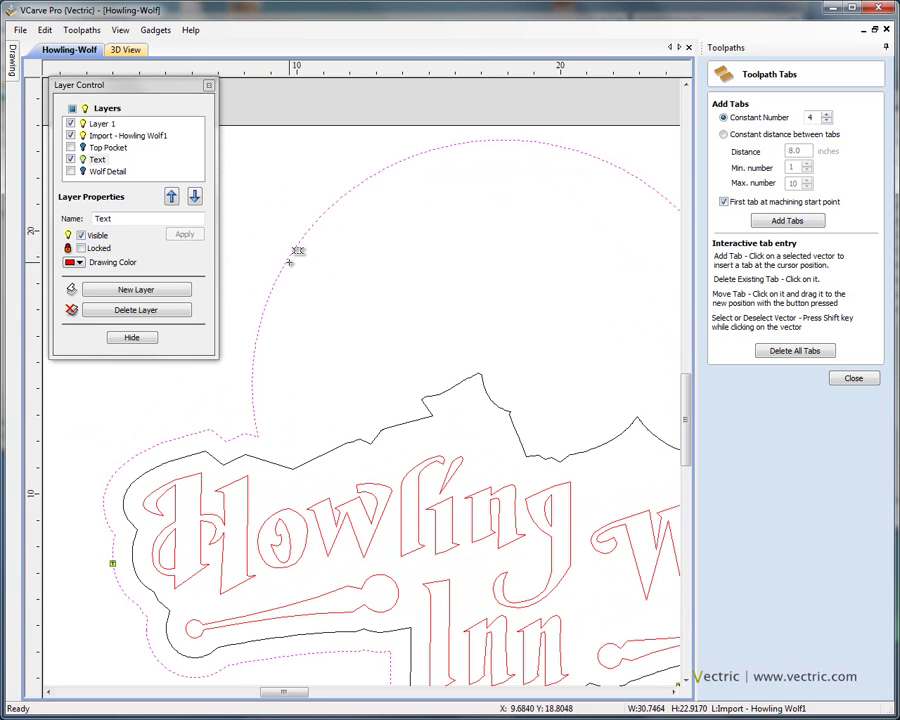
click(284, 265)
click(503, 137)
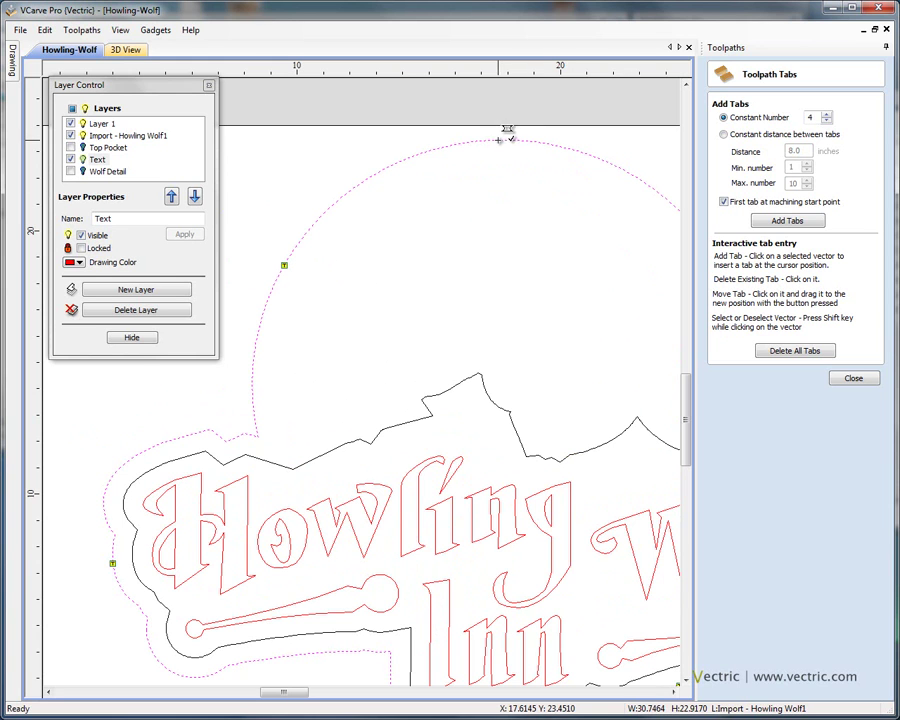
click(846, 377)
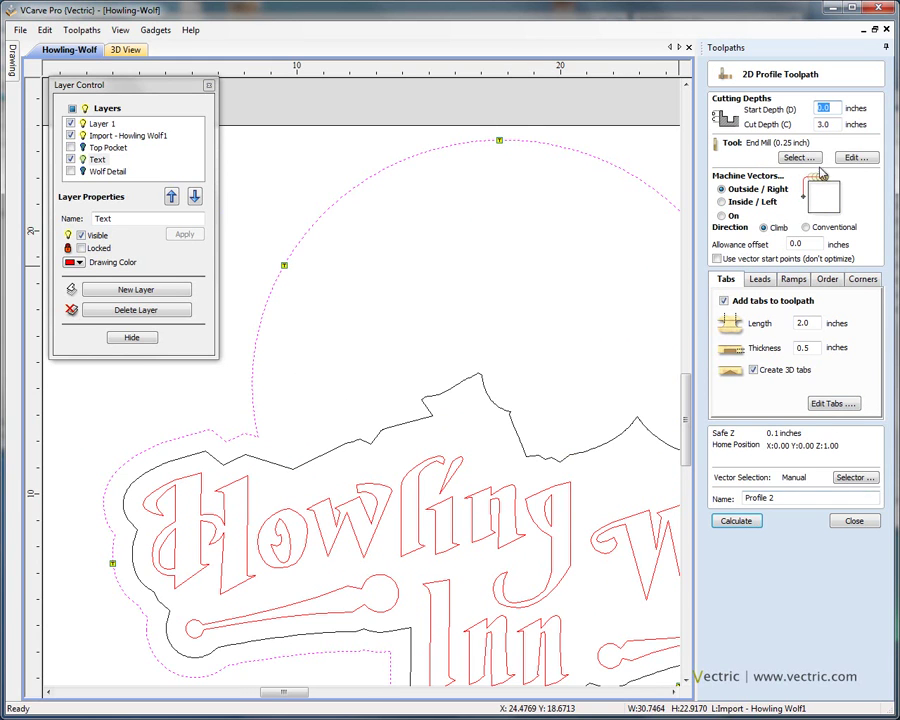
Step: Keep the 0.25 inch end mill's pass depth at 0.5 inch and calculate the outside profile, allowing it to cut through the material
click(856, 157)
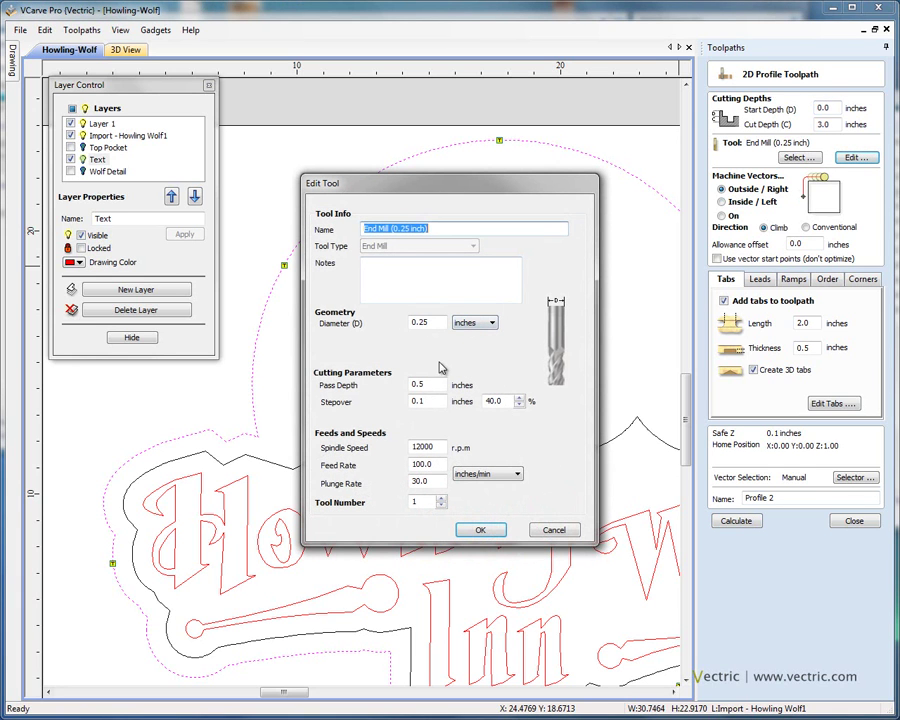
click(435, 385)
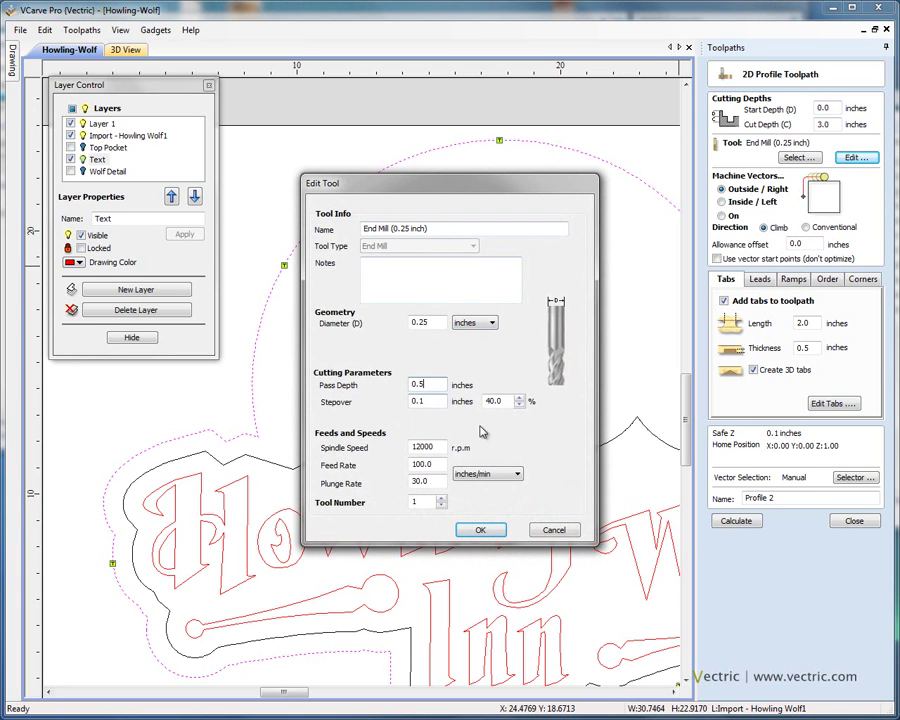
click(480, 529)
click(735, 518)
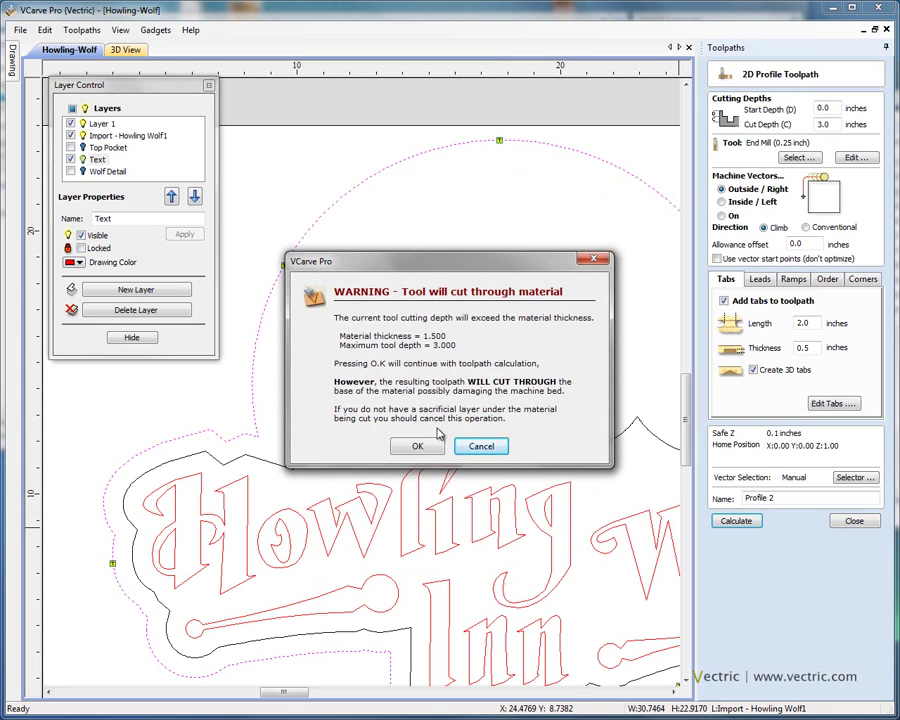
click(417, 446)
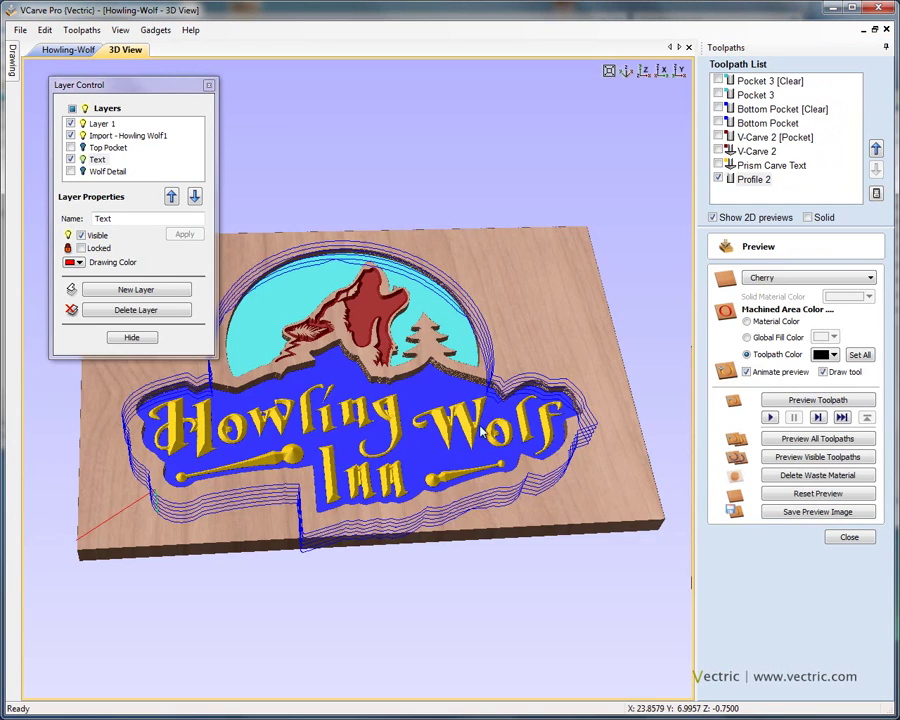
Step: Reopen the Profile 2 toolpath, set its cut depth to 1.5 inches and recalculate it
drag(440, 340, 538, 317)
double_click(755, 181)
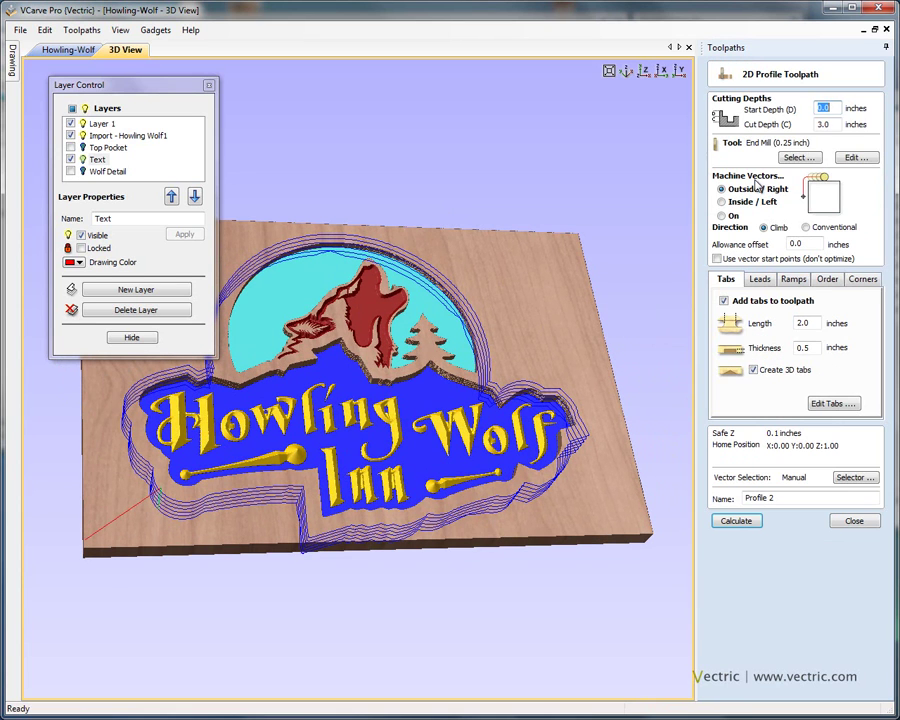
key(Tab)
click(736, 521)
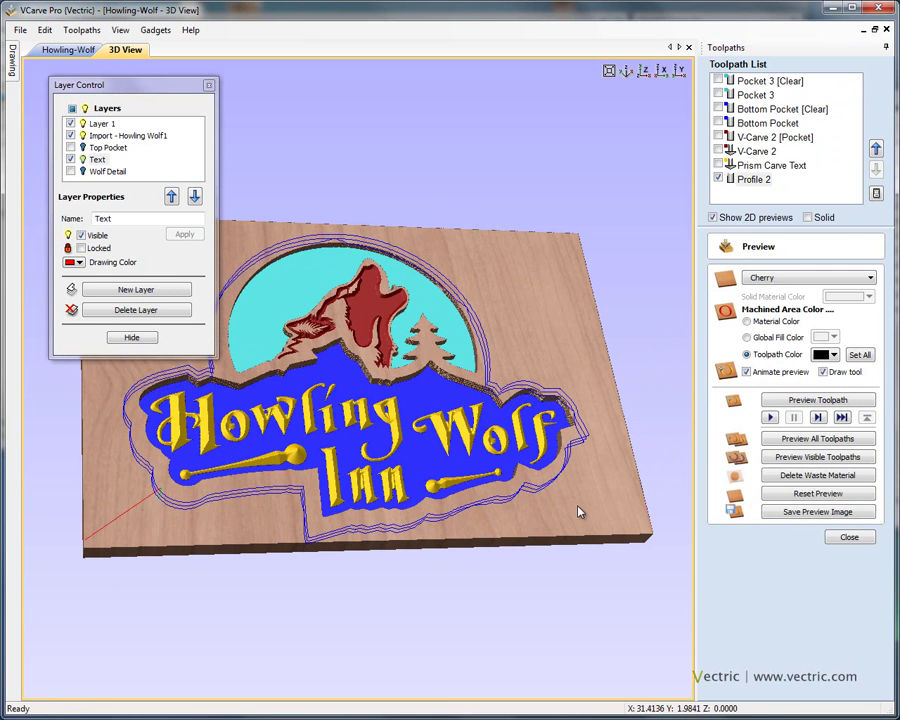
Step: Preview the Profile 2 toolpath and inspect the holding tabs around the sign's outer border up close
drag(413, 503, 395, 425)
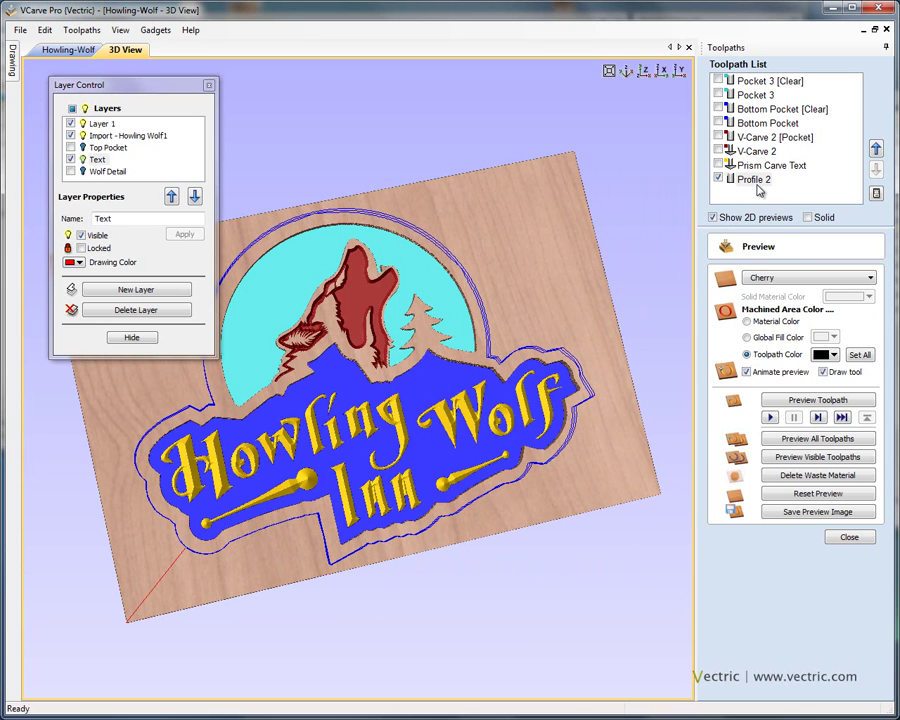
click(757, 184)
click(820, 403)
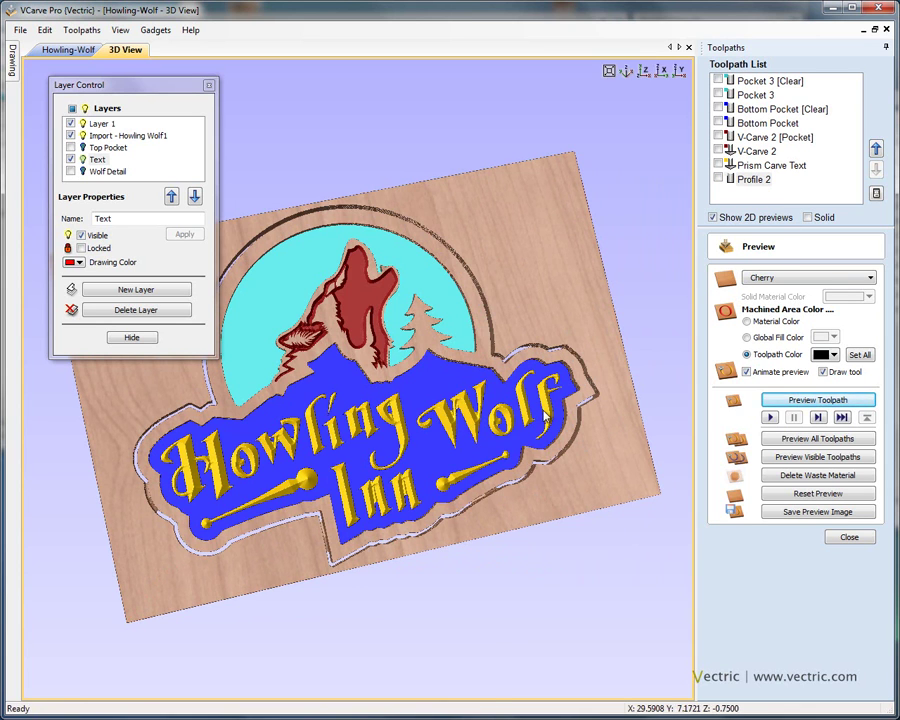
scroll(465, 465, up, 5)
drag(501, 435, 460, 395)
scroll(570, 572, up, 4)
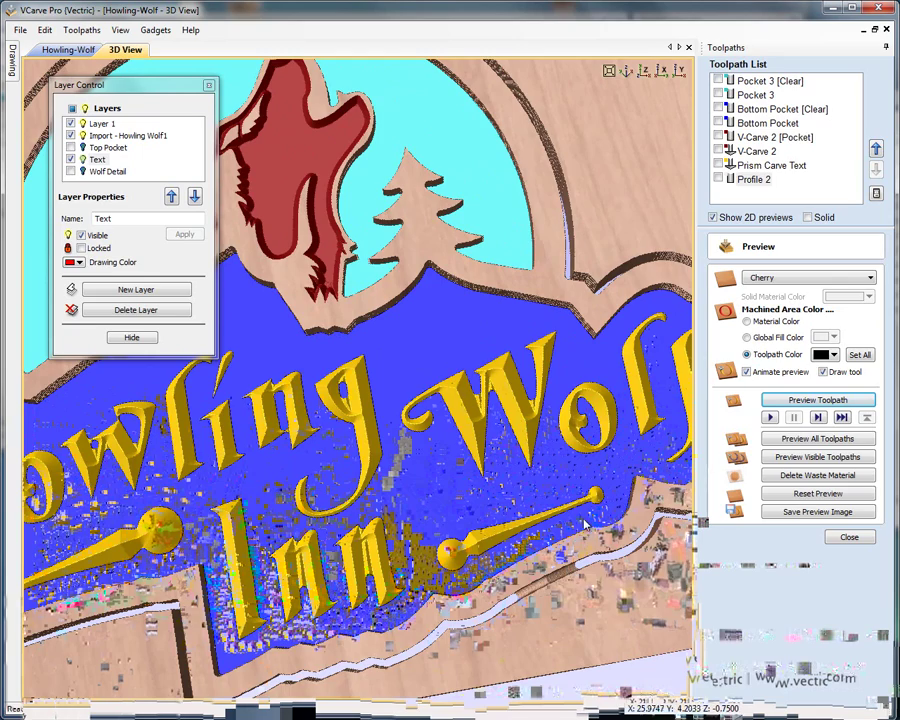
drag(490, 498, 394, 364)
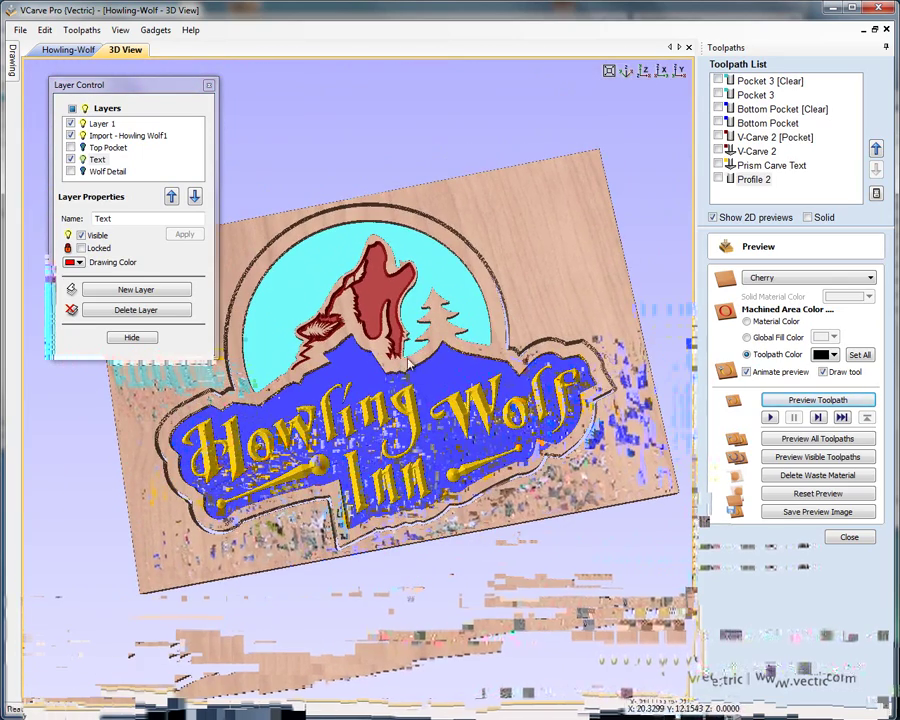
Step: Turn off the tabs in the Profile 2 toolpath and recalculate it
double_click(753, 181)
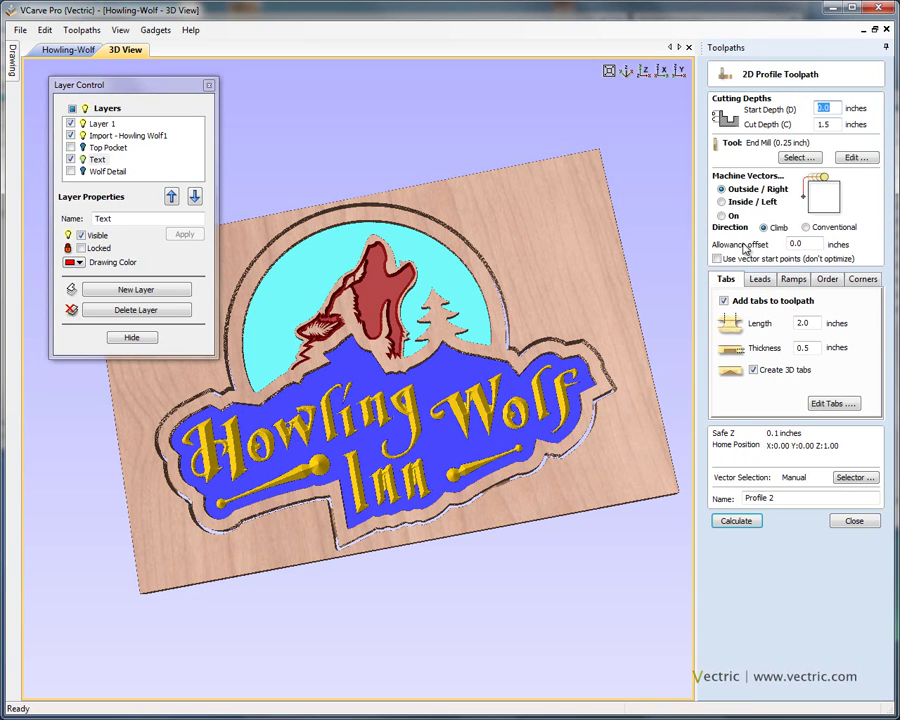
click(724, 301)
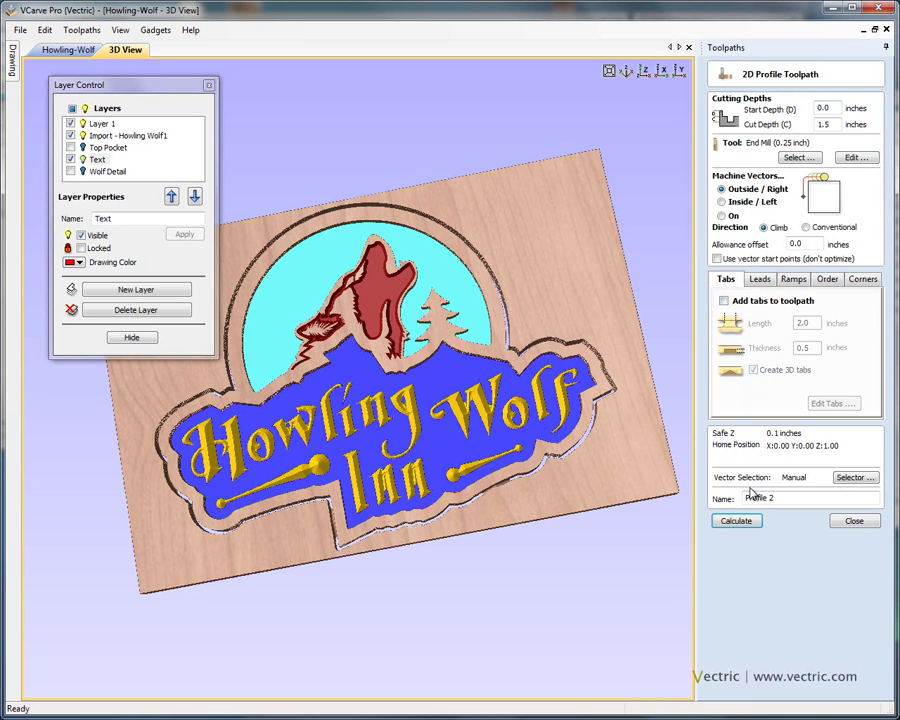
click(736, 520)
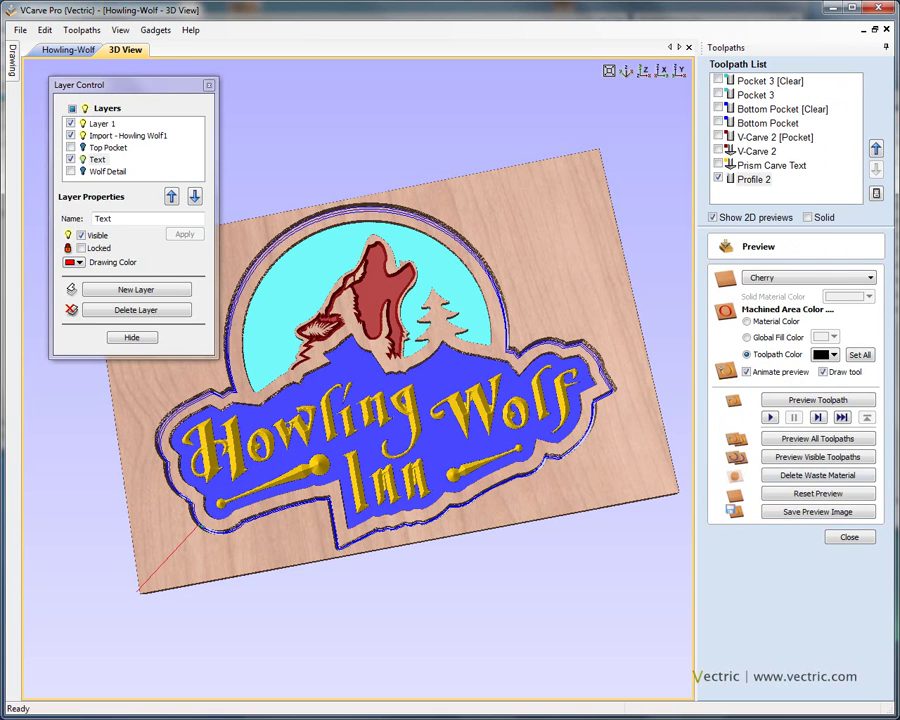
Step: Preview the tab-free Profile 2 toolpath and delete the waste material around the sign
click(828, 404)
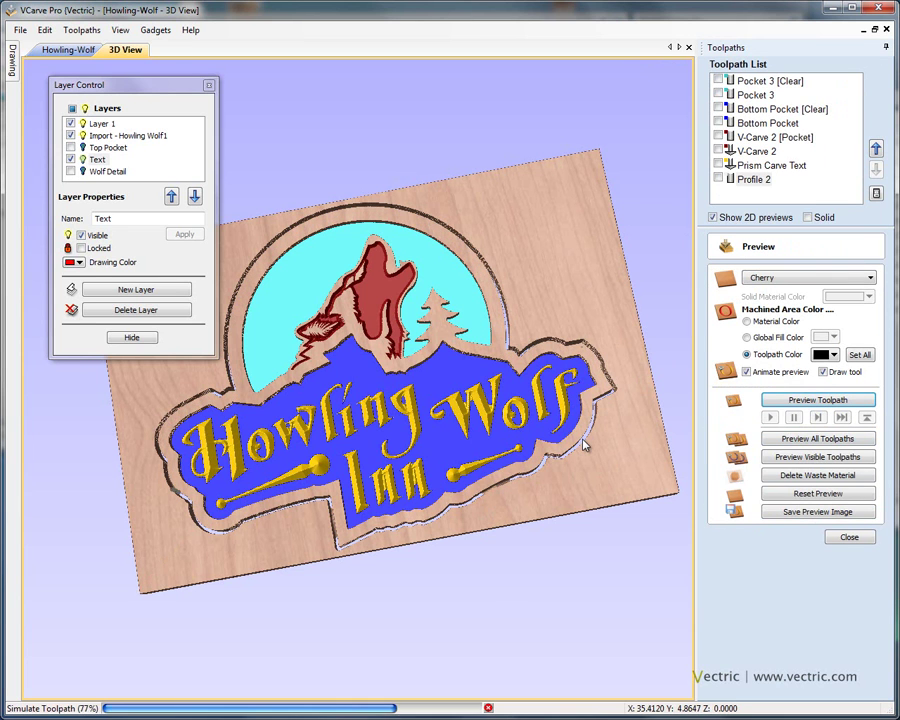
click(828, 477)
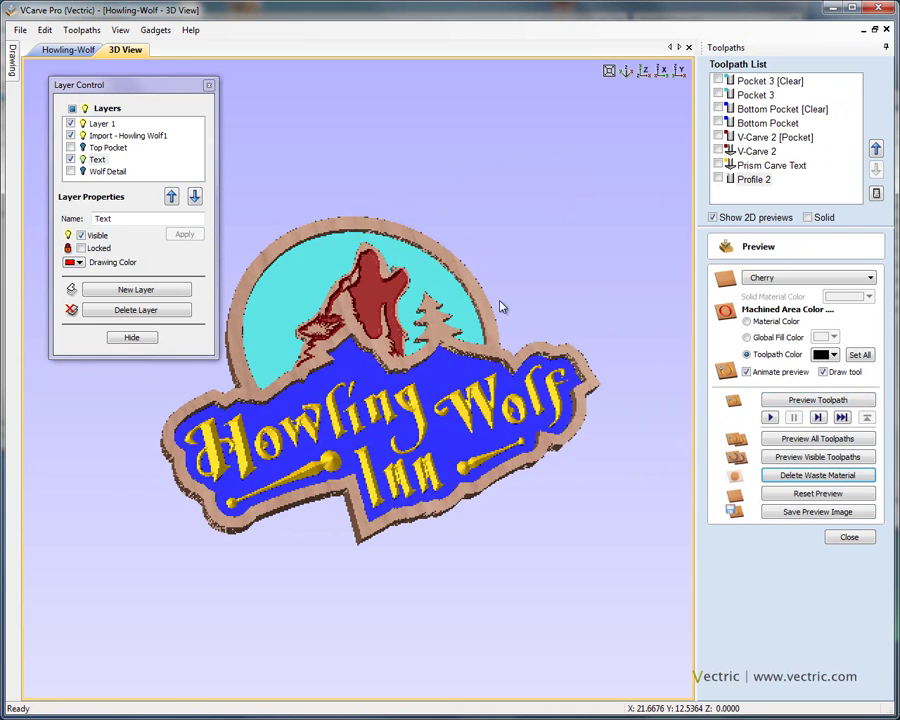
scroll(585, 422, up, 2)
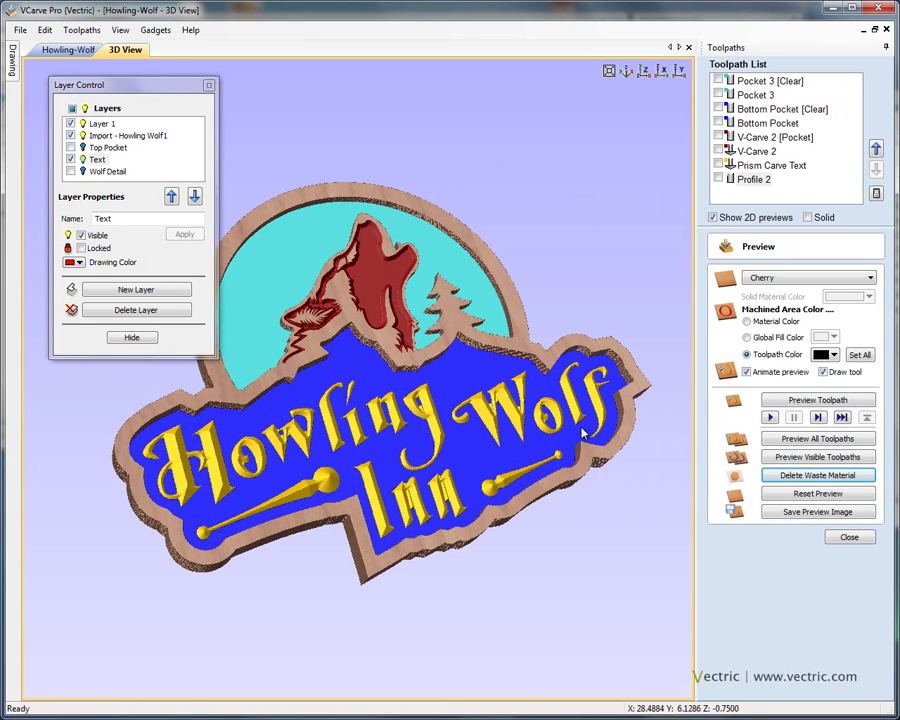
drag(465, 498, 532, 468)
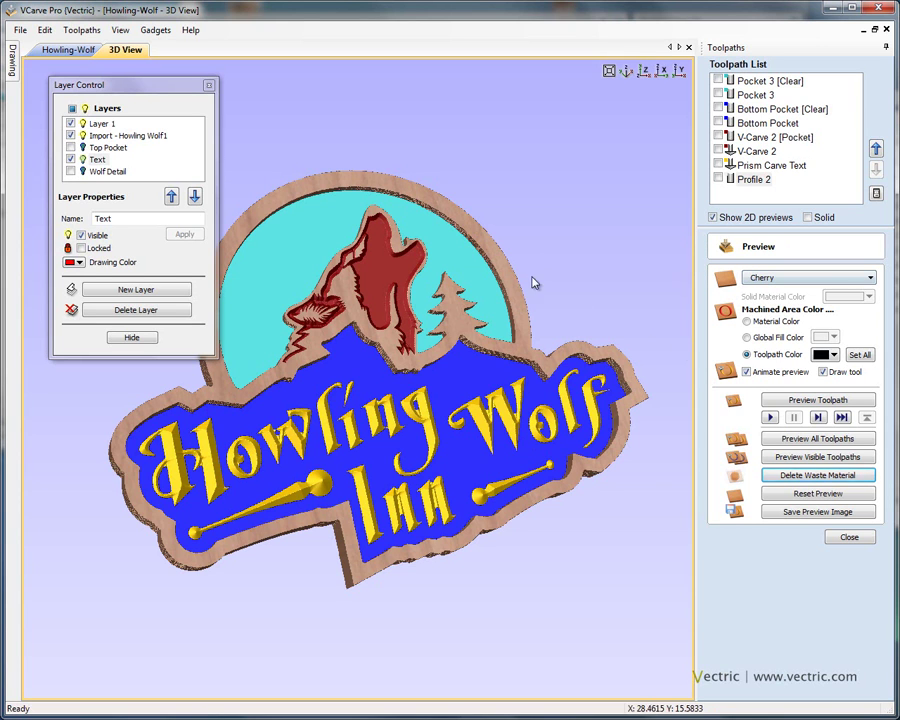
Step: Change the preview material from Cherry to a solid black colour and view the sign from another angle
click(876, 280)
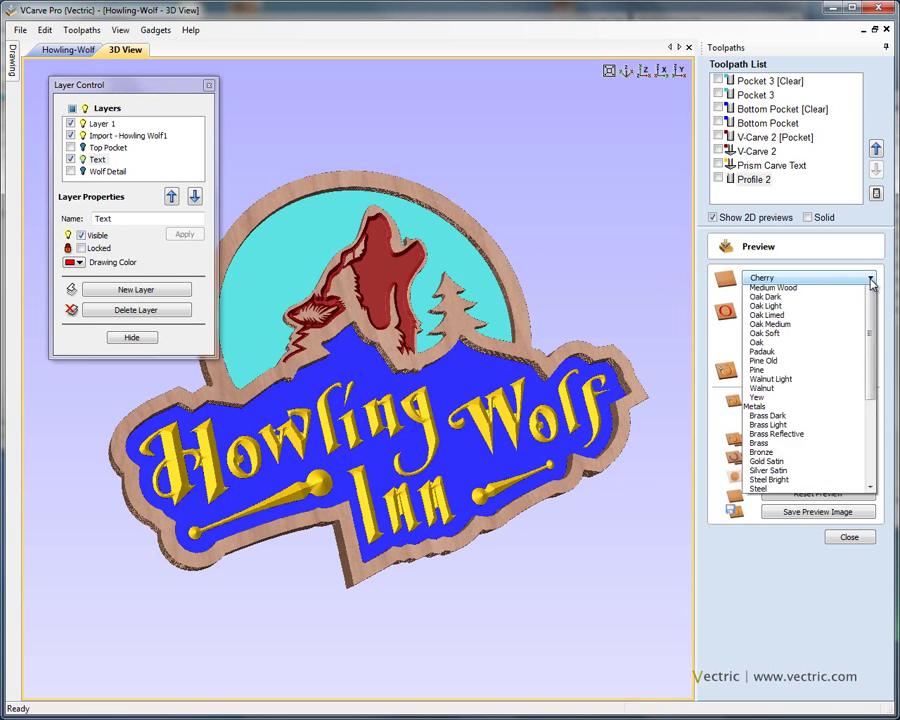
scroll(872, 345, up, 2)
scroll(875, 345, up, 2)
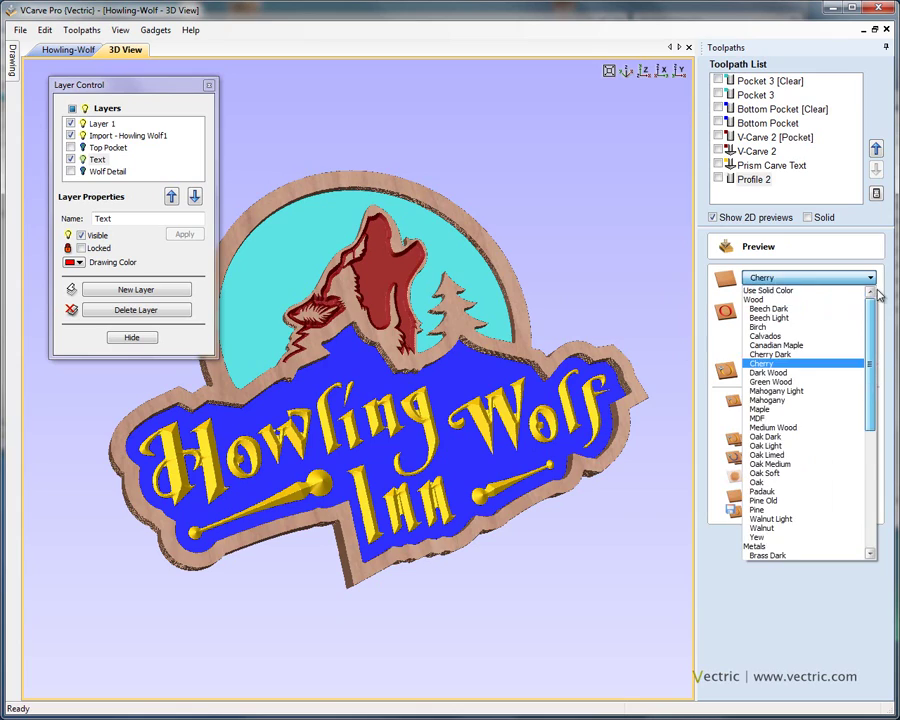
click(818, 289)
drag(458, 484, 580, 530)
Step: Check which image file types the preview can be saved as, cancel without saving, and close the preview settings
click(828, 515)
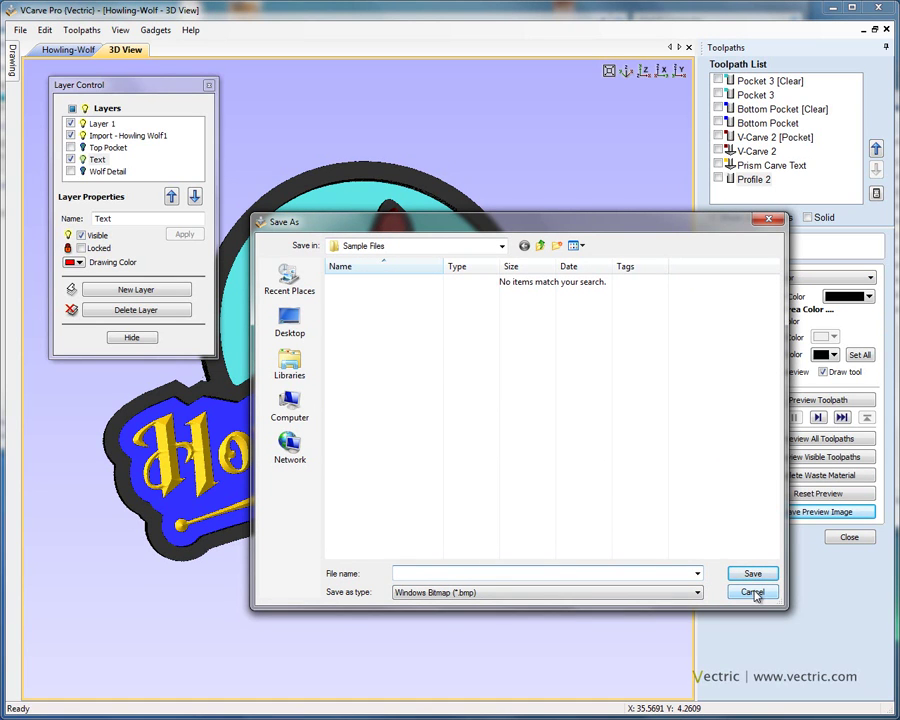
click(540, 596)
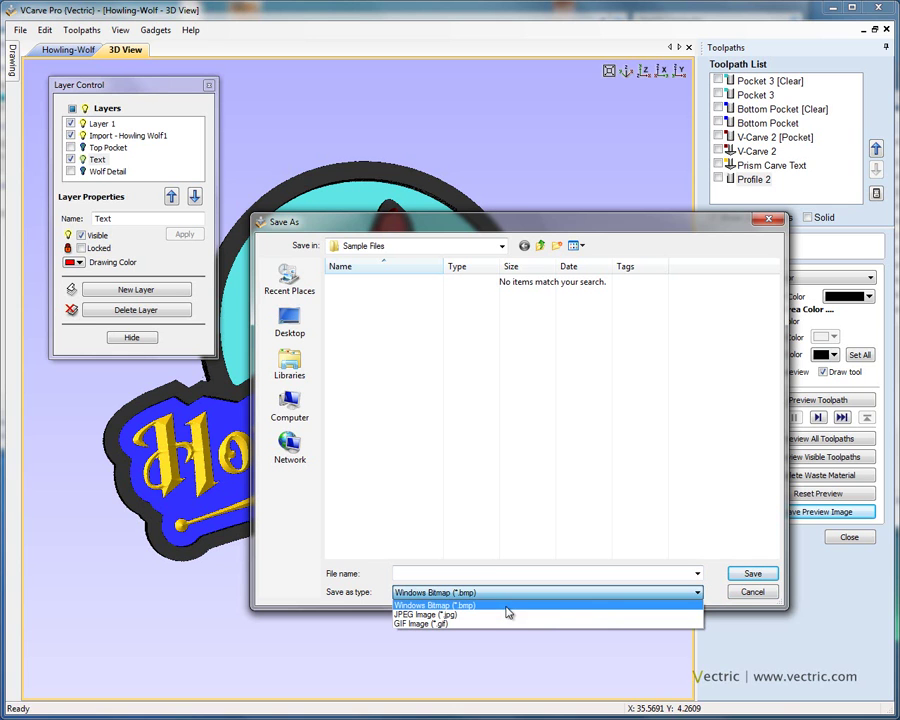
click(768, 596)
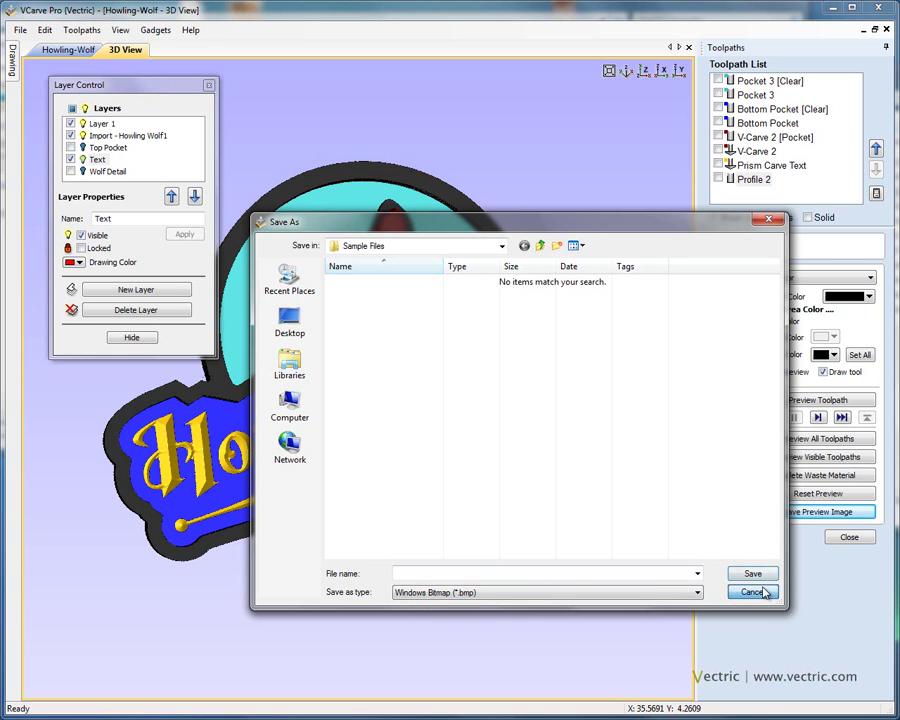
click(765, 591)
click(848, 538)
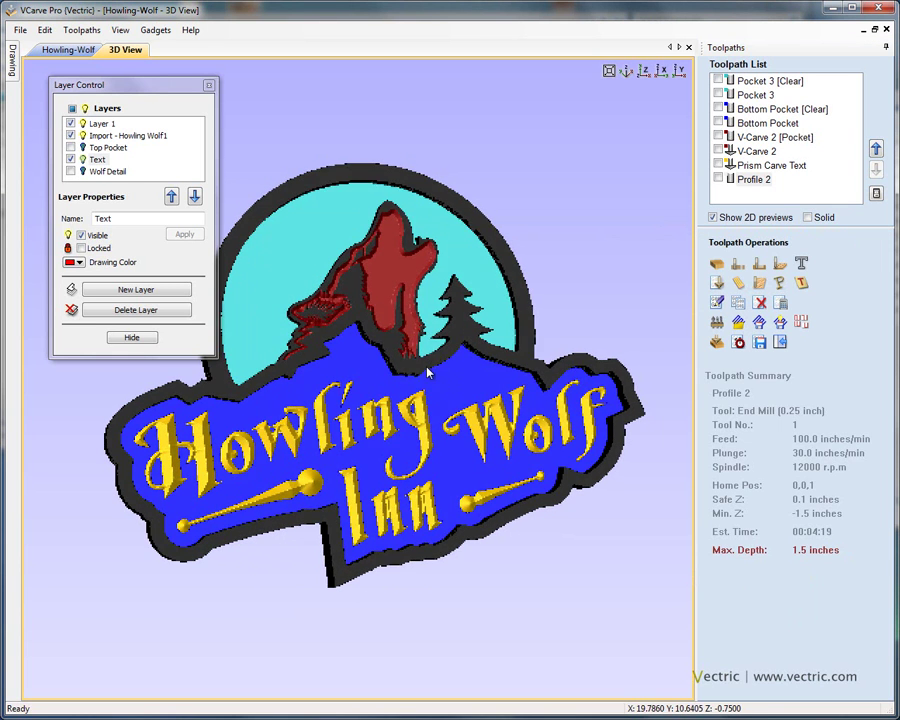
Step: Review the estimated total and individual machining times for all toolpaths
click(739, 341)
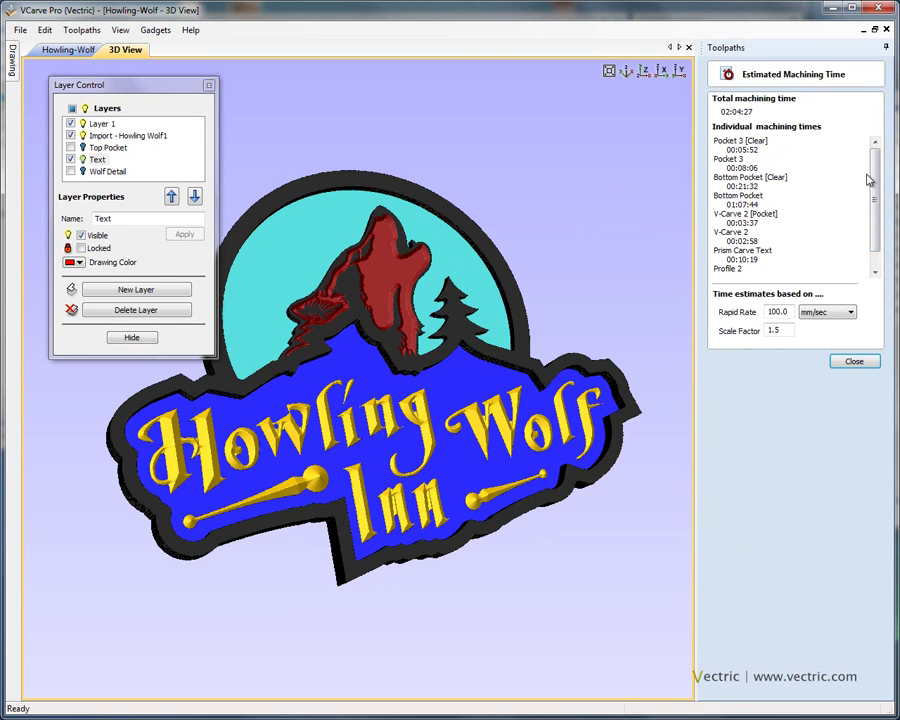
scroll(876, 192, down, 1)
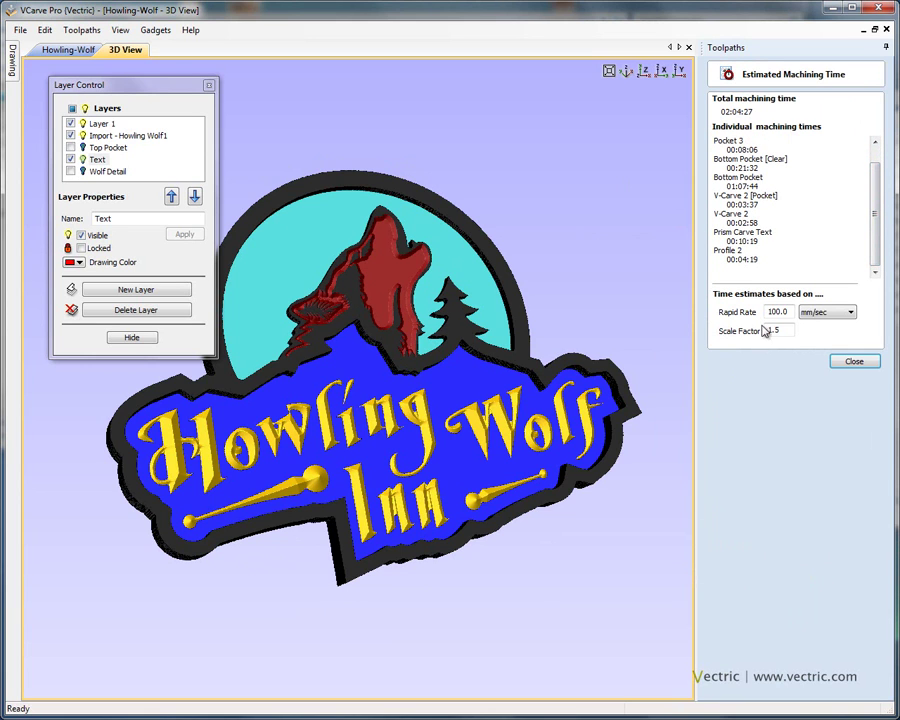
click(854, 361)
Step: Review the Save Toolpaths options for Pocket 3 [Clear] and close them without saving
click(760, 342)
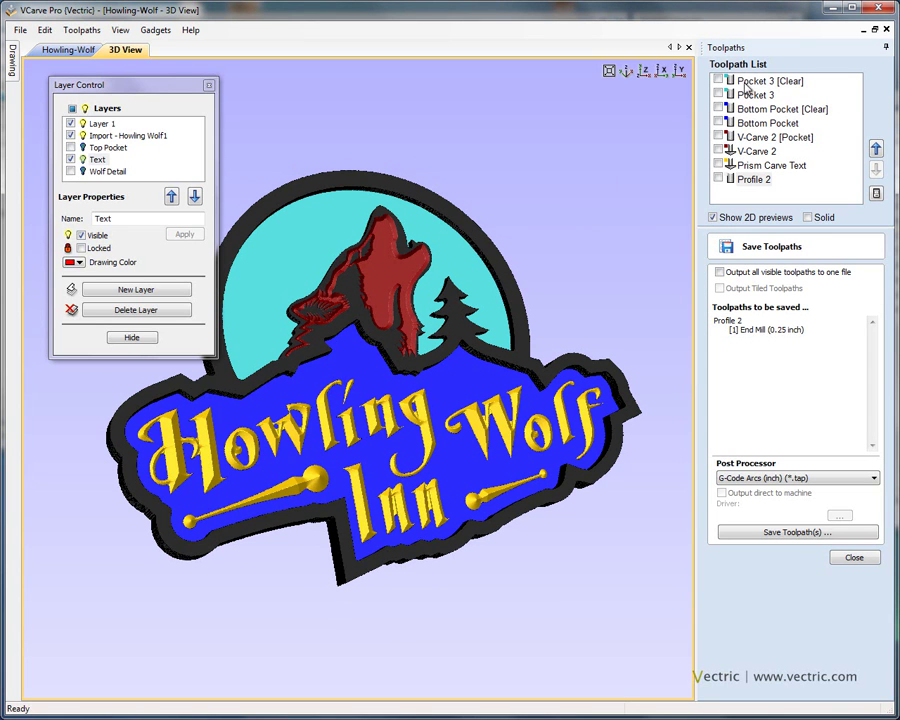
click(756, 84)
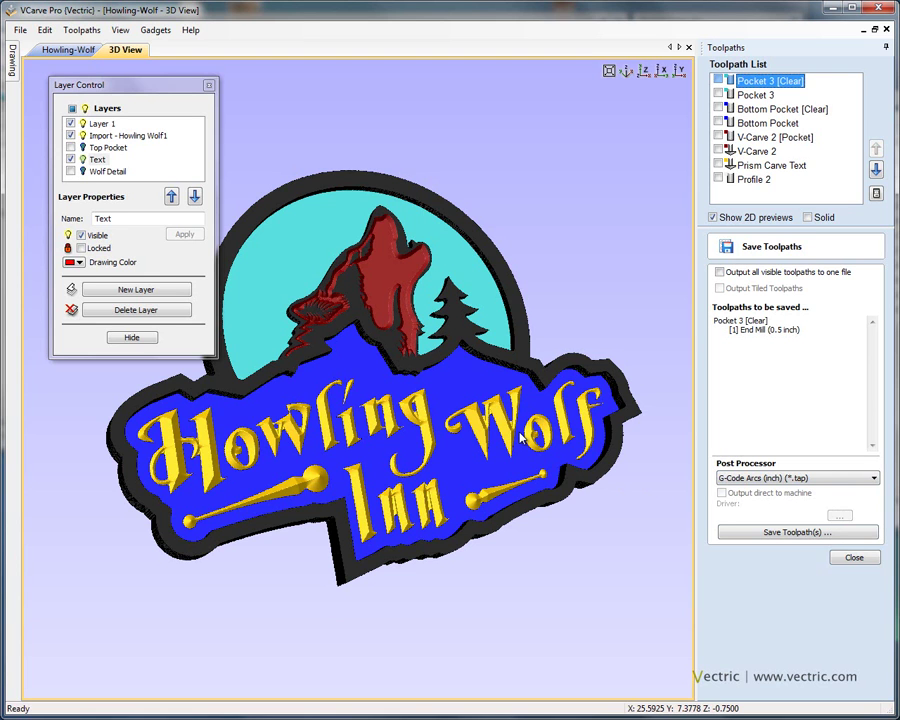
click(855, 558)
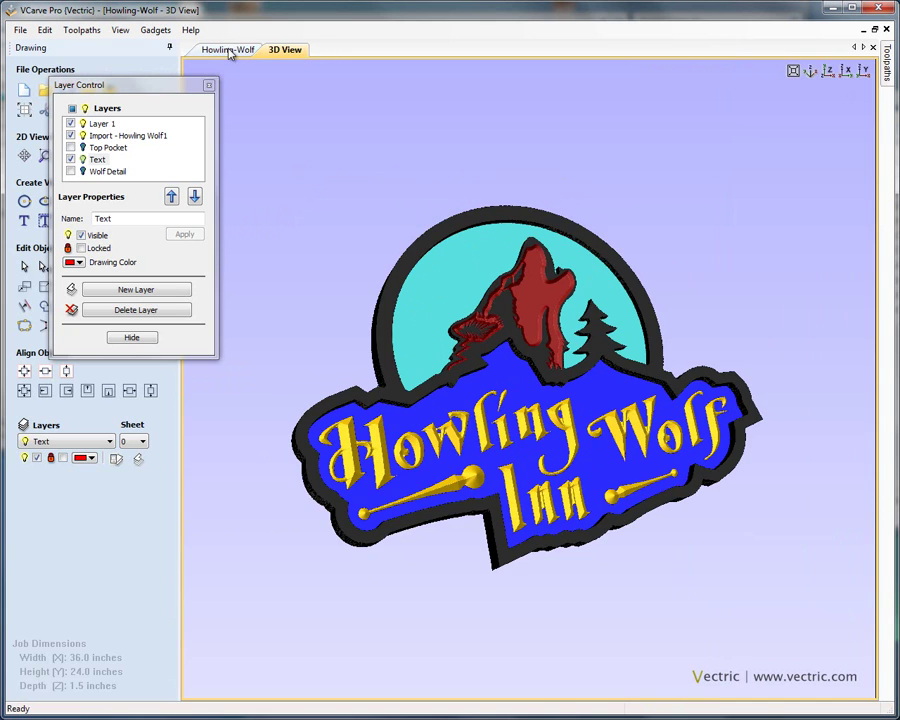
Step: Return to the 2D drawing and make all layers visible in the Layer Control
click(231, 50)
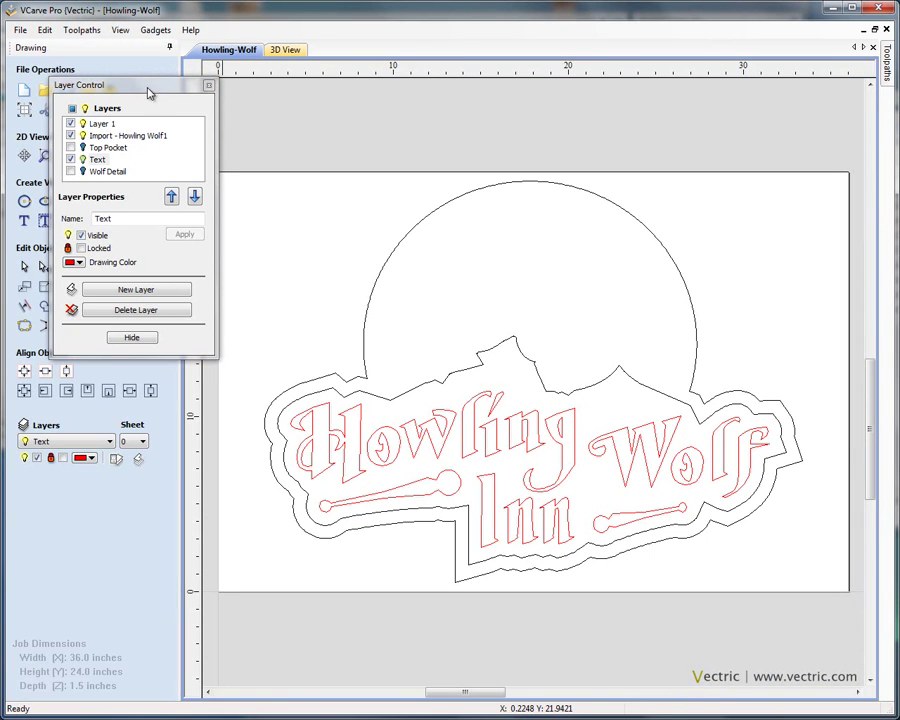
click(209, 85)
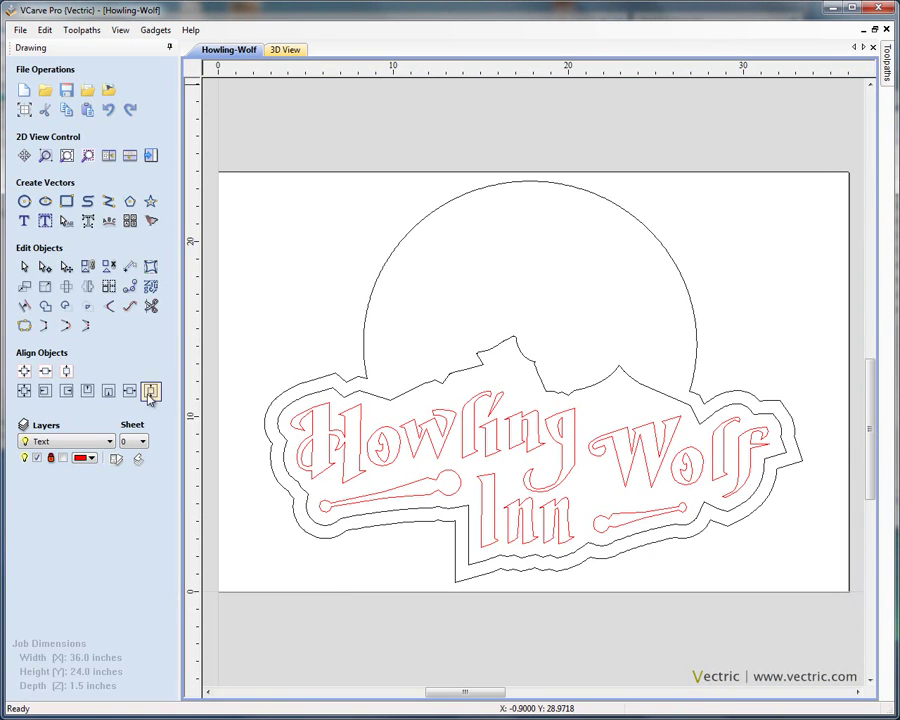
click(118, 460)
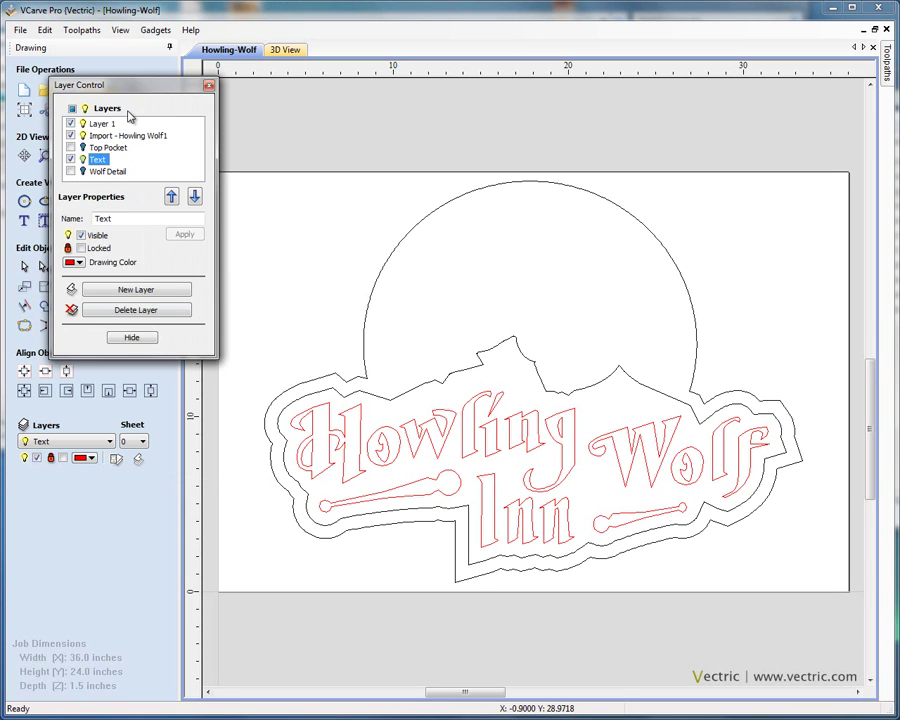
drag(146, 97, 143, 121)
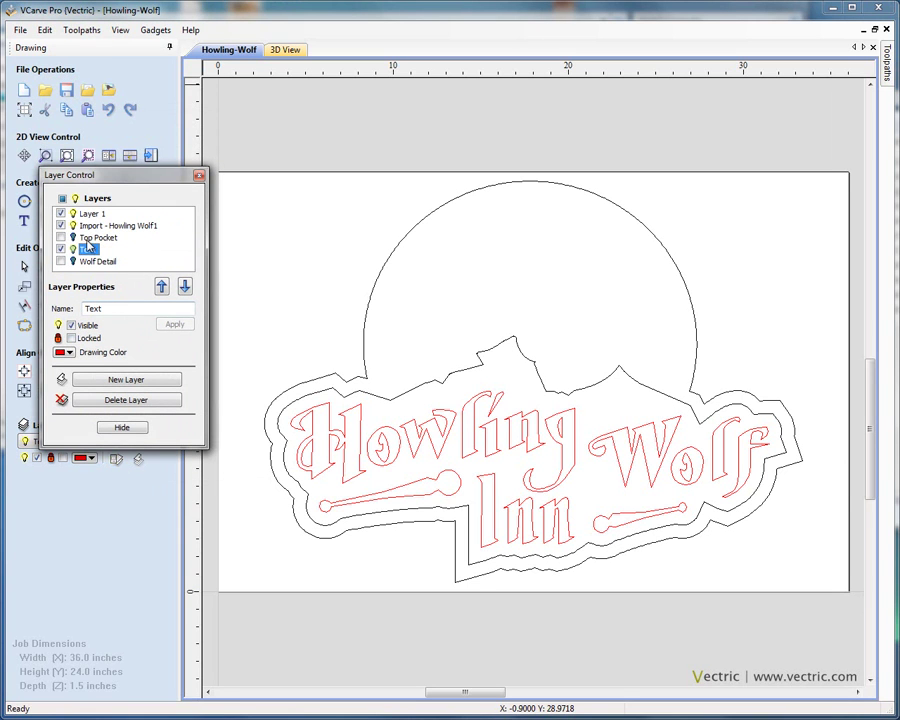
click(62, 199)
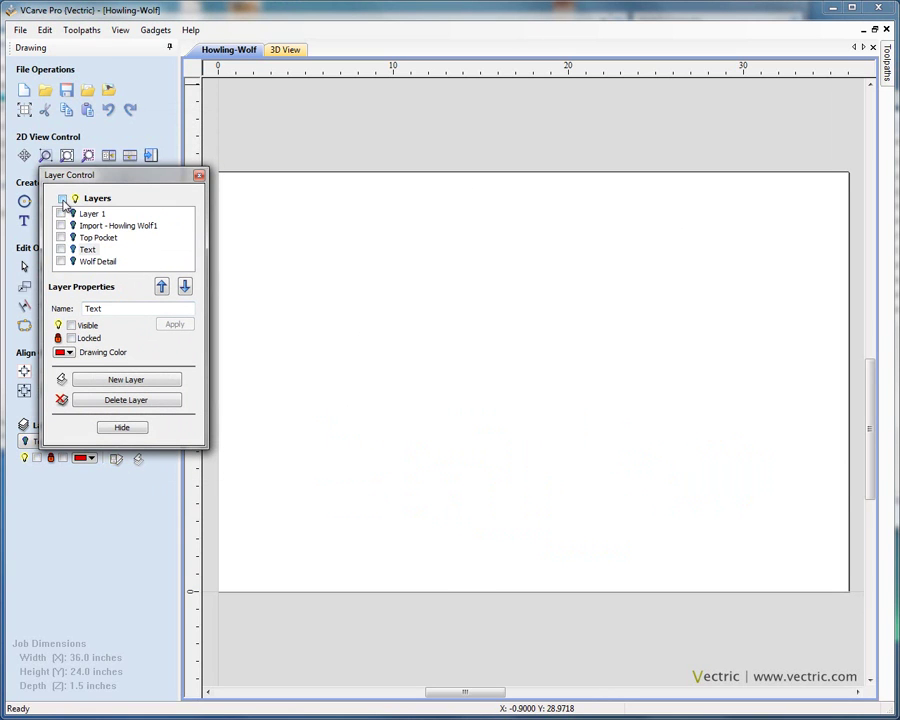
click(62, 199)
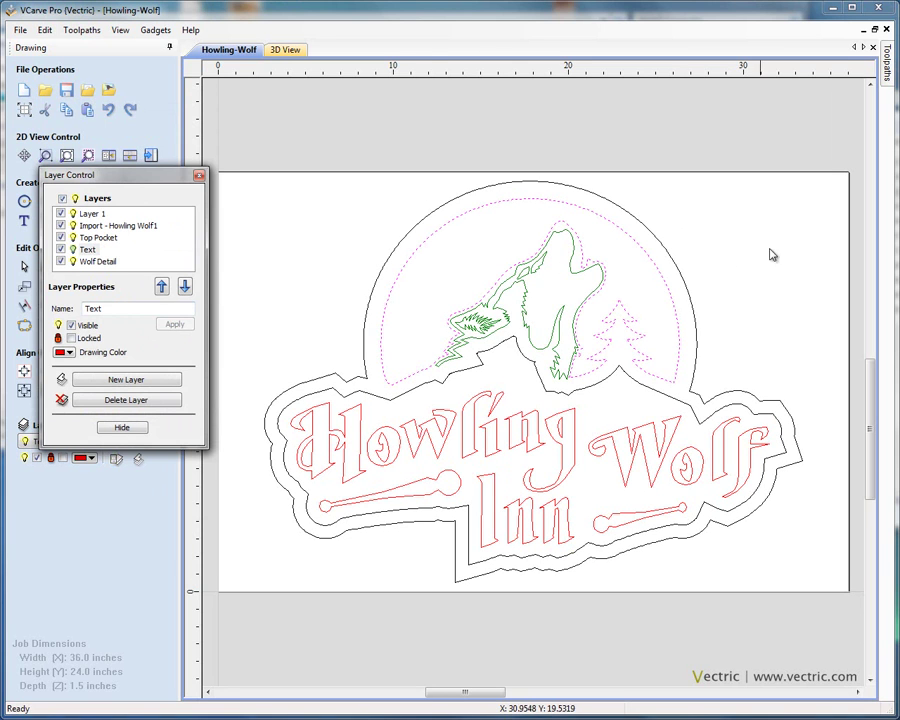
Step: Make Wolf Detail the active layer and toggle the Wolf Detail, Text and Top Pocket layers off and on to check their vectors
click(104, 262)
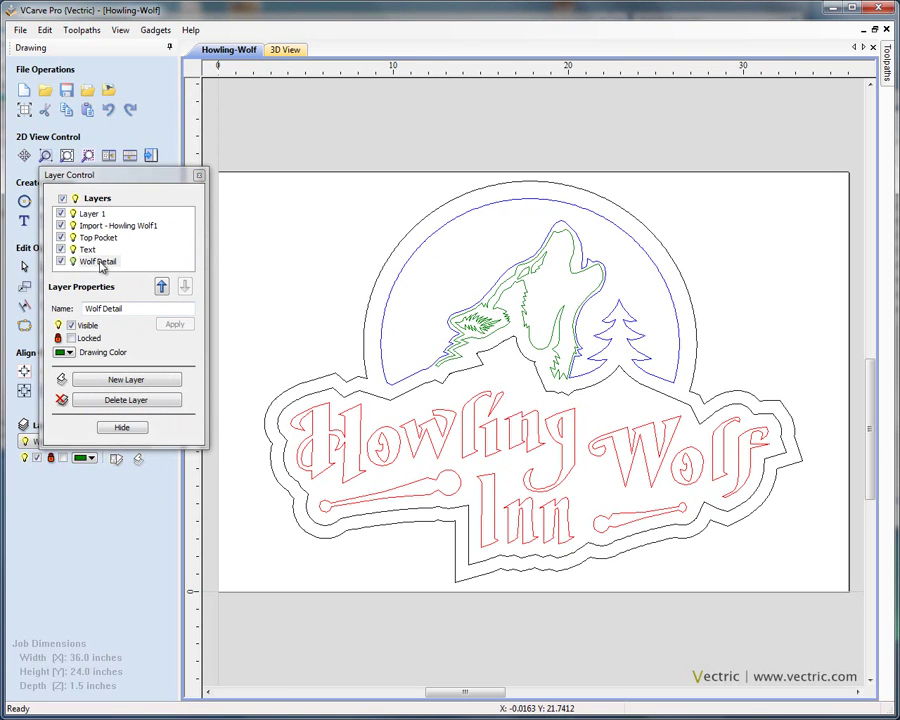
click(61, 261)
click(61, 261)
click(61, 249)
click(61, 249)
click(61, 250)
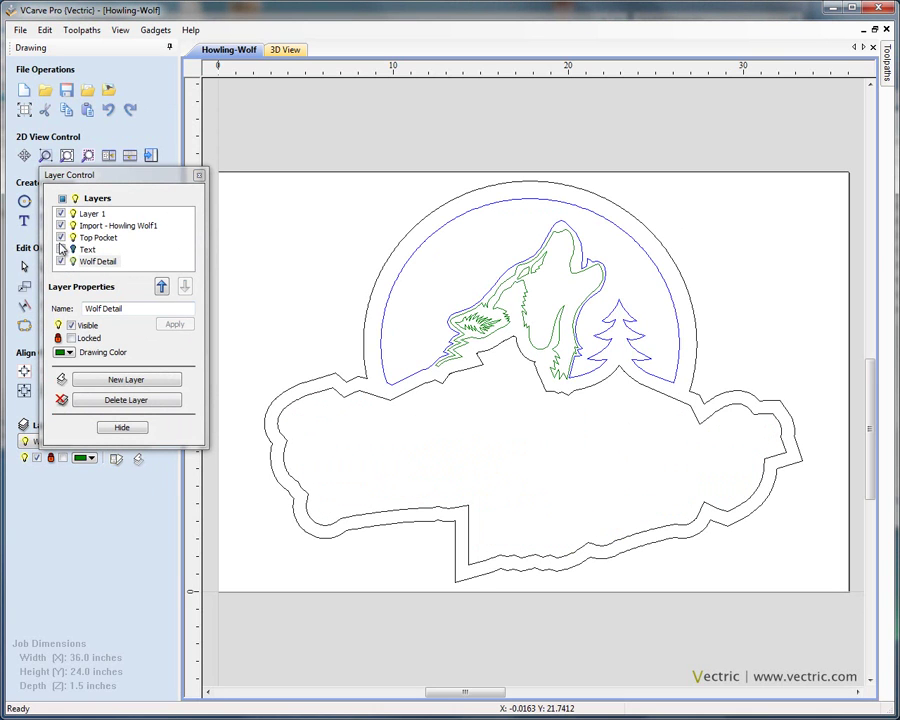
click(61, 249)
click(61, 237)
click(61, 237)
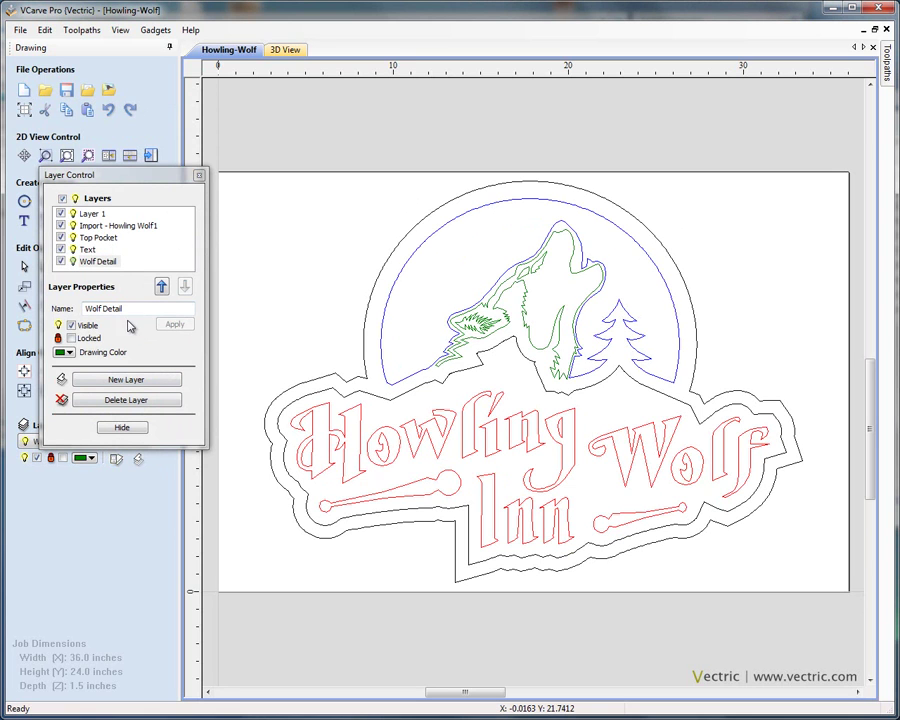
click(124, 429)
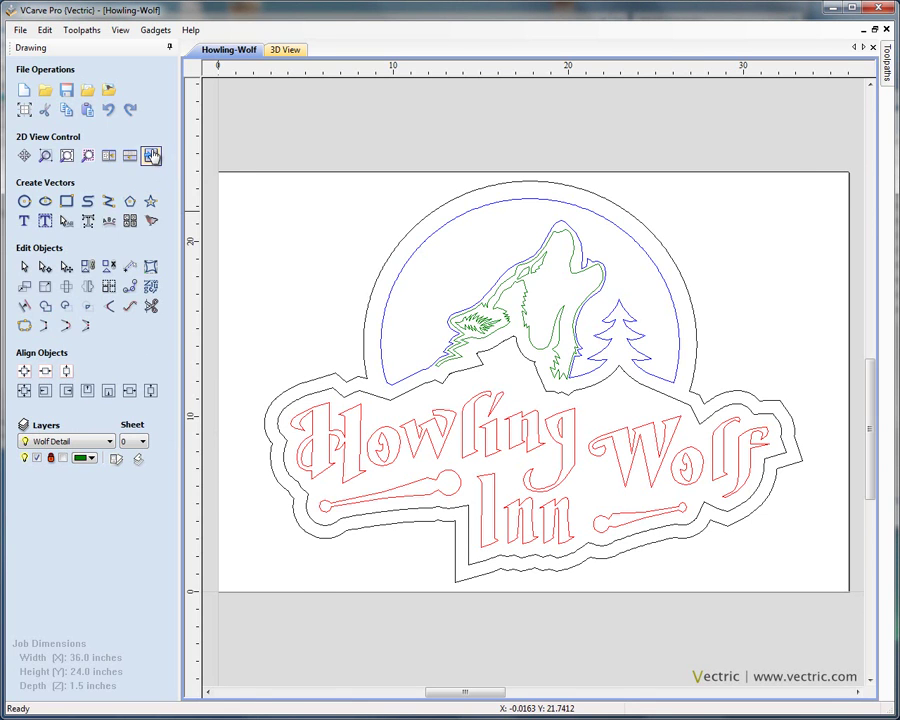
Step: Switch to the toolpath layout and select Pocket 3 [Clear] to identify the vectors it uses
click(151, 155)
click(752, 84)
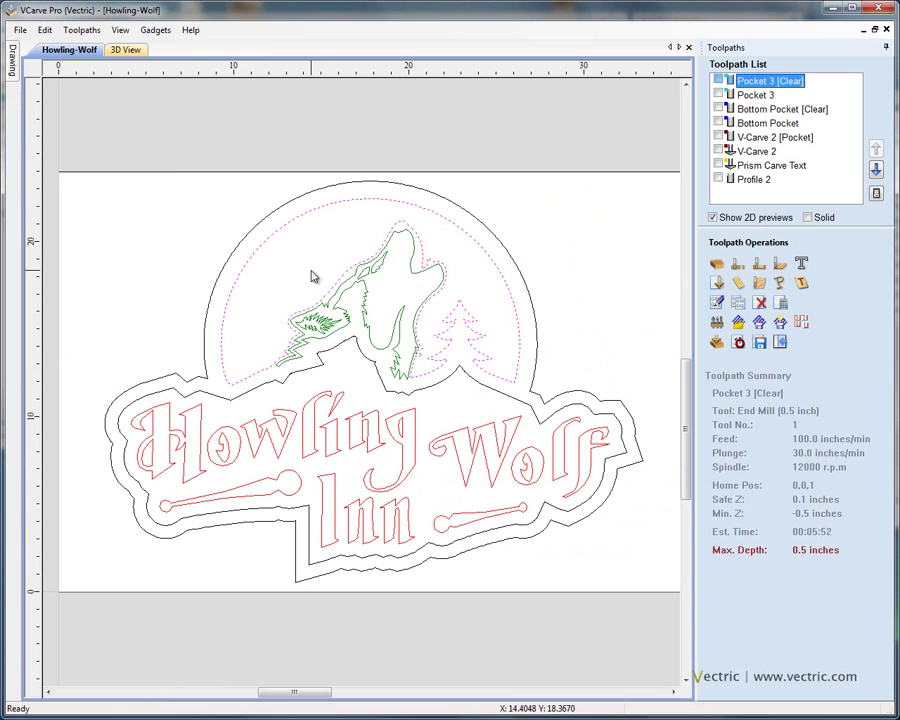
Step: Select Pocket 3, Bottom Pocket [Clear], V-Carve 2 [Pocket], Prism Carve Text and Profile 2 one by one to identify the vectors each uses
click(756, 95)
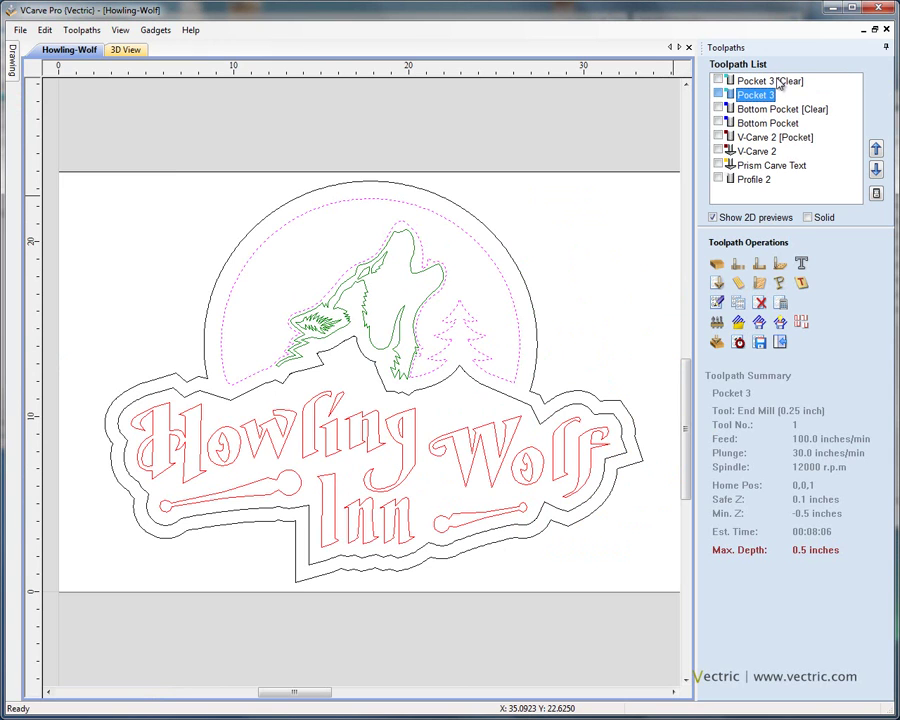
click(770, 111)
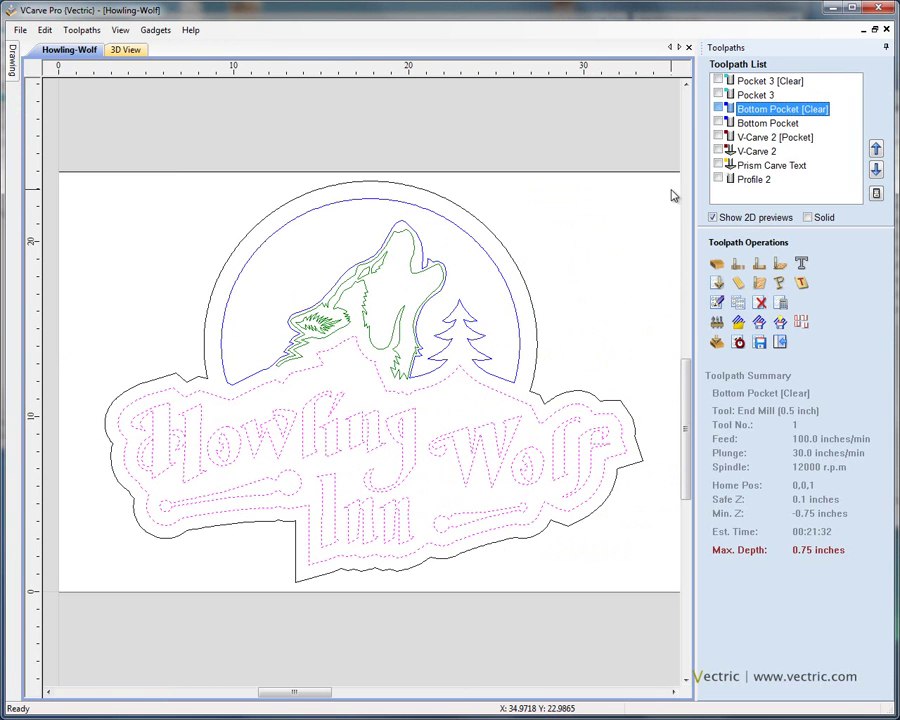
click(772, 139)
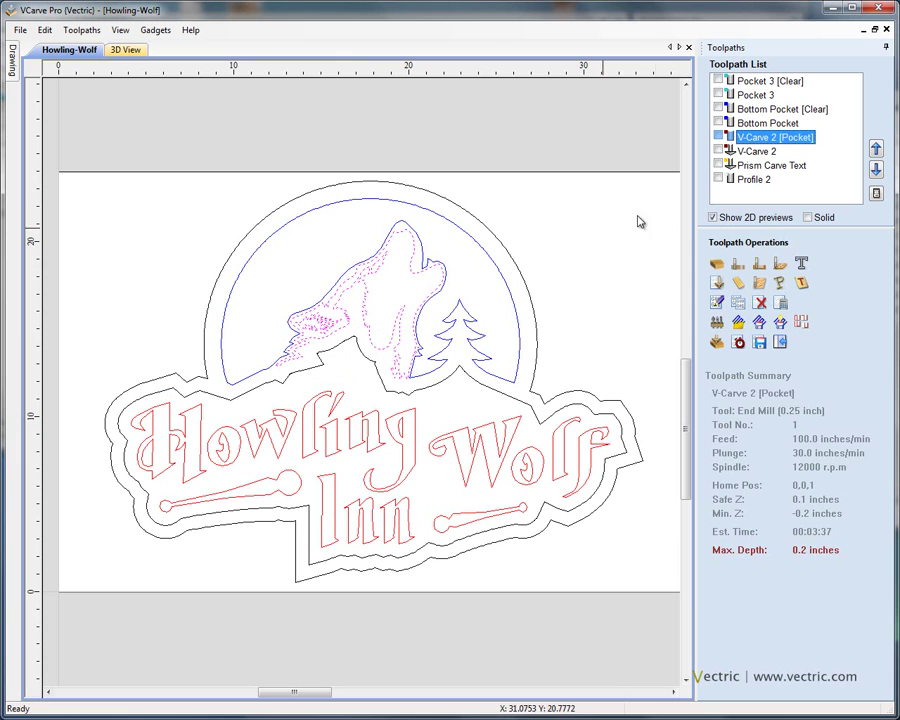
click(777, 166)
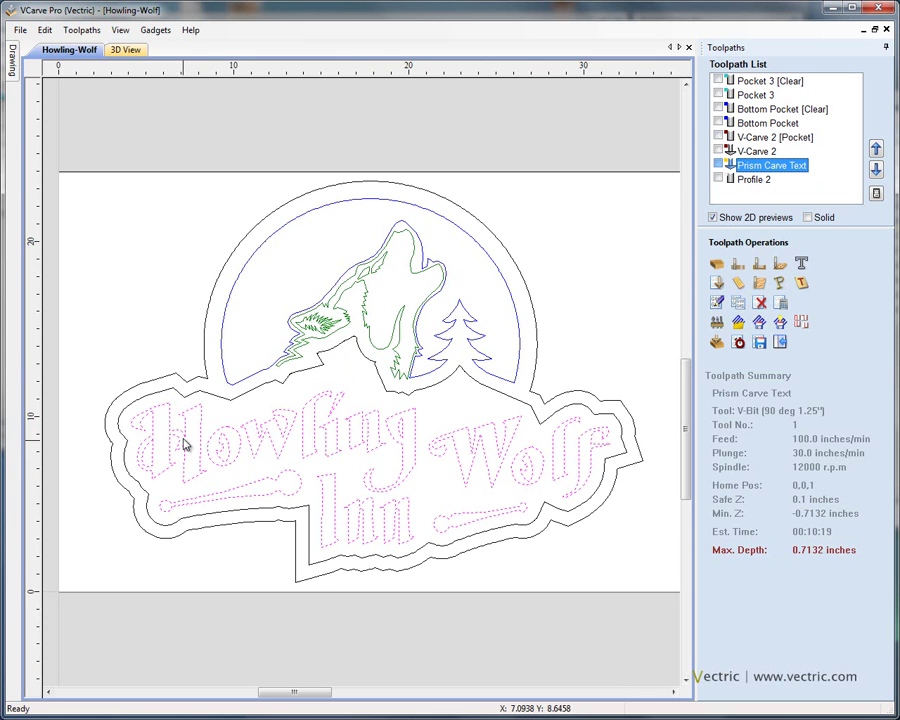
click(755, 185)
Step: Switch to the 3D view, open the toolpath preview and set the V-Carve 2 [Pocket] toolpath color to white
click(140, 53)
scroll(554, 340, up, 2)
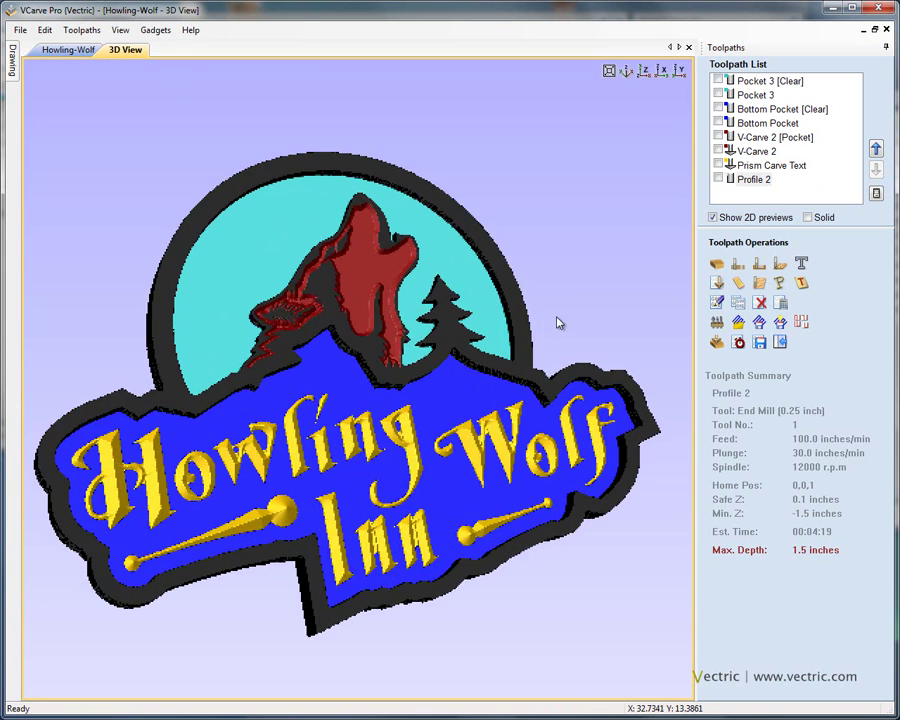
drag(518, 360, 500, 300)
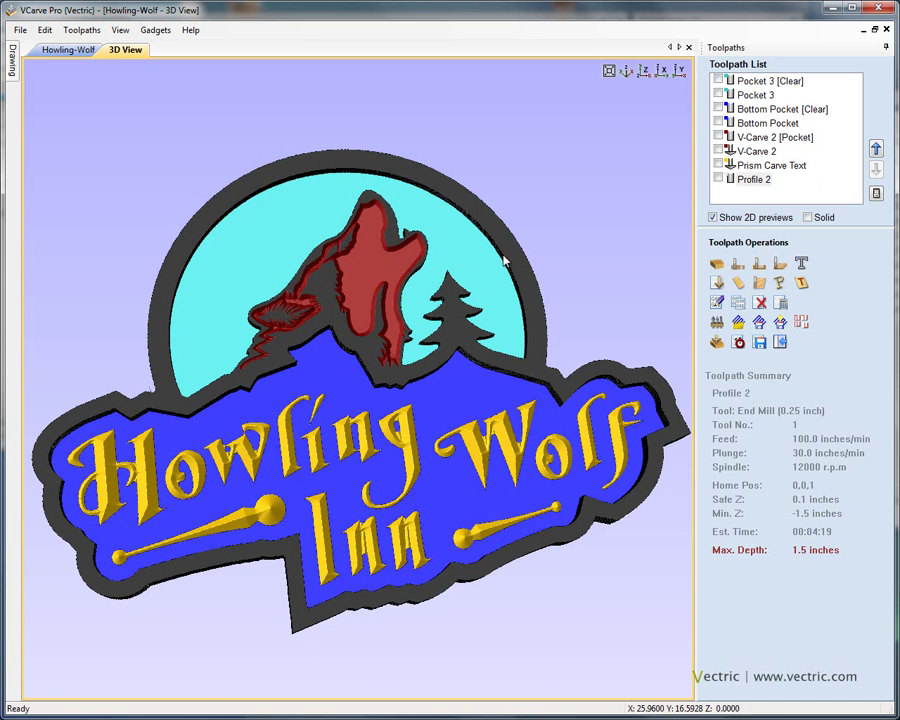
click(753, 186)
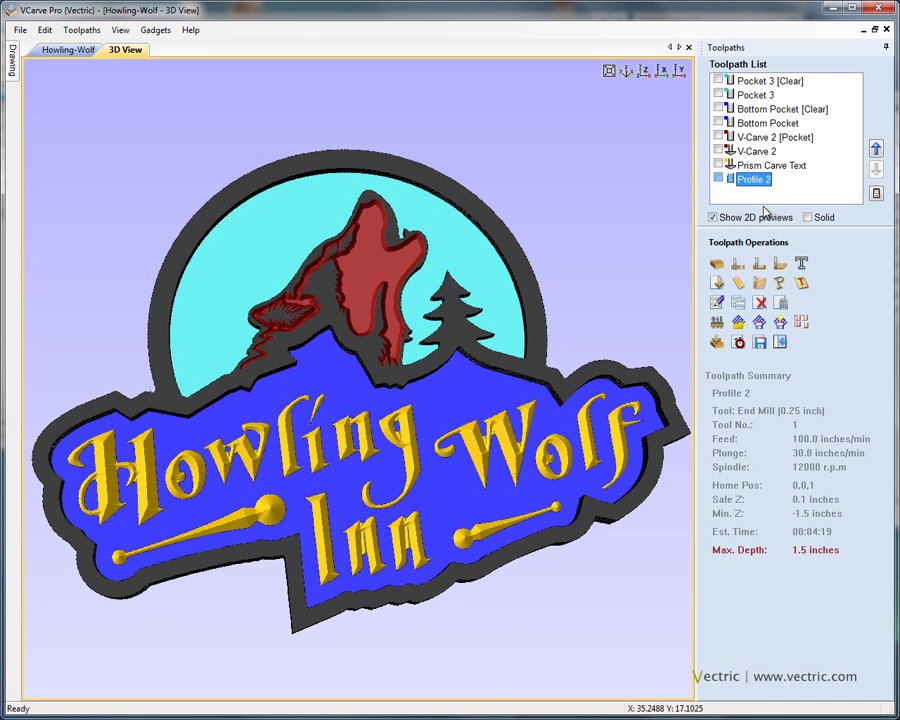
click(717, 342)
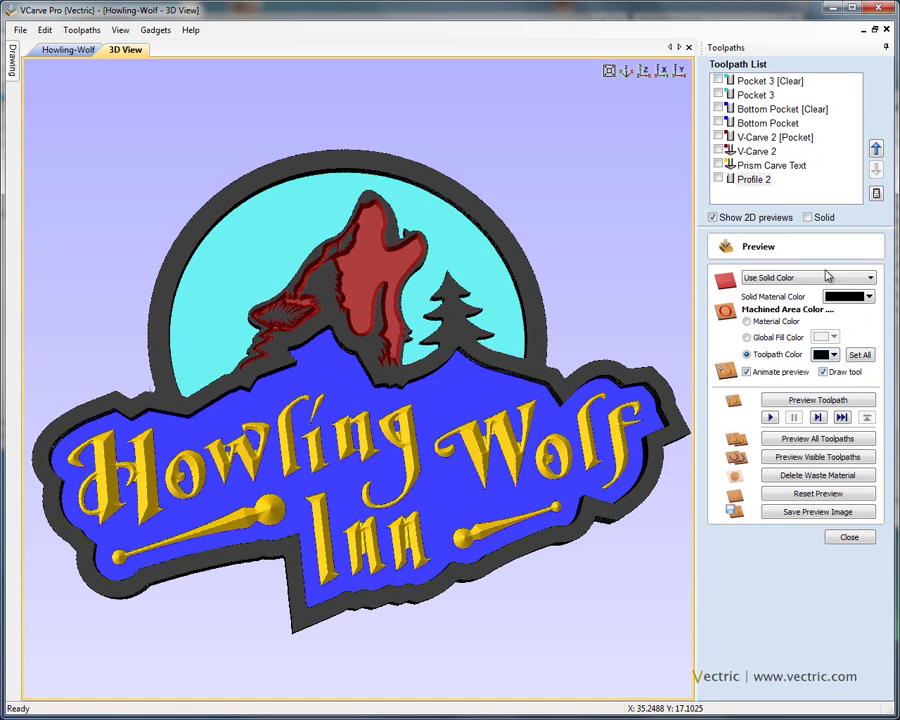
click(771, 139)
click(771, 142)
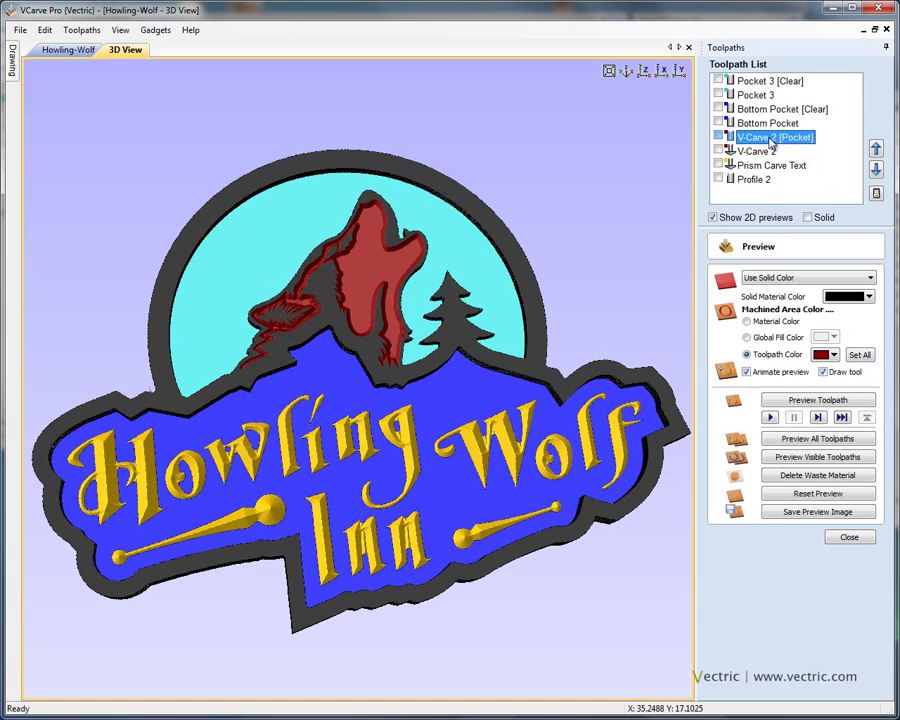
click(835, 356)
click(897, 443)
Step: Set the V-Carve 2 toolpath color to white and inspect the recoloured wolf in the 3D preview
click(740, 152)
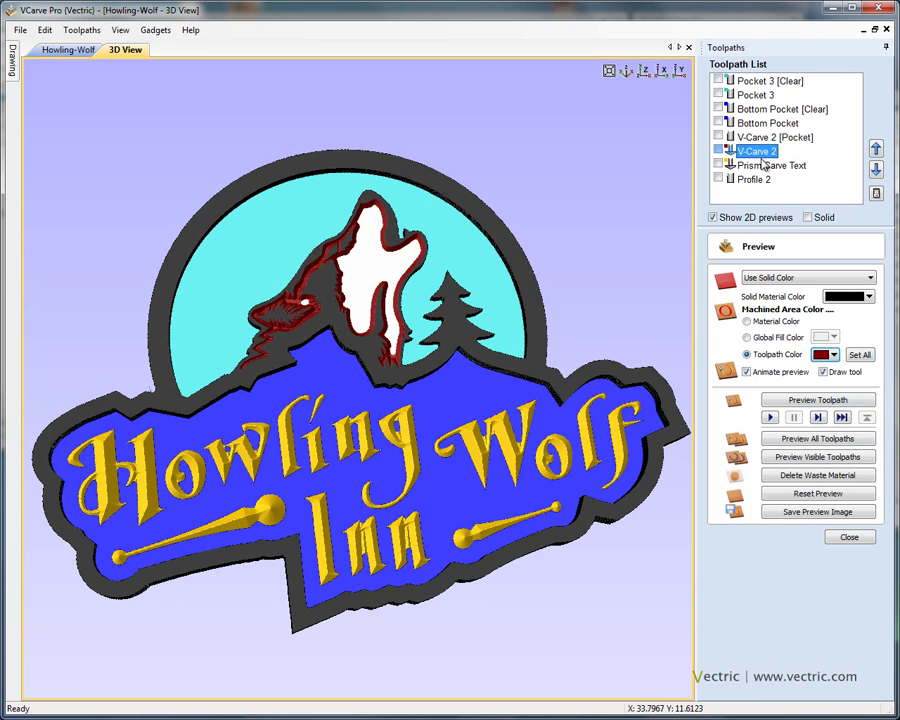
click(835, 356)
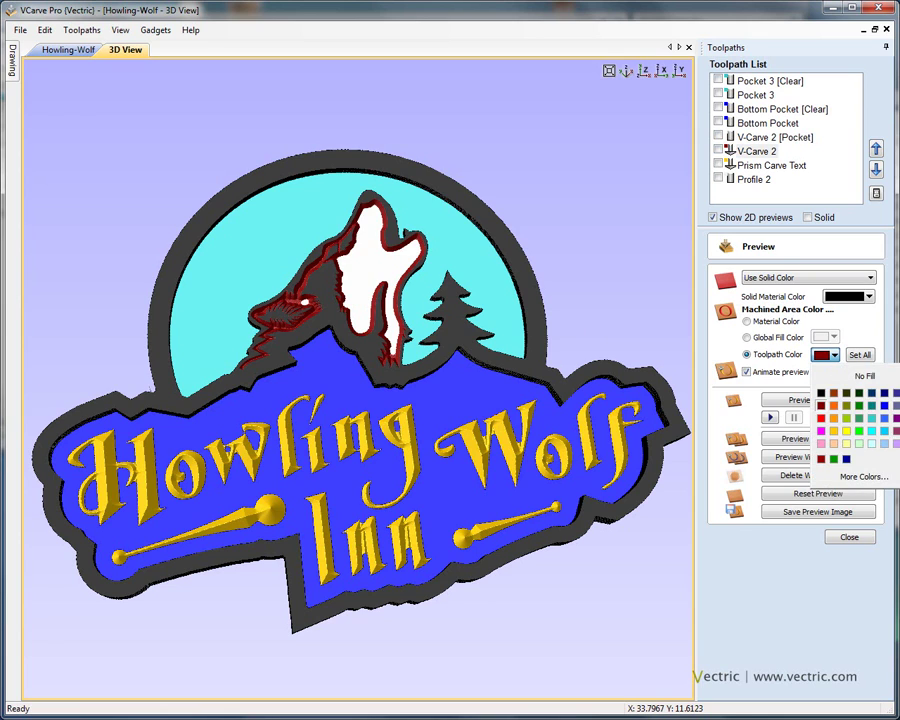
click(880, 445)
drag(436, 592, 416, 546)
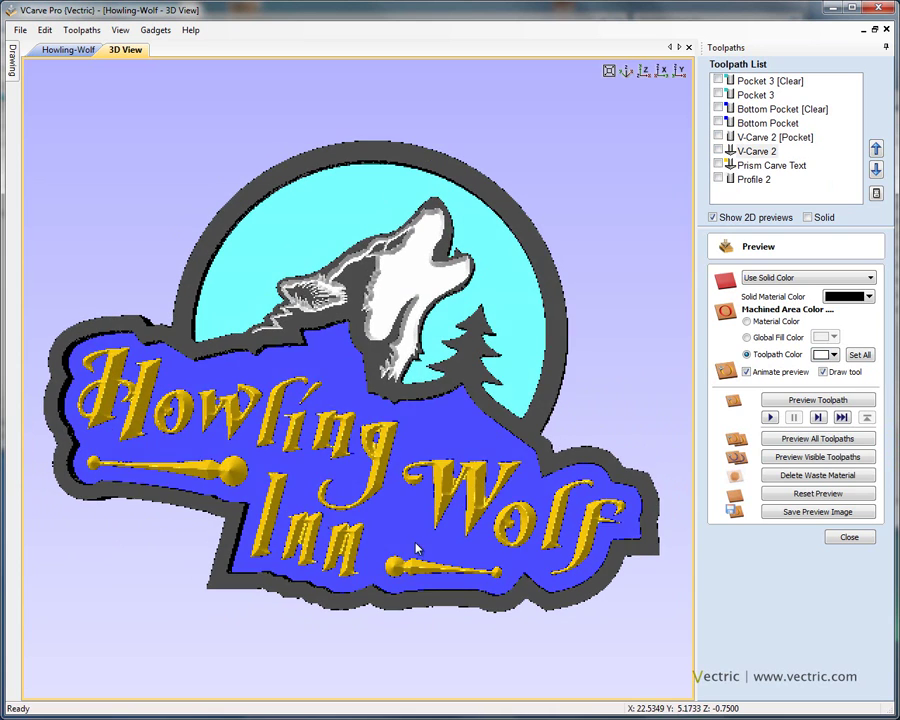
Step: Review the image file formats offered for saving the preview image and cancel without saving
click(815, 513)
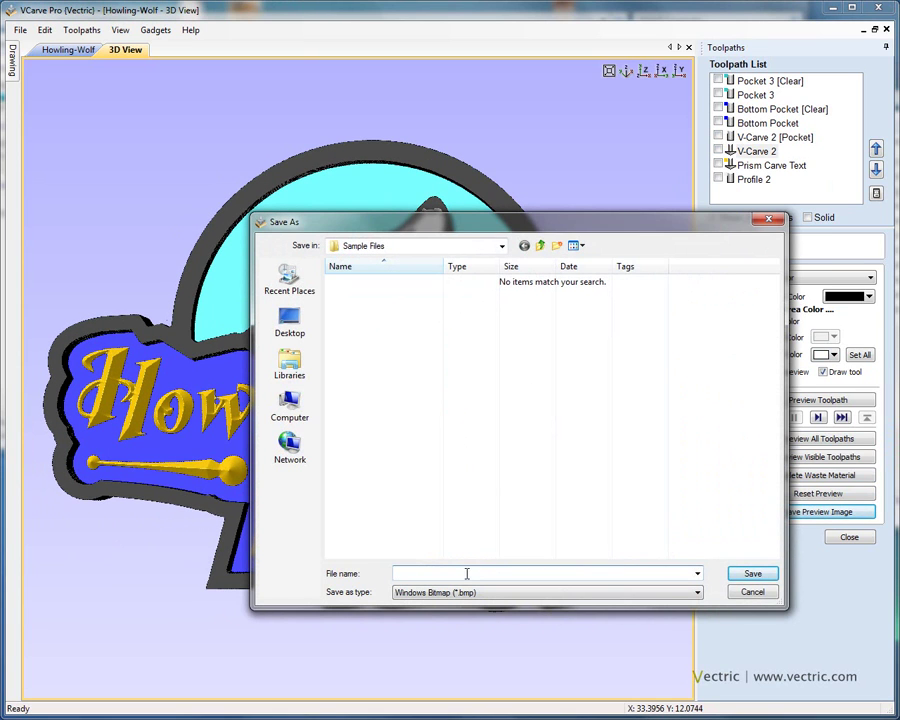
click(476, 596)
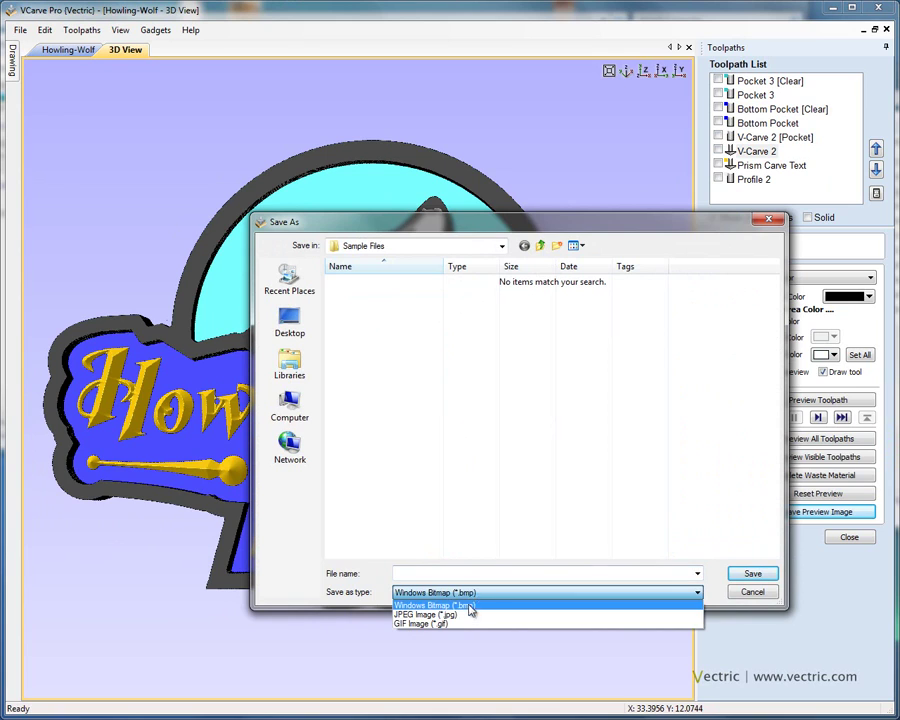
click(745, 594)
click(745, 594)
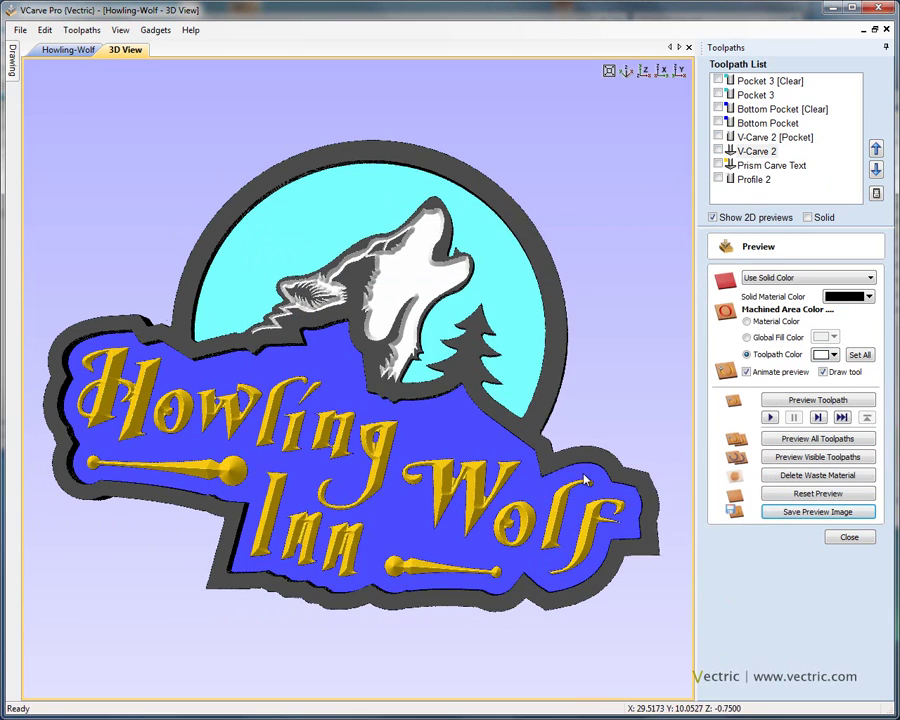
Step: Close the toolpath preview and open the Save Toolpaths options for V-Carve 2
drag(348, 392, 612, 470)
click(849, 537)
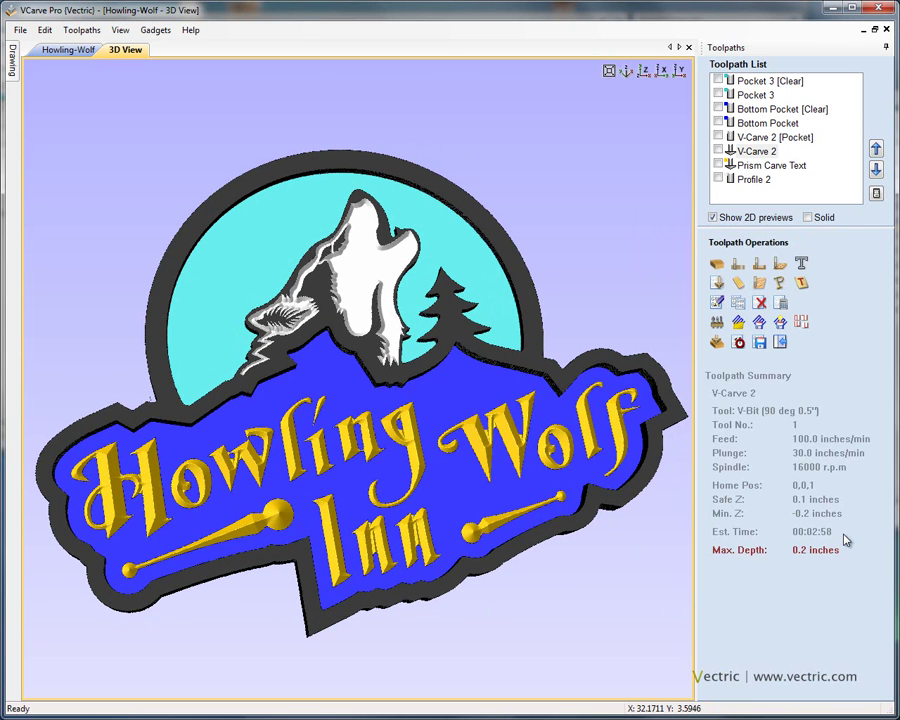
click(759, 343)
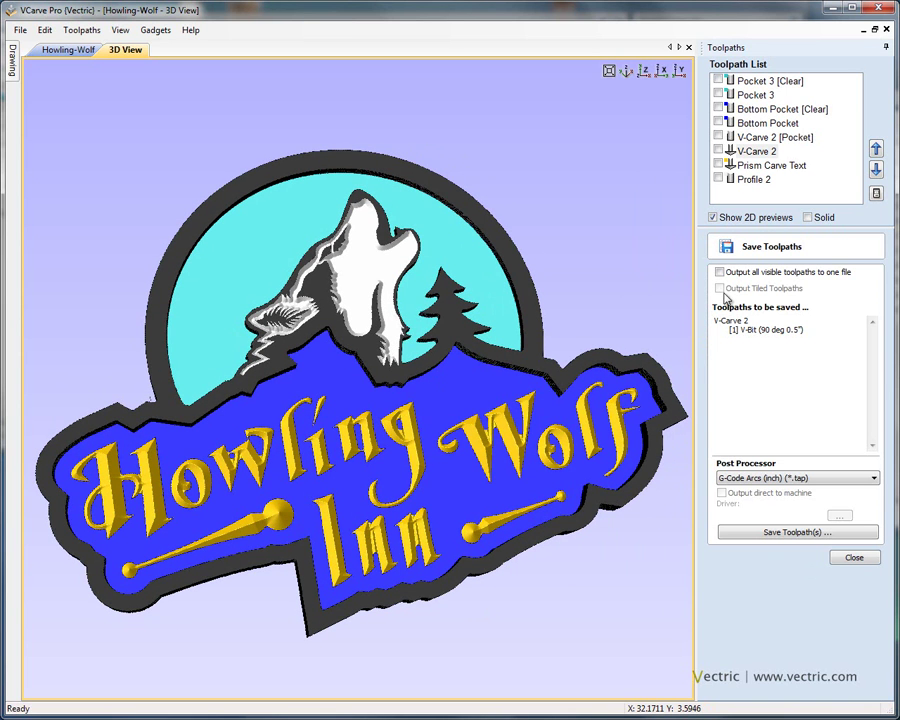